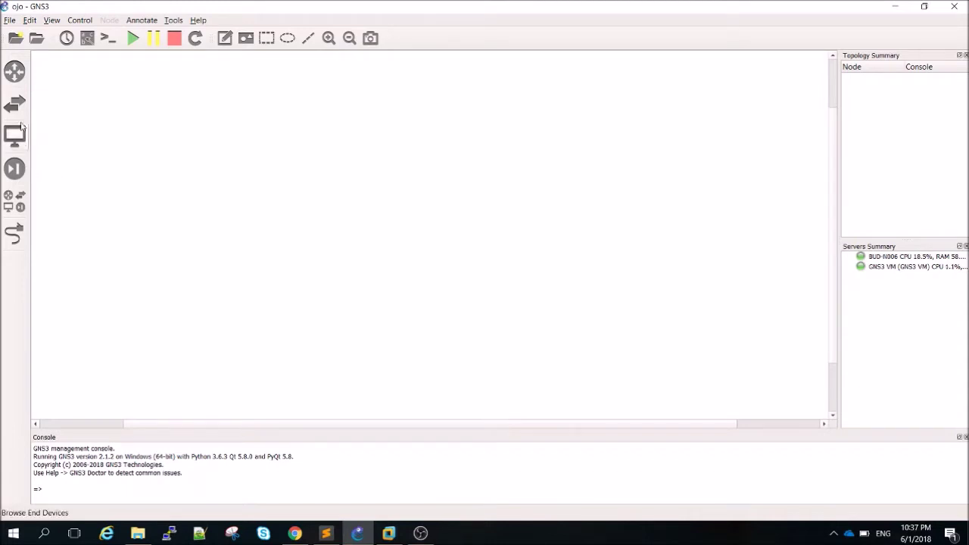
# Browse the security devices and check the GNS3 version (2.1.2) in Help > About.
pyautogui.click(15, 168)
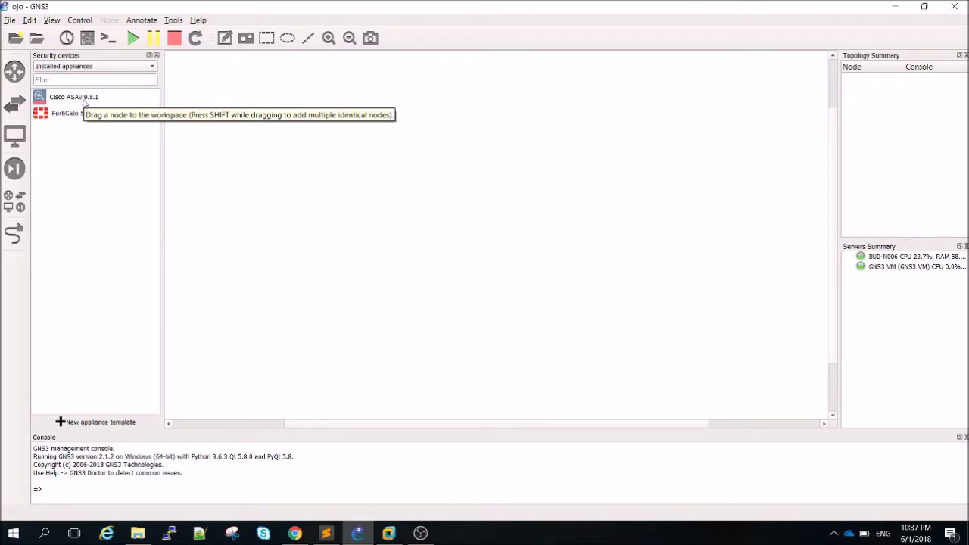
pyautogui.click(201, 19)
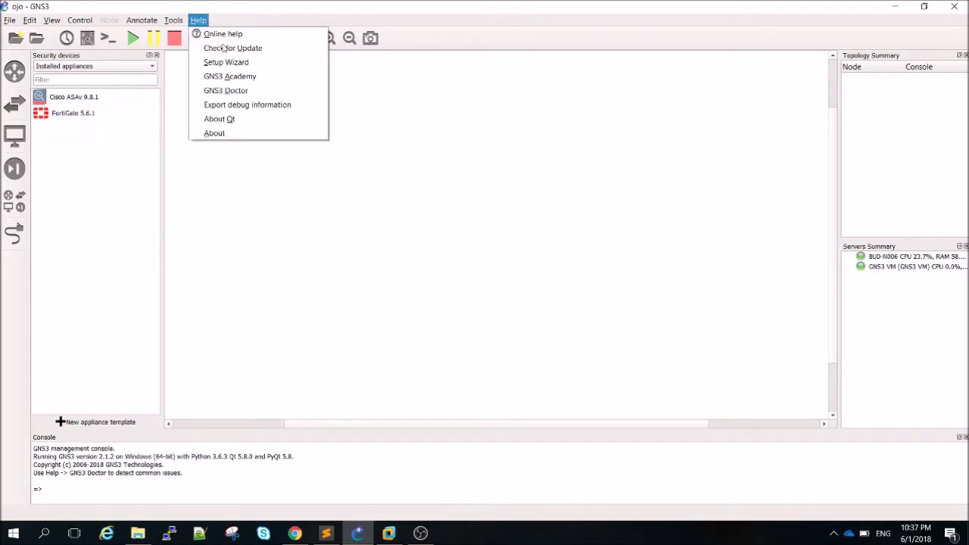
pyautogui.click(255, 131)
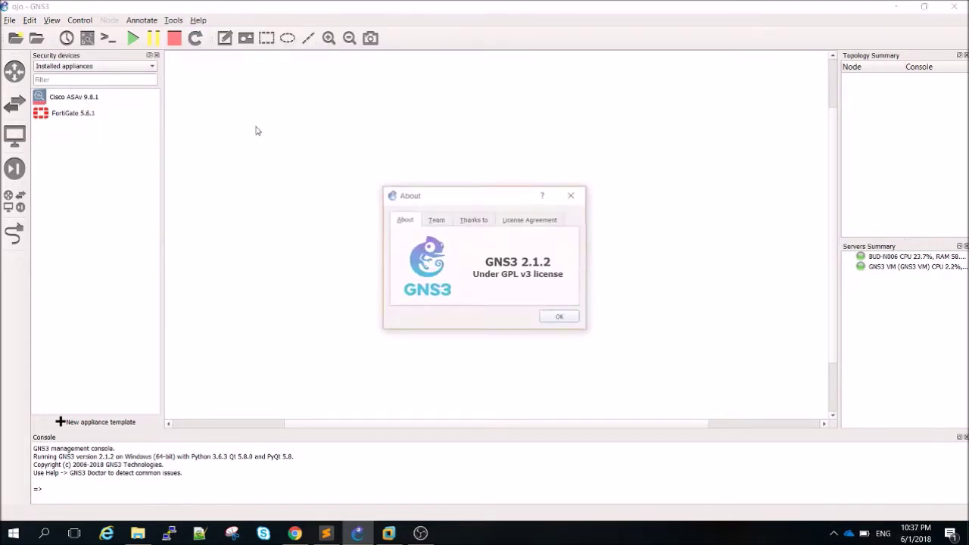
pyautogui.click(566, 318)
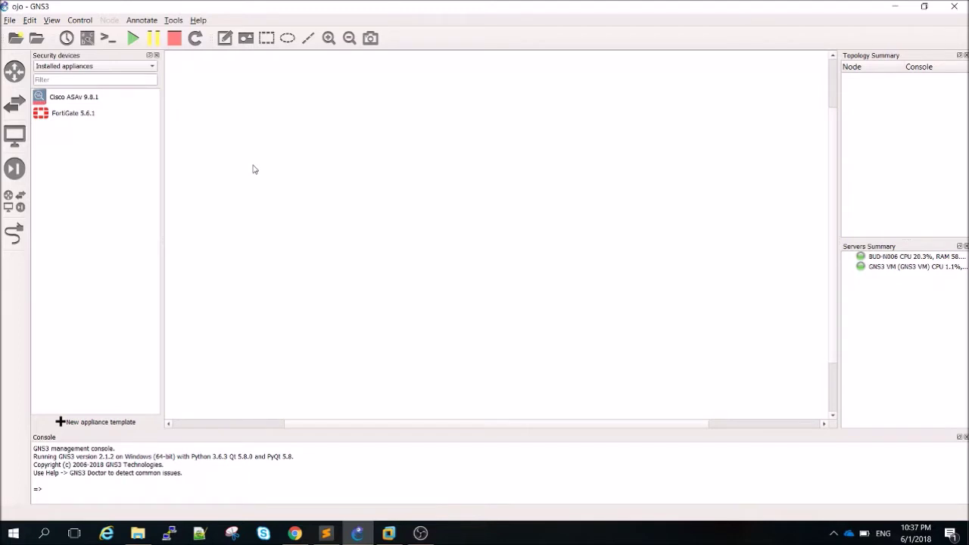
# Place a Cisco ASAv node on the canvas, then delete it again.
pyautogui.moveTo(72, 97); pyautogui.dragTo(289, 197)
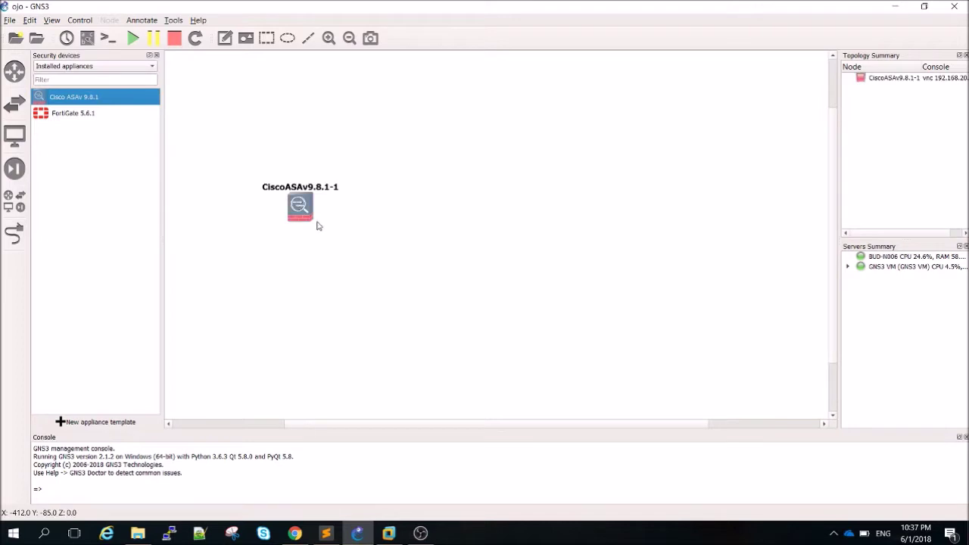
pyautogui.click(305, 214)
pyautogui.press('Delete')
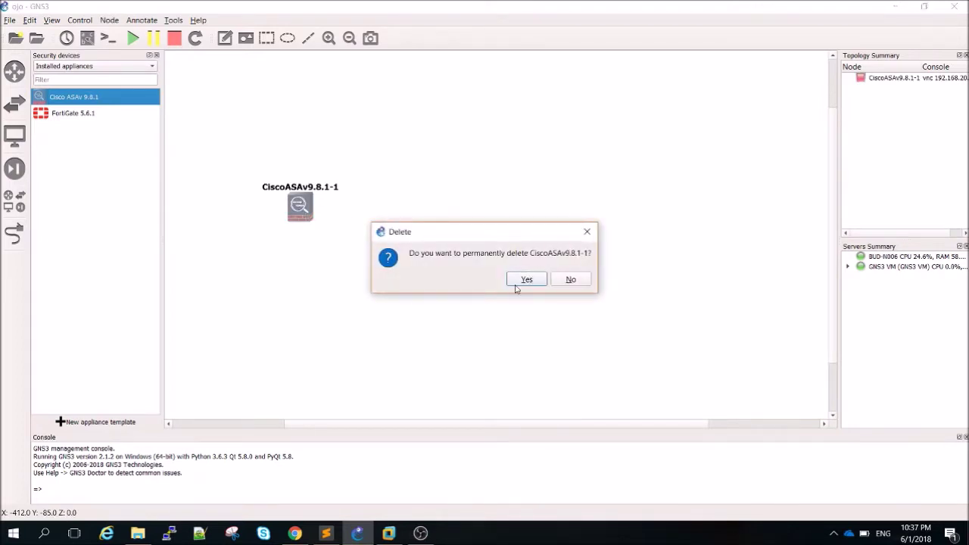
pyautogui.click(527, 284)
# Add a FortiGate 5.6.1 and two Cisco IOSv routers to the canvas and arrange them.
pyautogui.moveTo(57, 113); pyautogui.dragTo(579, 239)
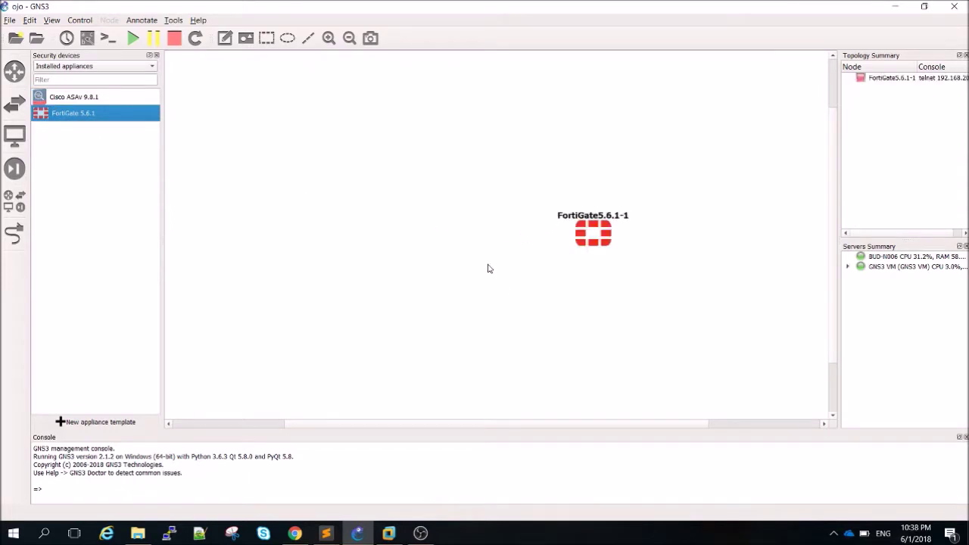
pyautogui.click(14, 200)
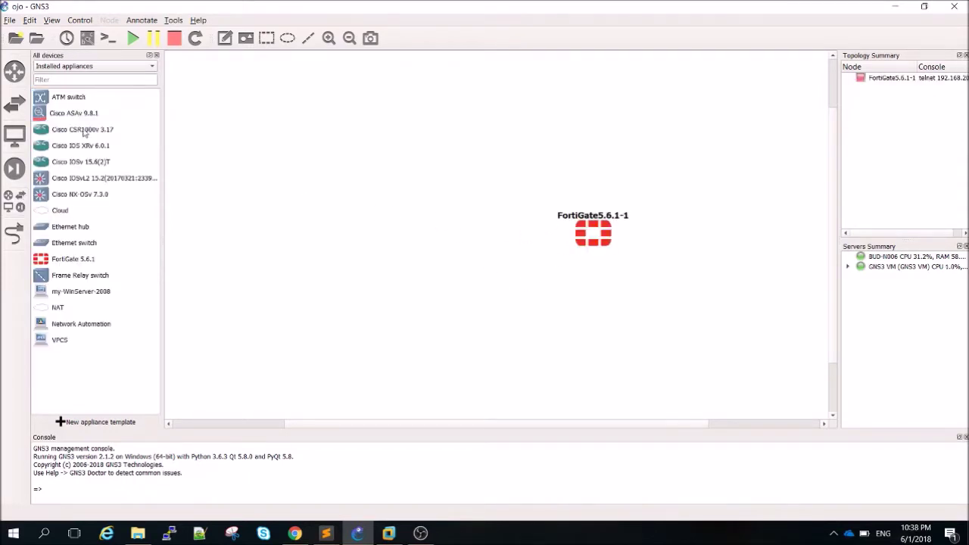
pyautogui.moveTo(86, 162); pyautogui.dragTo(296, 225)
pyautogui.moveTo(151, 163); pyautogui.dragTo(458, 254)
pyautogui.moveTo(590, 248); pyautogui.dragTo(626, 232)
pyautogui.moveTo(456, 260); pyautogui.dragTo(474, 260)
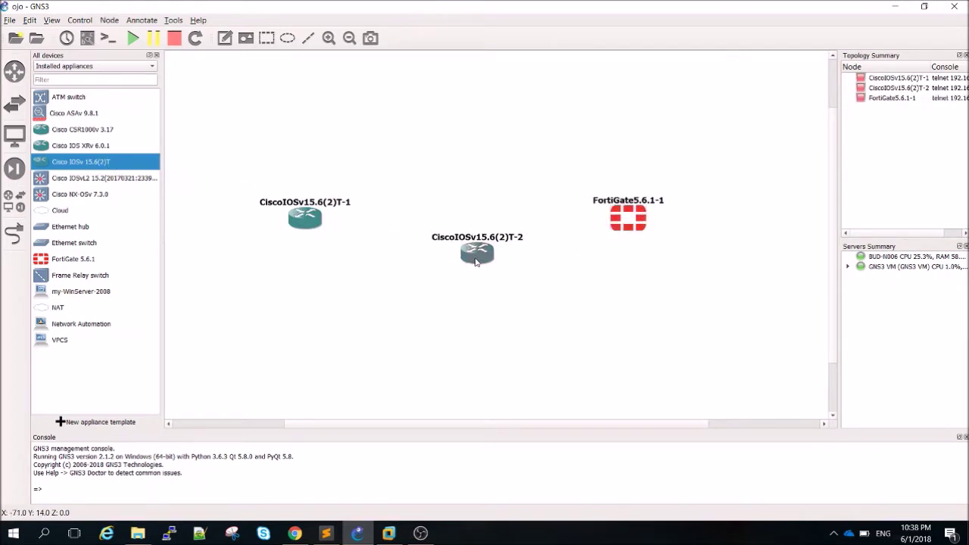
# Rename the second router to 'Internet' and give it the cloud symbol.
pyautogui.doubleClick(447, 241)
pyautogui.write('INternet')
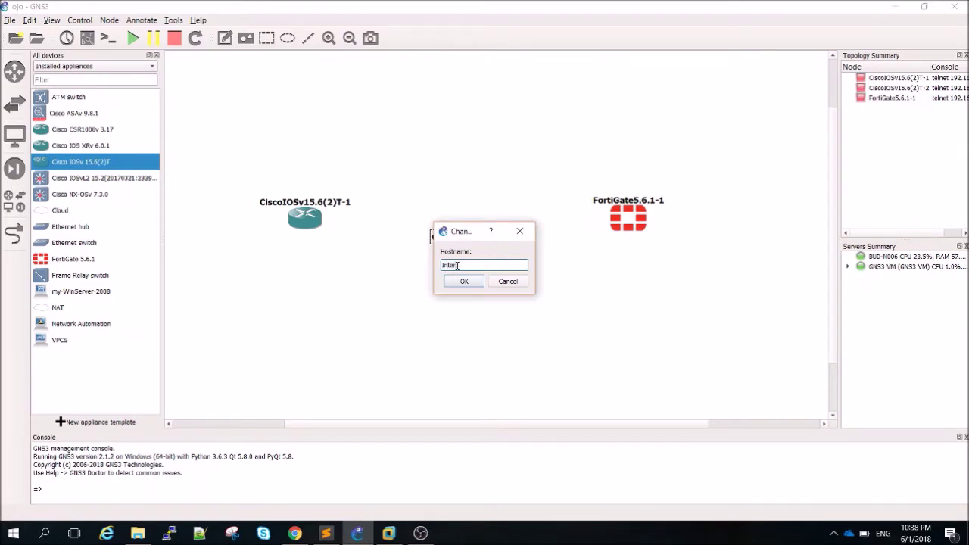
pyautogui.click(462, 286)
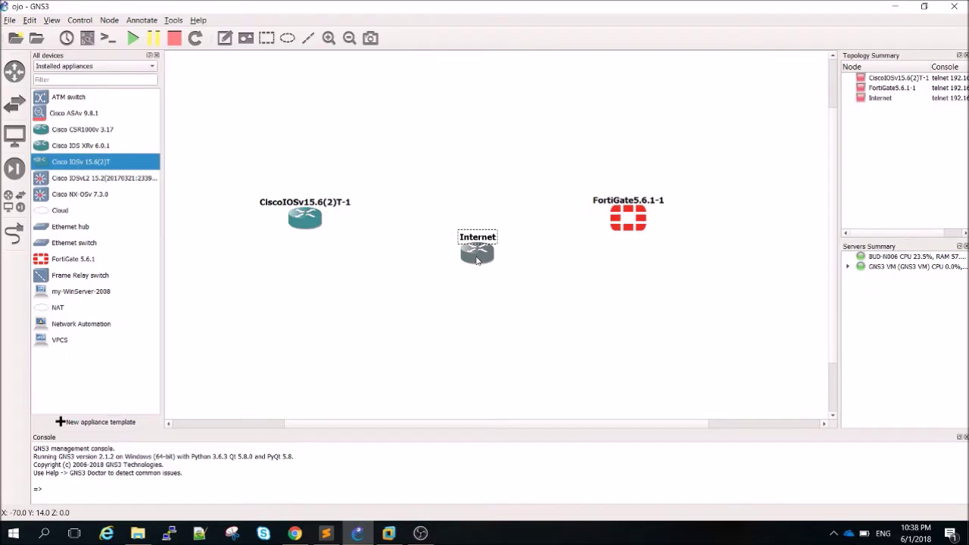
pyautogui.rightClick(478, 258)
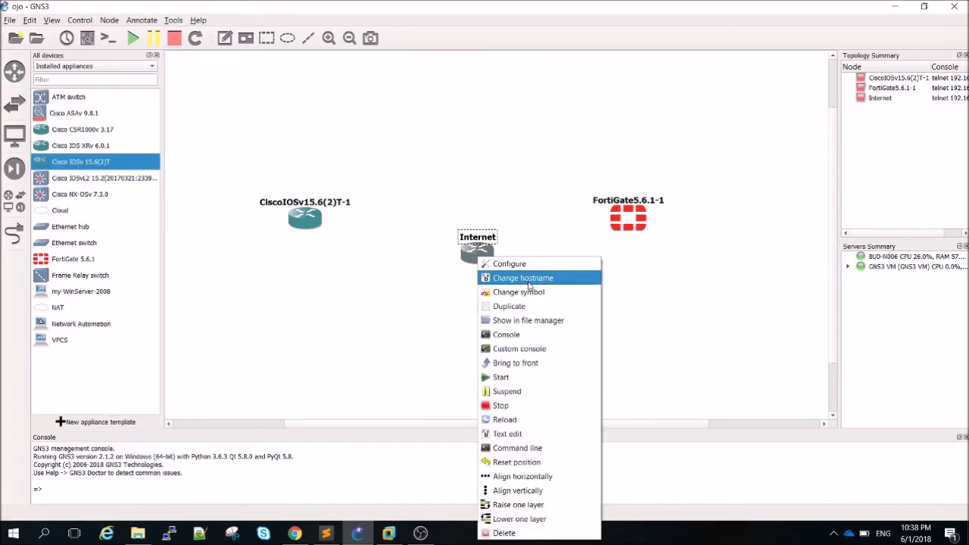
pyautogui.click(523, 292)
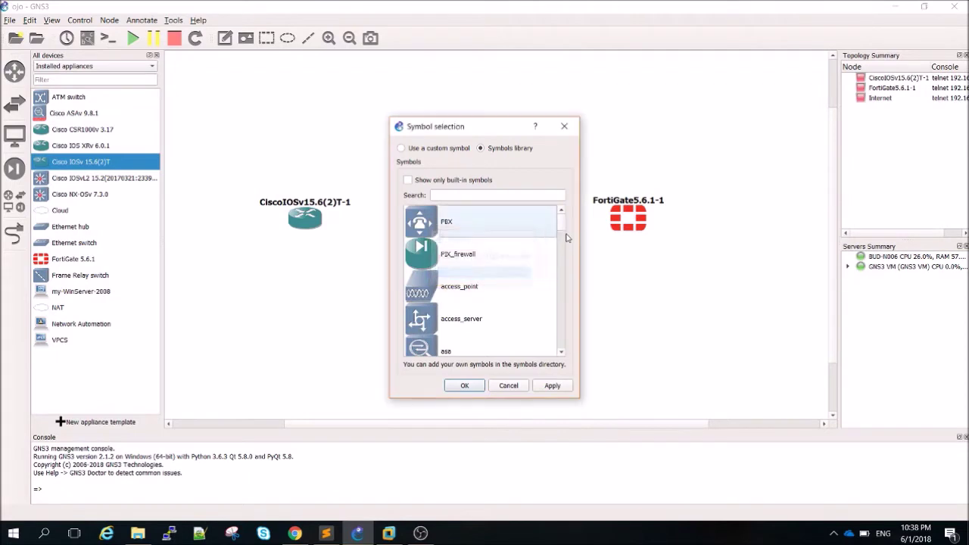
pyautogui.scroll(-2, 567, 238)
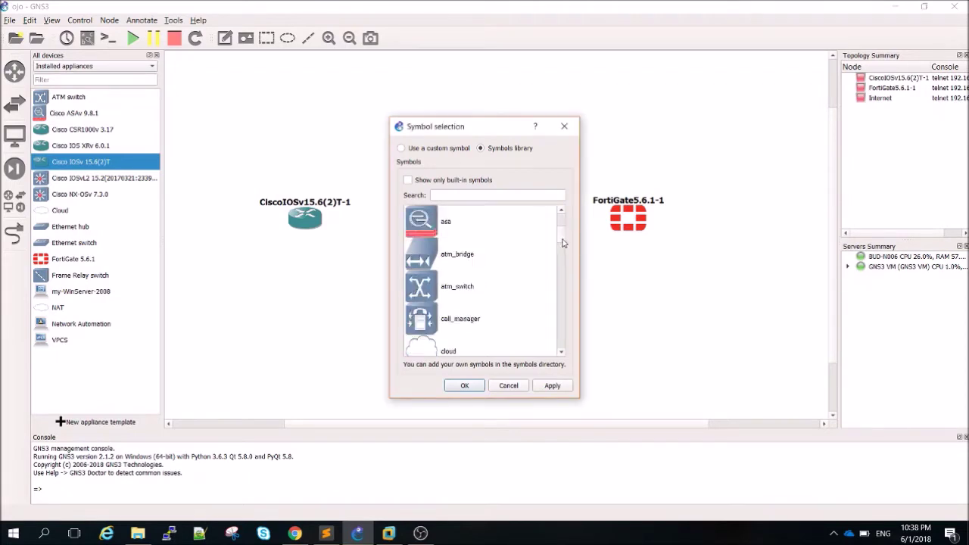
pyautogui.click(434, 356)
pyautogui.click(550, 388)
pyautogui.click(465, 386)
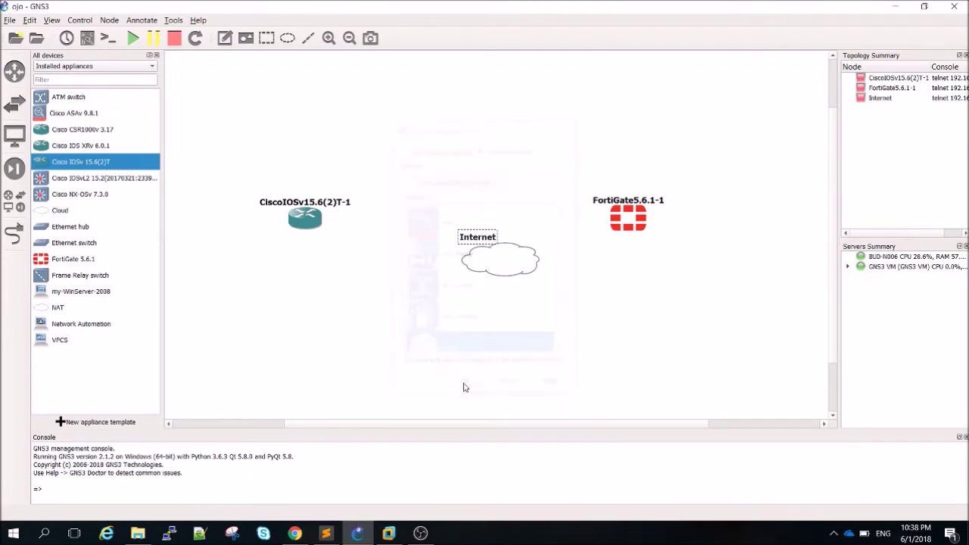
pyautogui.moveTo(505, 265); pyautogui.dragTo(465, 268)
pyautogui.click(446, 293)
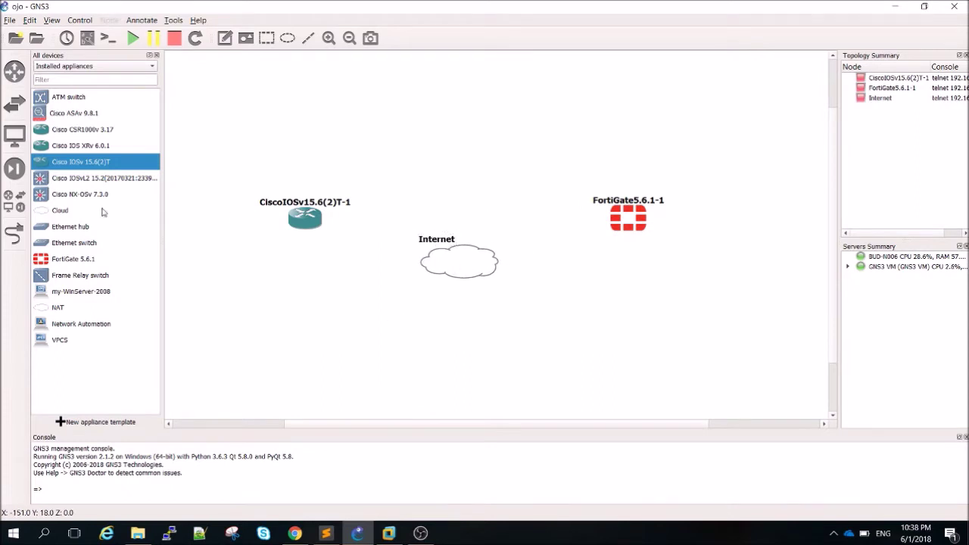
# Link the Cisco IOSv router and the FortiGate each to the Internet cloud.
pyautogui.click(14, 234)
pyautogui.click(306, 220)
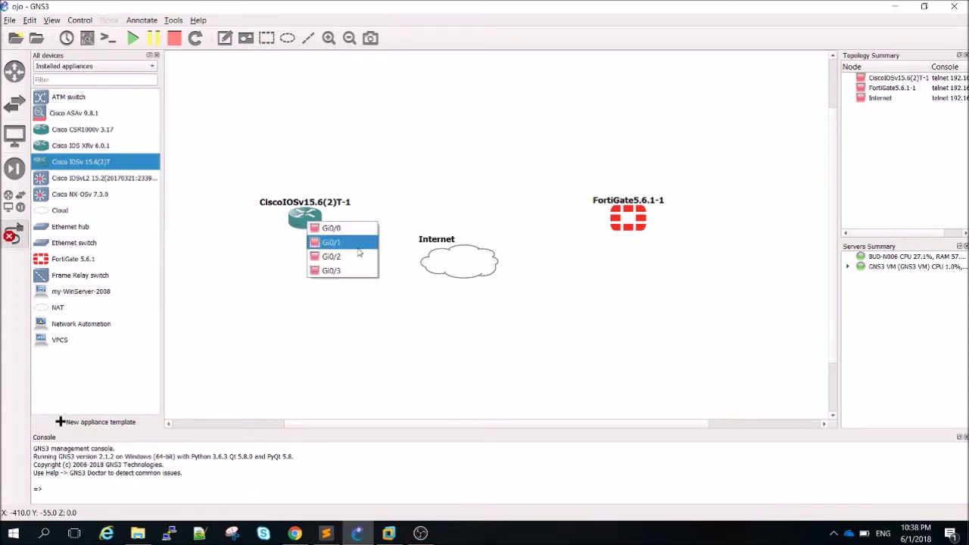
pyautogui.click(331, 228)
pyautogui.click(452, 253)
pyautogui.click(471, 265)
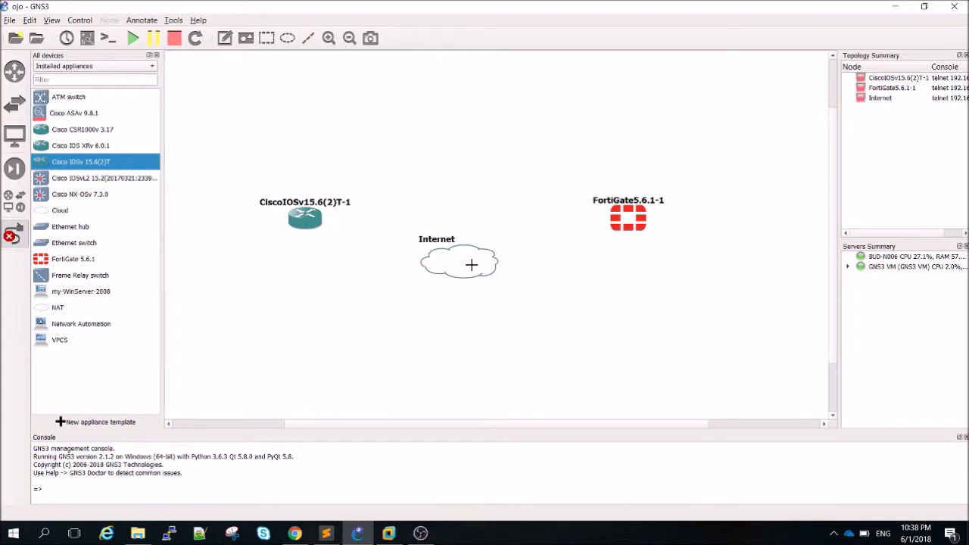
pyautogui.click(471, 264)
pyautogui.click(522, 277)
pyautogui.click(432, 254)
pyautogui.click(485, 273)
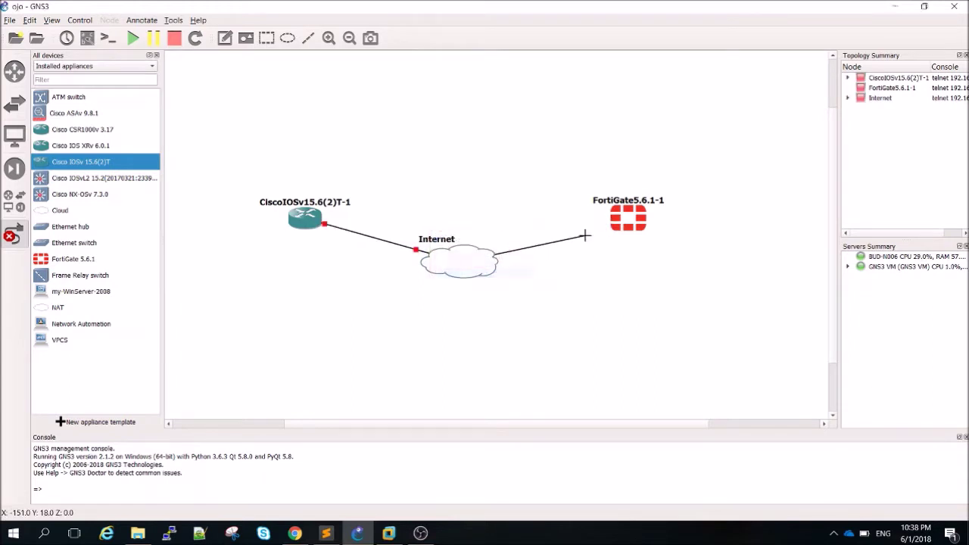
pyautogui.click(629, 221)
pyautogui.click(658, 232)
pyautogui.rightClick(593, 245)
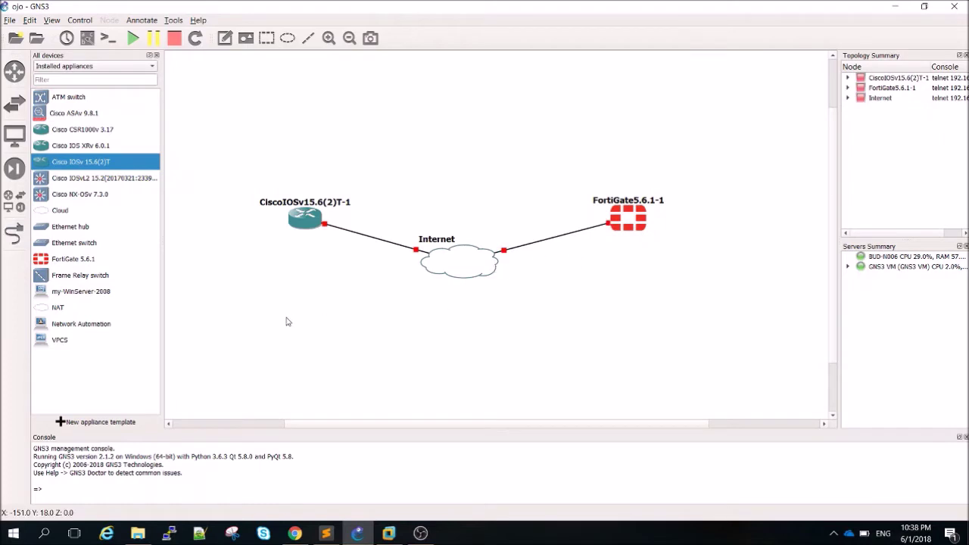
# Add an Ethernet switch and a Cloud node to the topology.
pyautogui.moveTo(84, 244); pyautogui.dragTo(656, 294)
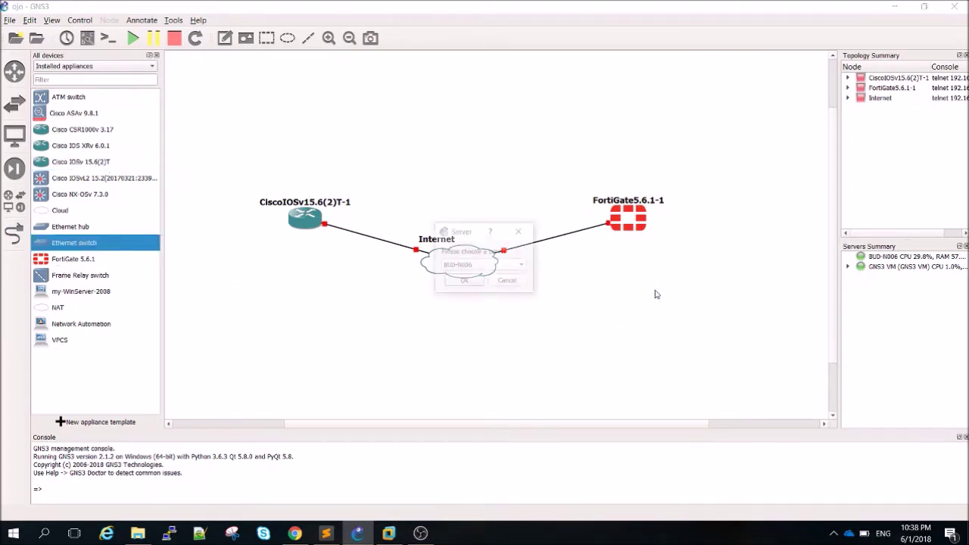
pyautogui.click(477, 280)
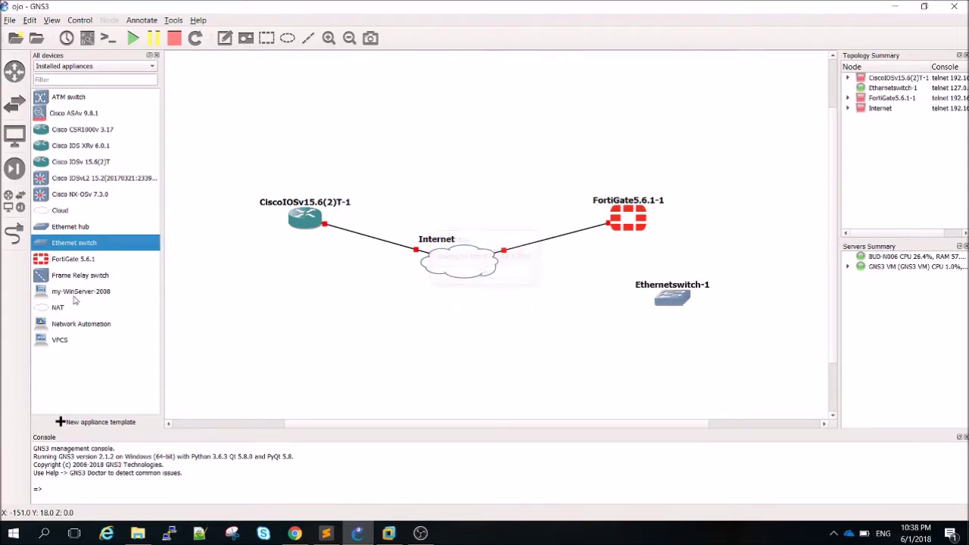
pyautogui.click(60, 215)
pyautogui.moveTo(60, 215); pyautogui.dragTo(584, 343)
pyautogui.click(465, 282)
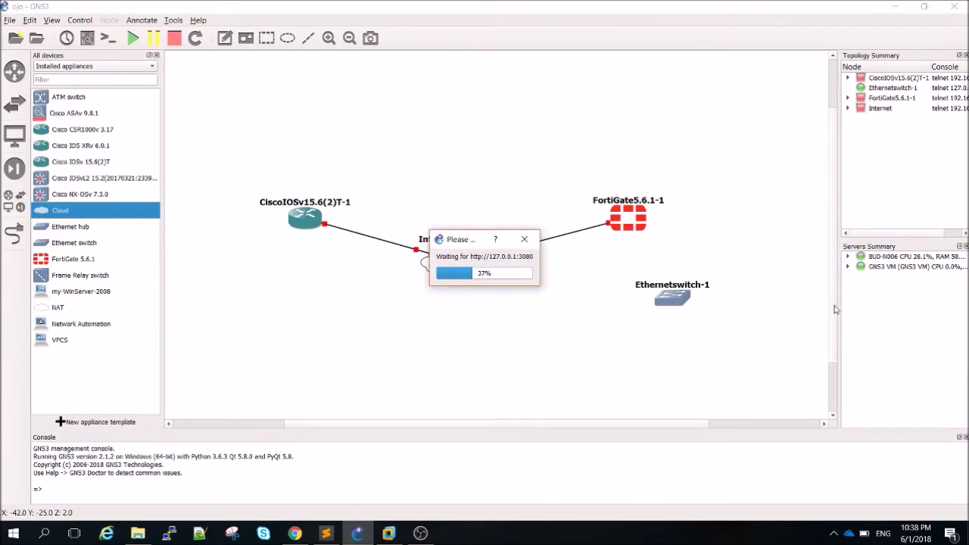
pyautogui.scroll(-2, 833, 309)
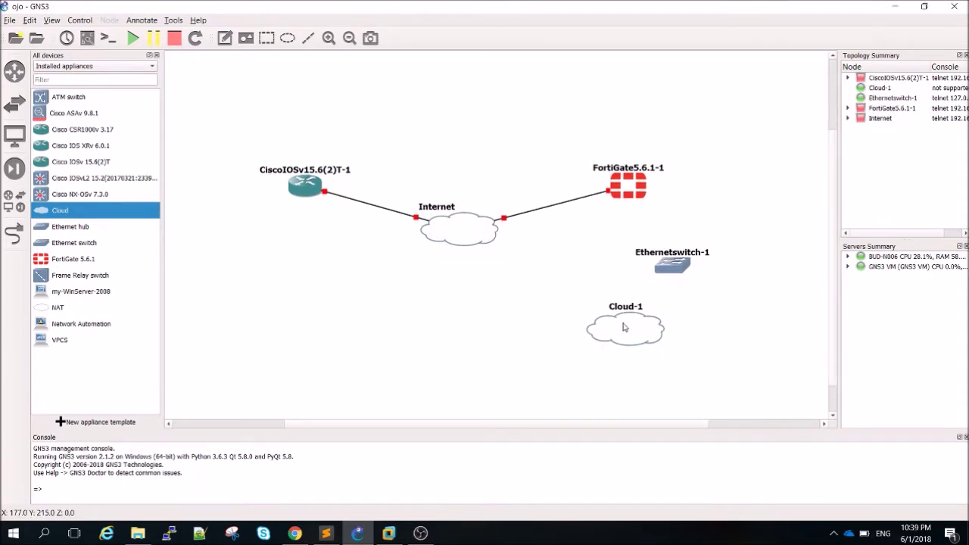
pyautogui.moveTo(625, 327)
# Link the FortiGate's Port2 to Ethernetswitch-1's first port.
pyautogui.click(26, 232)
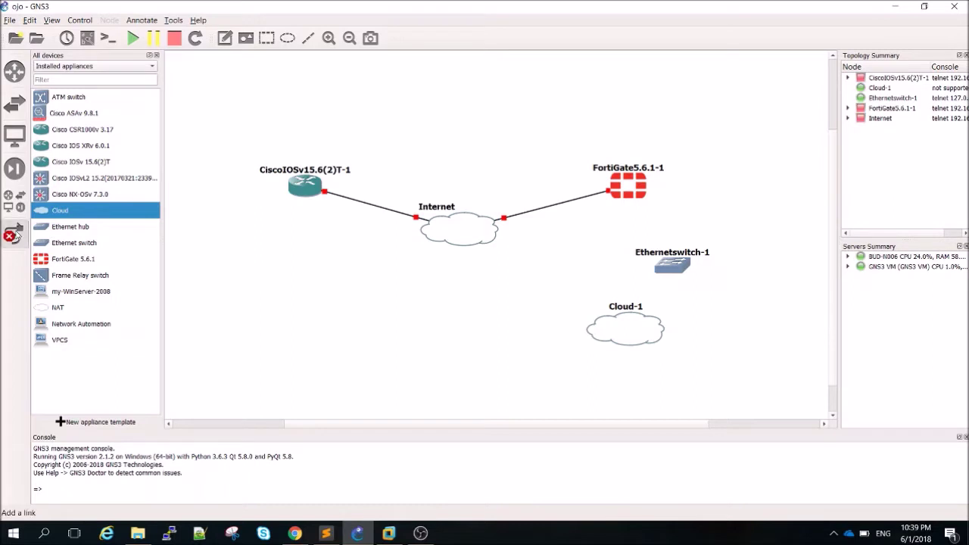
pyautogui.click(625, 186)
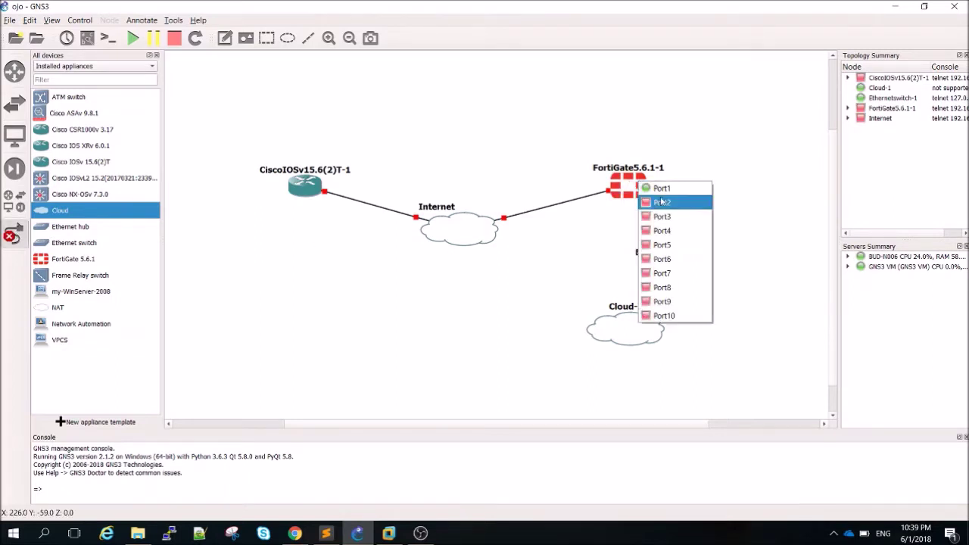
pyautogui.click(658, 200)
pyautogui.click(671, 258)
pyautogui.click(692, 274)
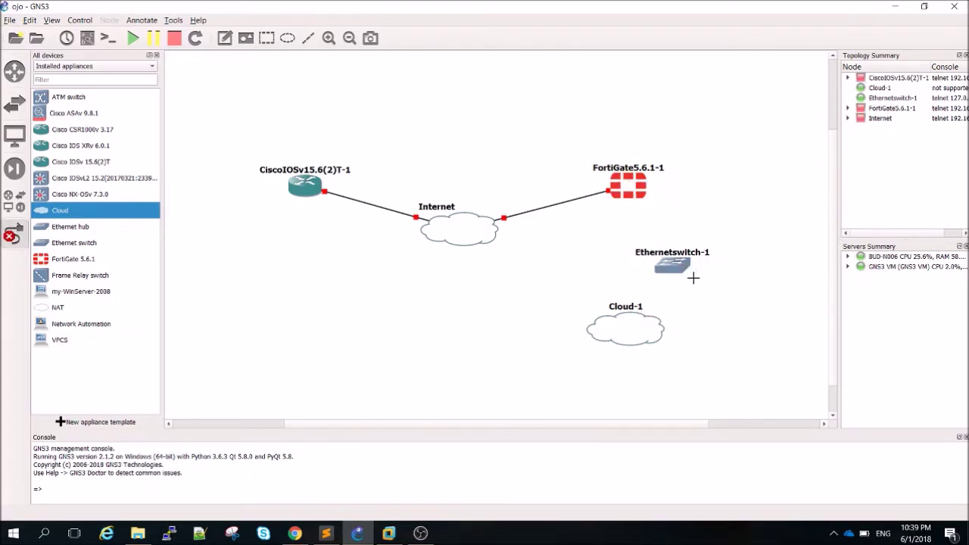
pyautogui.rightClick(606, 322)
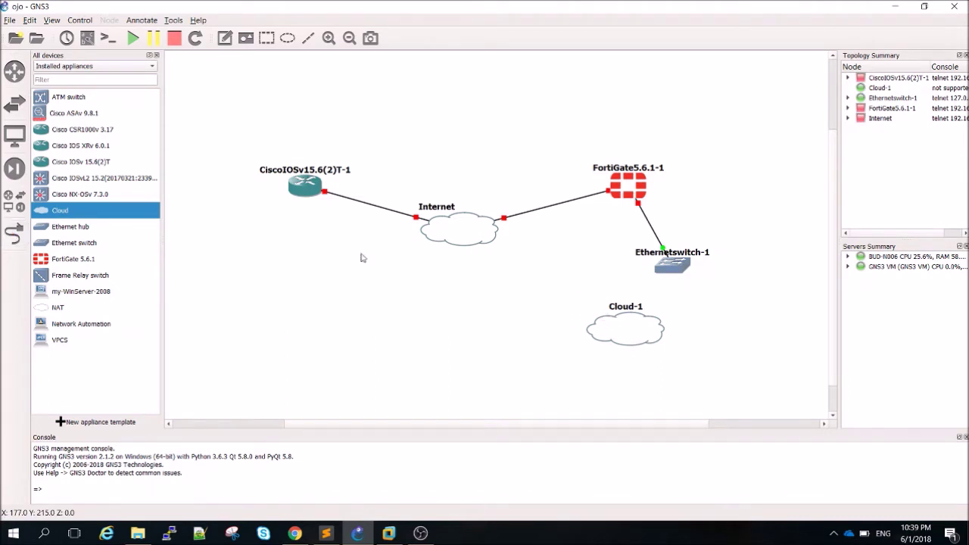
pyautogui.click(13, 234)
pyautogui.rightClick(290, 247)
# Configure Cloud-1 to use the Ethernet 8 interface.
pyautogui.rightClick(634, 323)
pyautogui.click(647, 331)
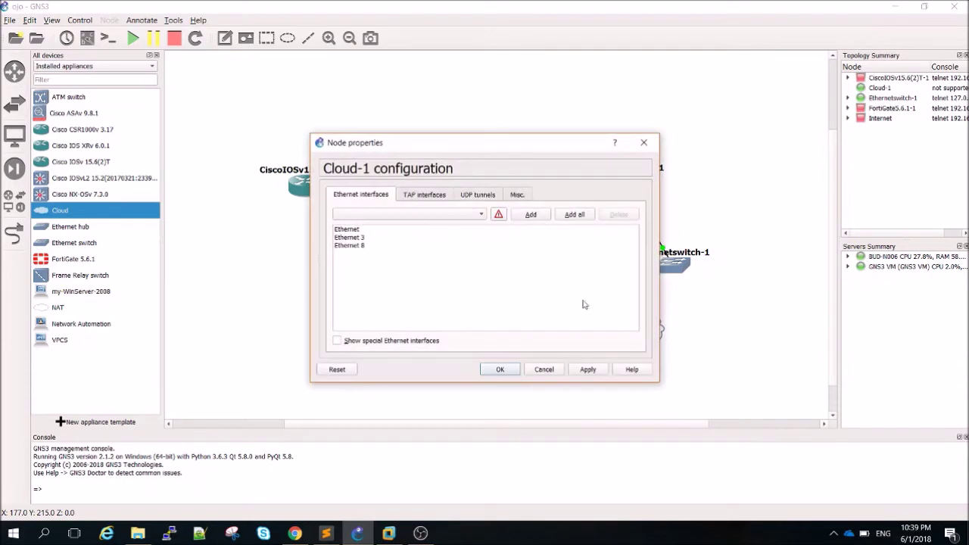
pyautogui.click(352, 249)
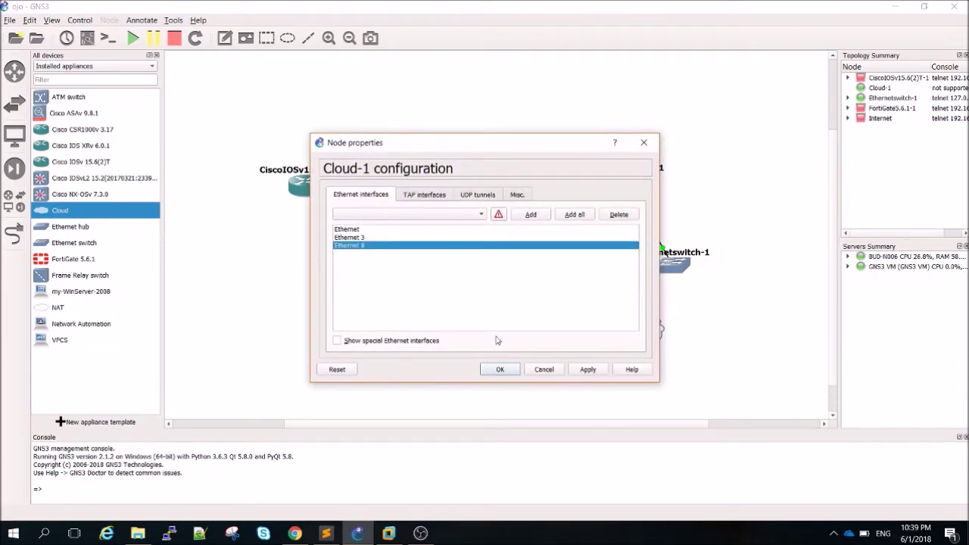
pyautogui.click(547, 371)
# Link Cloud-1's Ethernet 8 to Ethernetswitch-1's Ethernet0.
pyautogui.click(13, 227)
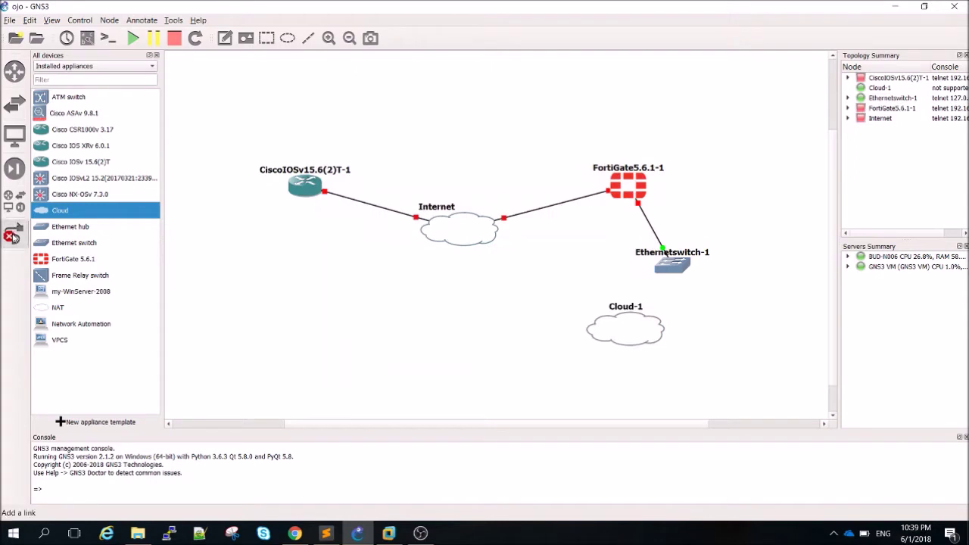
pyautogui.click(649, 328)
pyautogui.click(682, 365)
pyautogui.click(676, 271)
pyautogui.click(691, 281)
pyautogui.rightClick(496, 290)
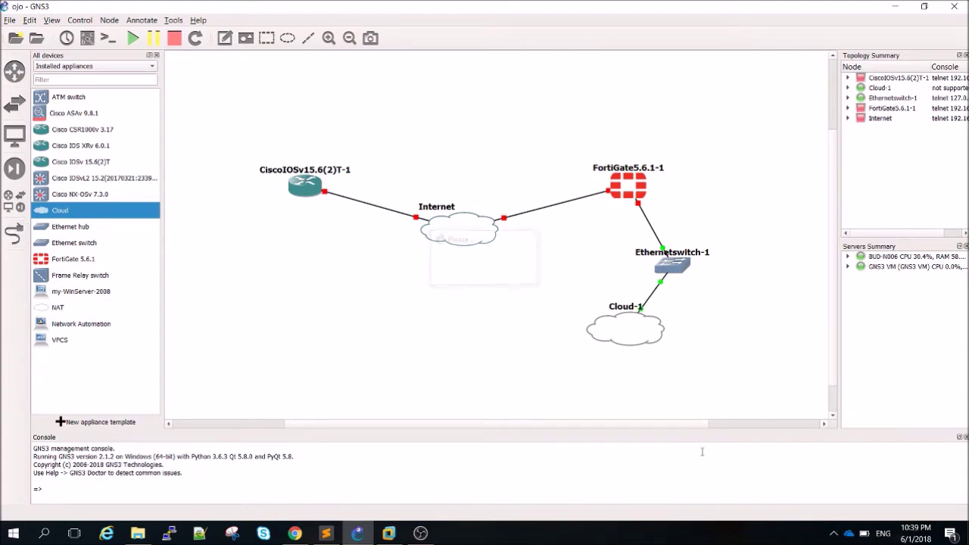
pyautogui.click(834, 533)
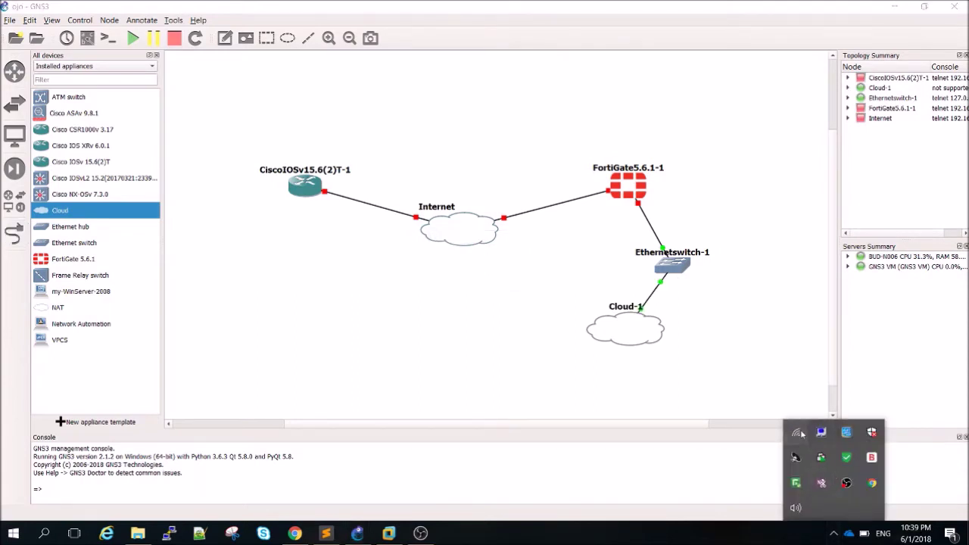
pyautogui.click(824, 482)
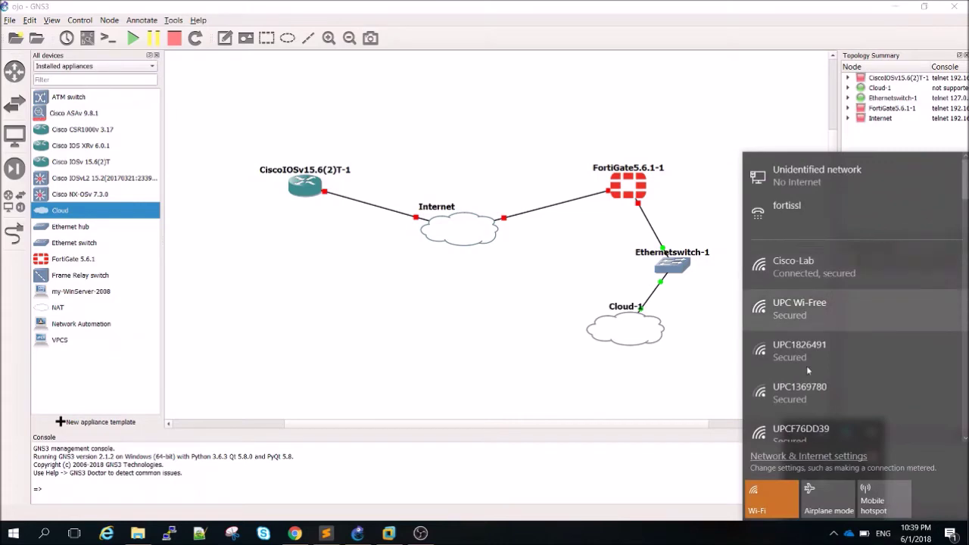
# Go from Network & Internet settings to the Wi-Fi page and its adapter options.
pyautogui.click(787, 456)
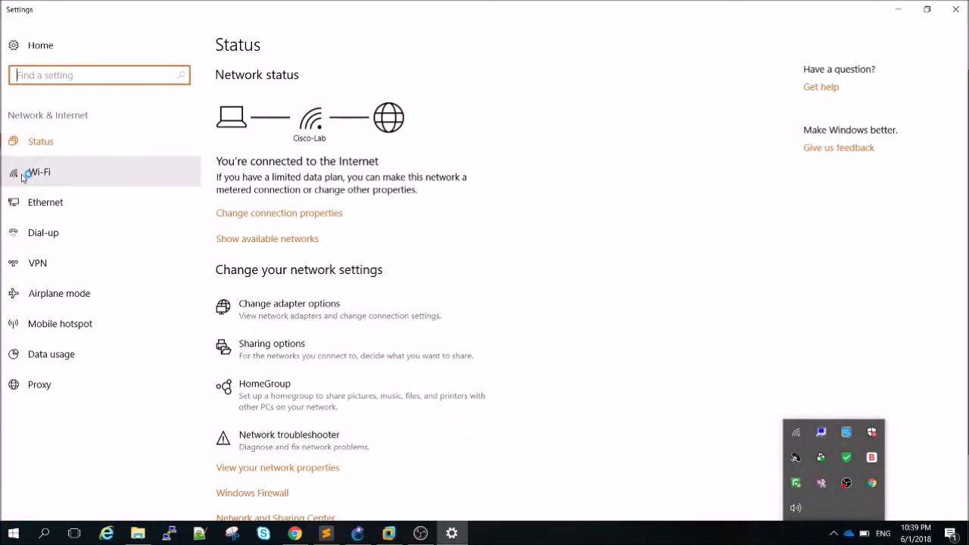
pyautogui.click(23, 177)
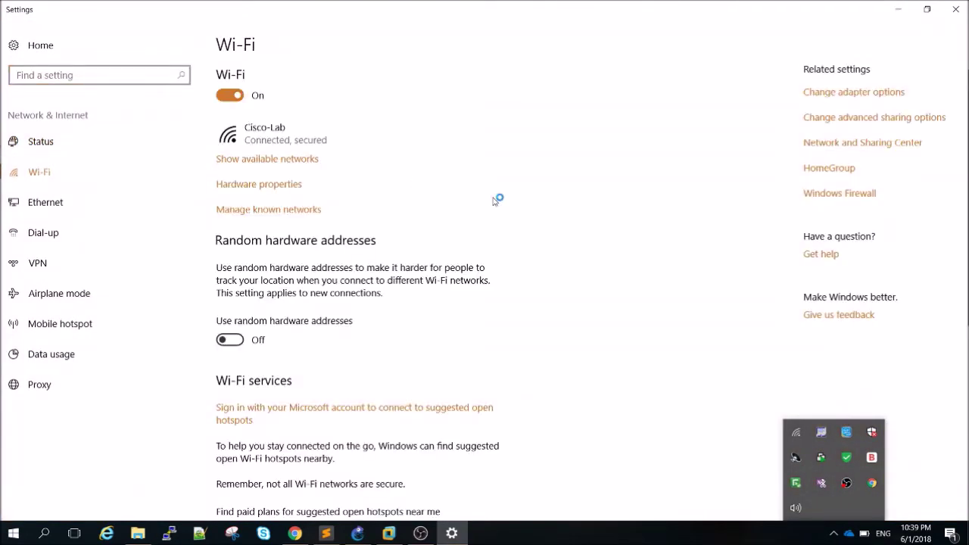
pyautogui.click(863, 93)
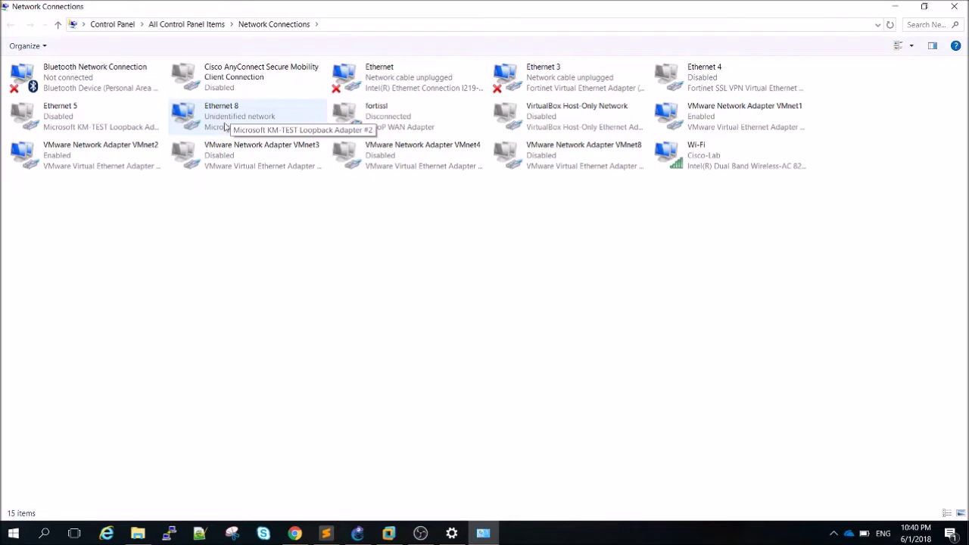
# Check Ethernet 8's details (IPv4 10.10.10.10, mask 255.255.255.0, gateway 10.10.10.200), then close all windows.
pyautogui.rightClick(230, 121)
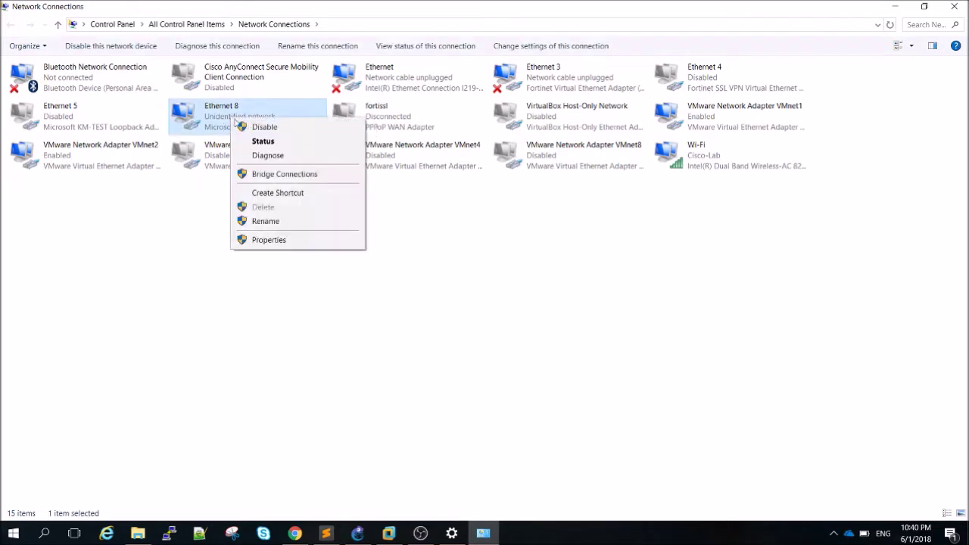
pyautogui.click(262, 141)
pyautogui.click(435, 262)
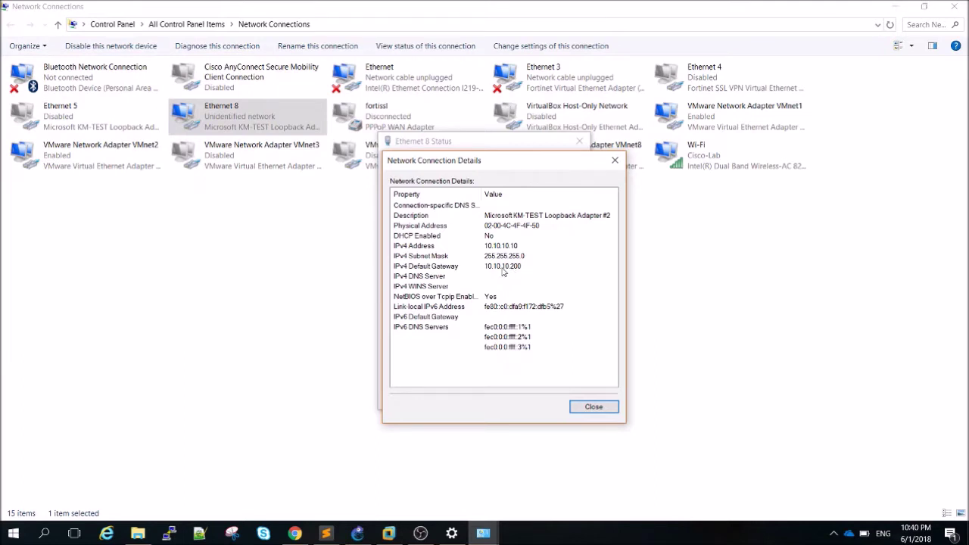
pyautogui.click(592, 409)
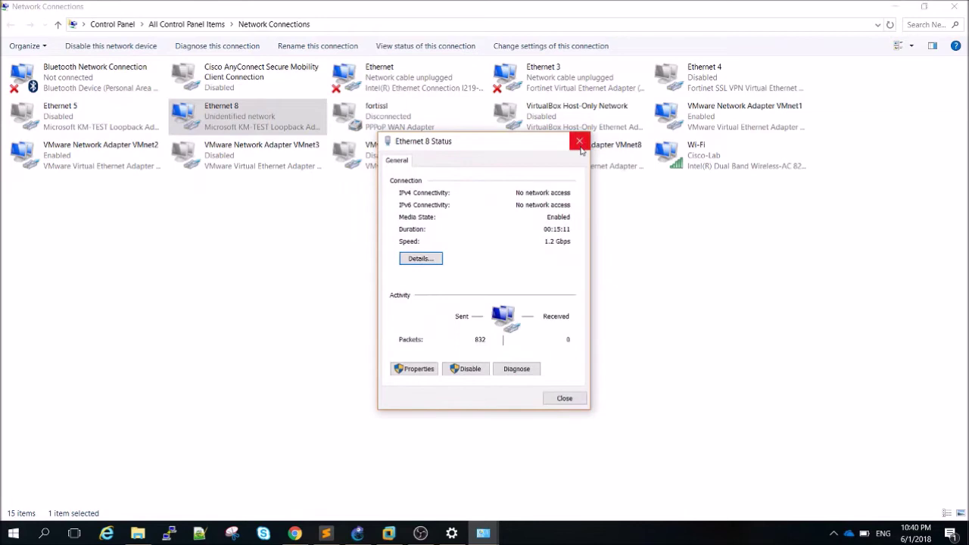
pyautogui.click(579, 142)
pyautogui.click(956, 8)
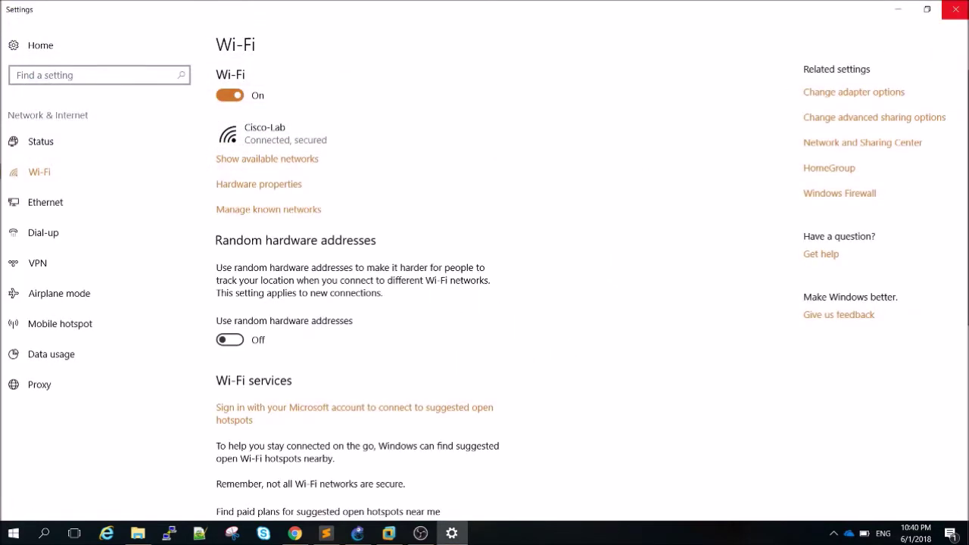
pyautogui.click(956, 8)
# Run ipconfig in Command Prompt and highlight Ethernet 8's 10.10.10.10 address and 10.10.10.200 gateway.
pyautogui.press('super+r')
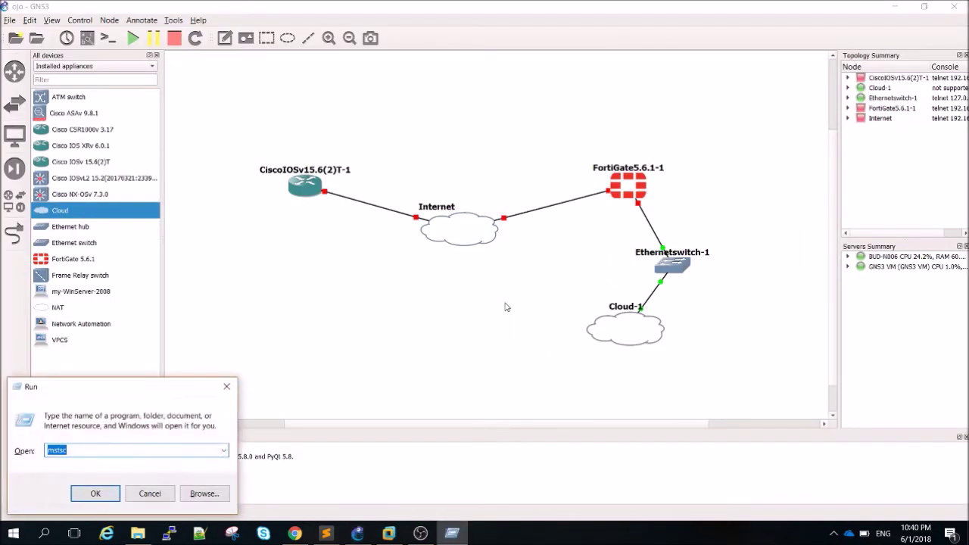
pyautogui.write('cmd')
pyautogui.press('Return')
pyautogui.write('ip')
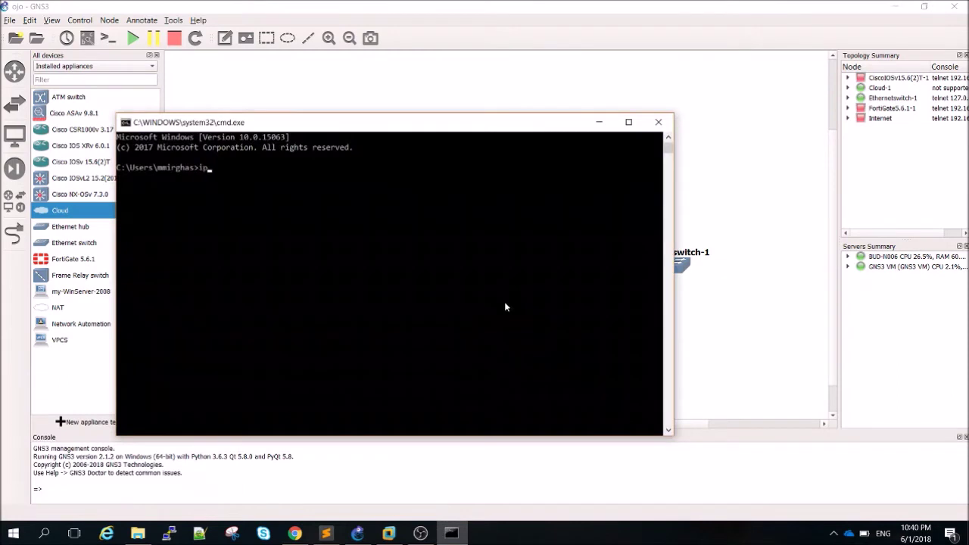
pyautogui.write('config')
pyautogui.press('Return')
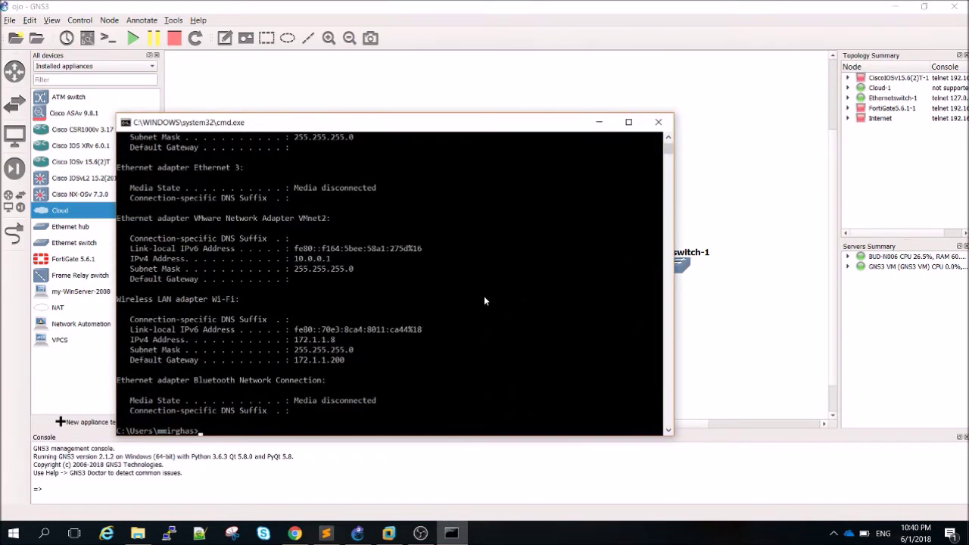
pyautogui.click(667, 138)
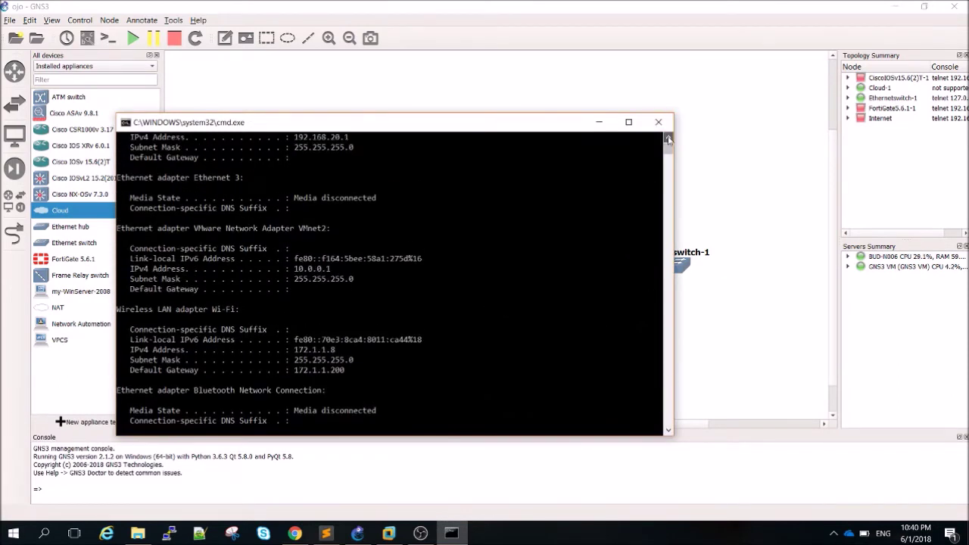
pyautogui.moveTo(668, 138); pyautogui.dragTo(668, 140)
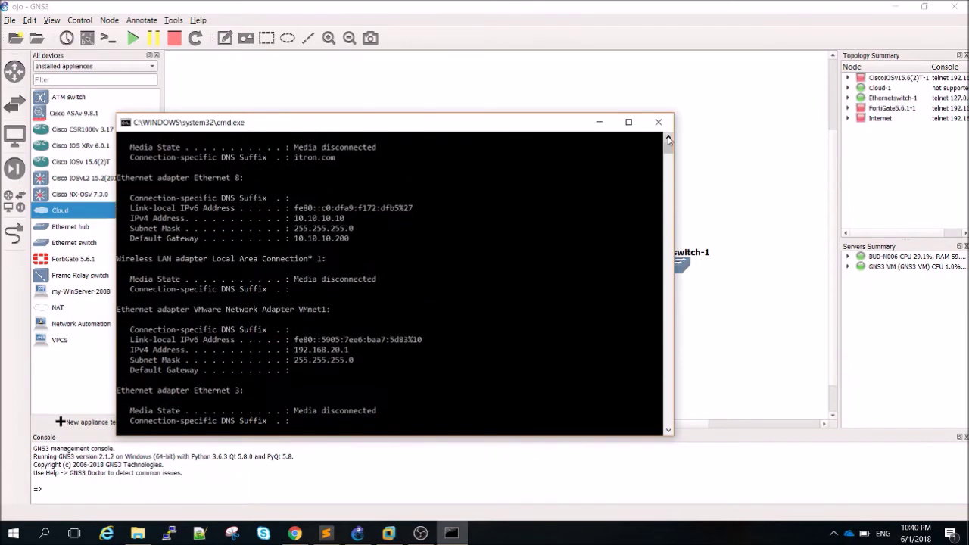
pyautogui.moveTo(122, 180); pyautogui.dragTo(370, 239)
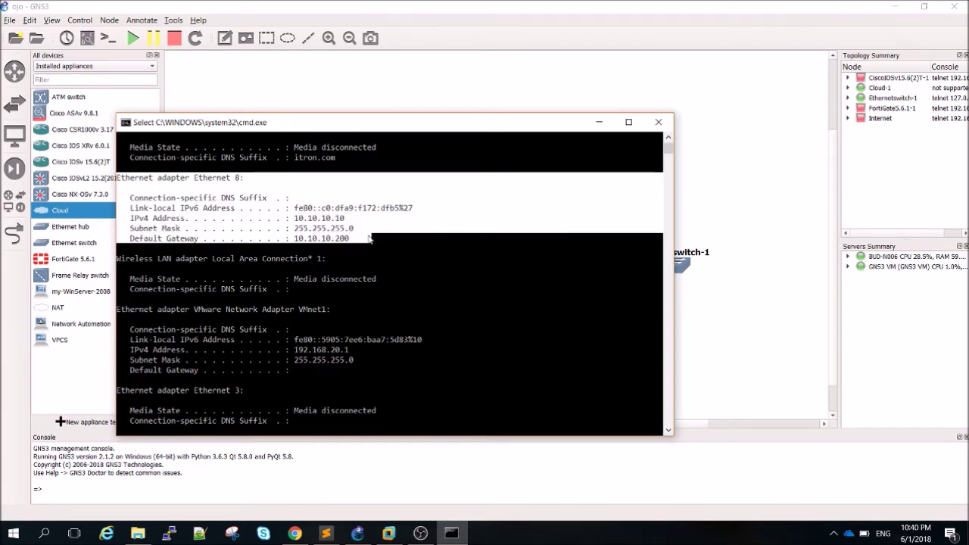
pyautogui.click(347, 228)
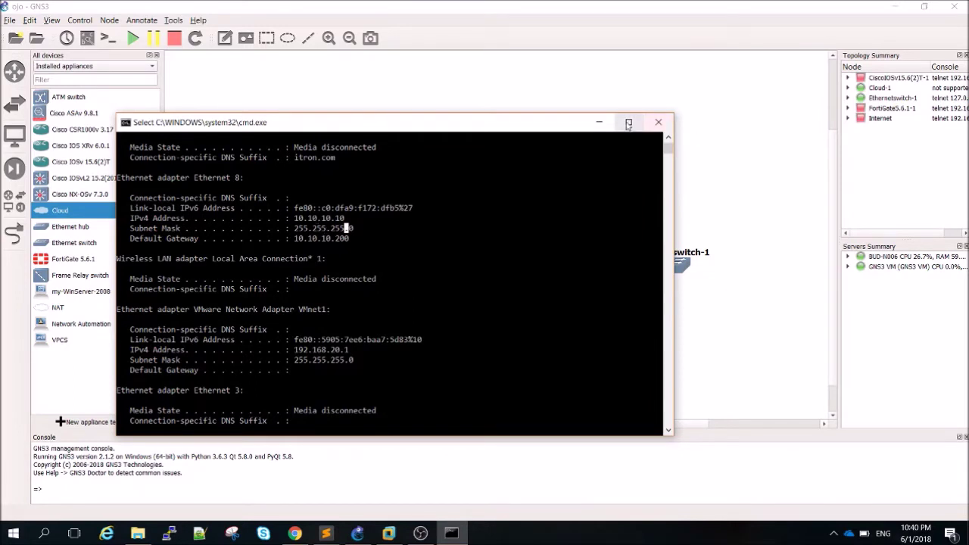
pyautogui.click(600, 121)
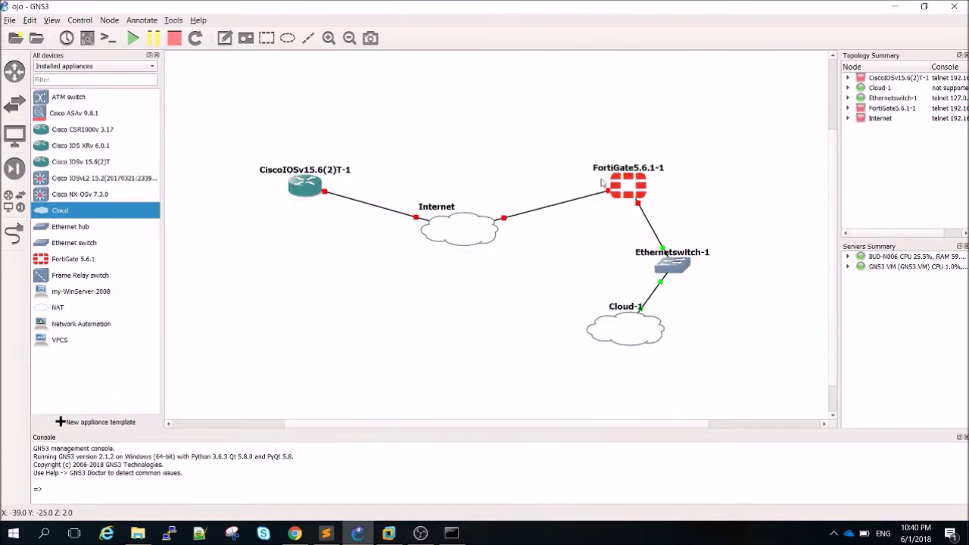
# Rename Cloud-1 to 'Me'.
pyautogui.rightClick(631, 331)
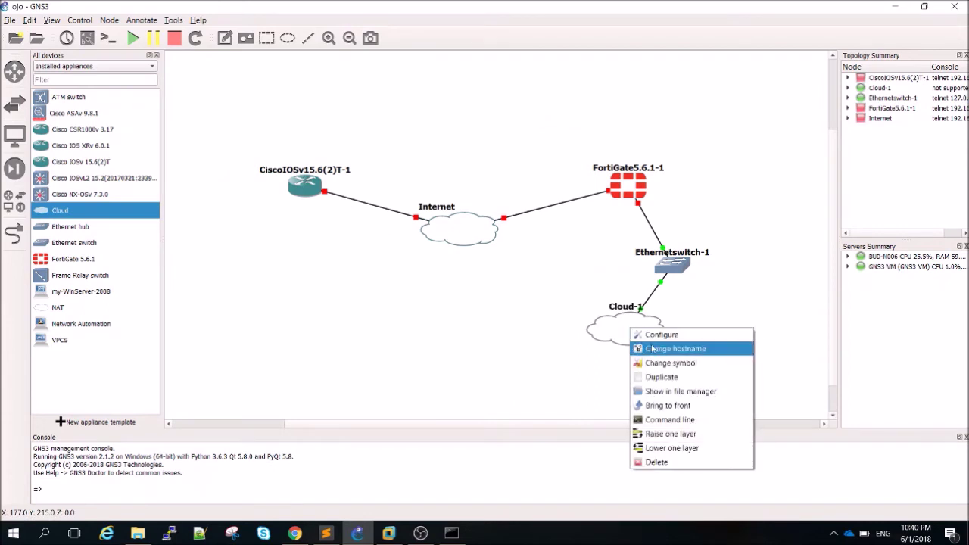
pyautogui.click(652, 349)
pyautogui.click(505, 279)
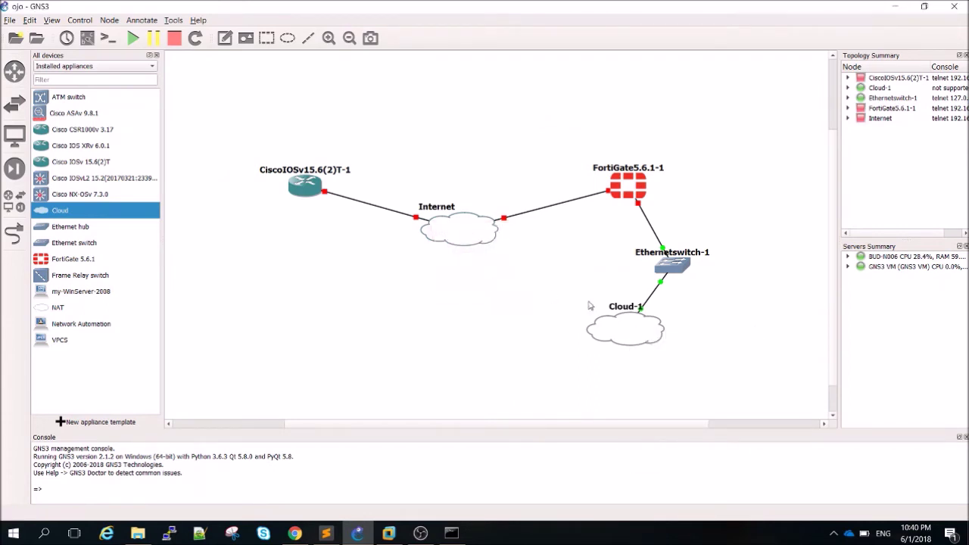
pyautogui.rightClick(607, 327)
pyautogui.click(644, 345)
pyautogui.write('Me')
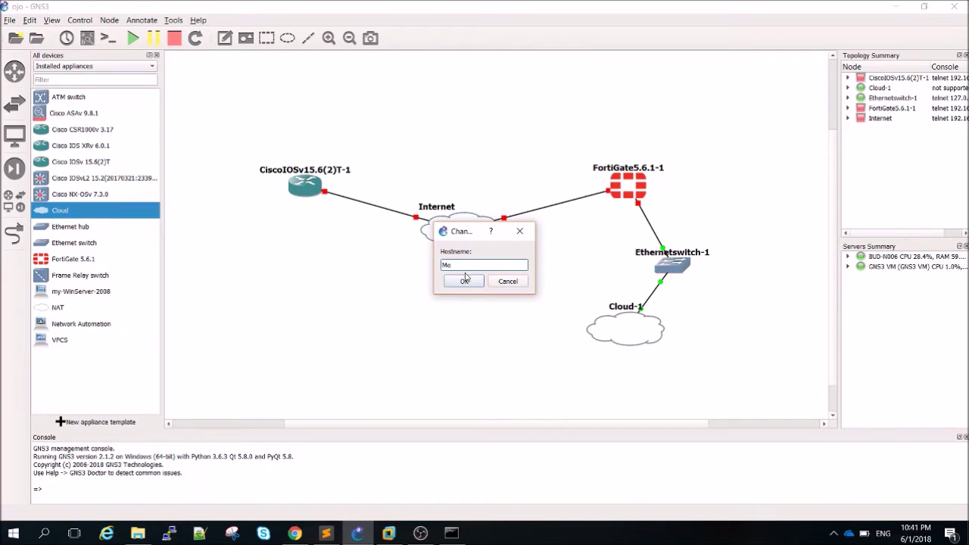
pyautogui.click(465, 280)
# Give the Me node the computer symbol and reposition it beside the Internet cloud.
pyautogui.rightClick(644, 336)
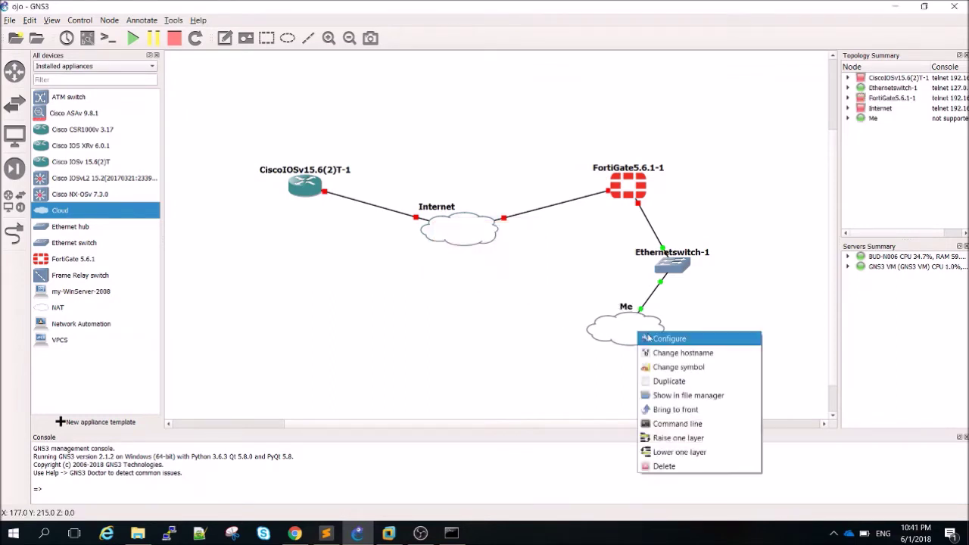
pyautogui.click(670, 367)
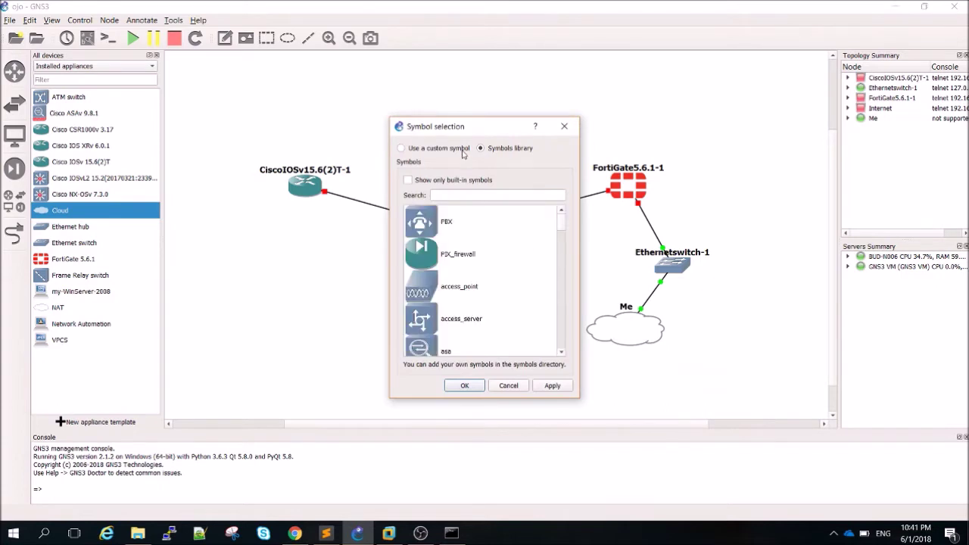
pyautogui.scroll(-4, 562, 258)
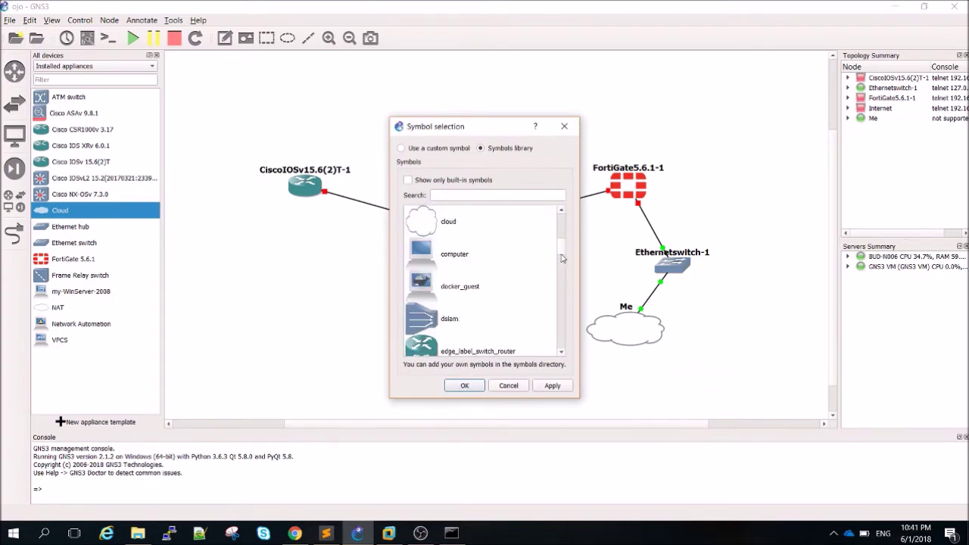
pyautogui.click(453, 256)
pyautogui.click(558, 388)
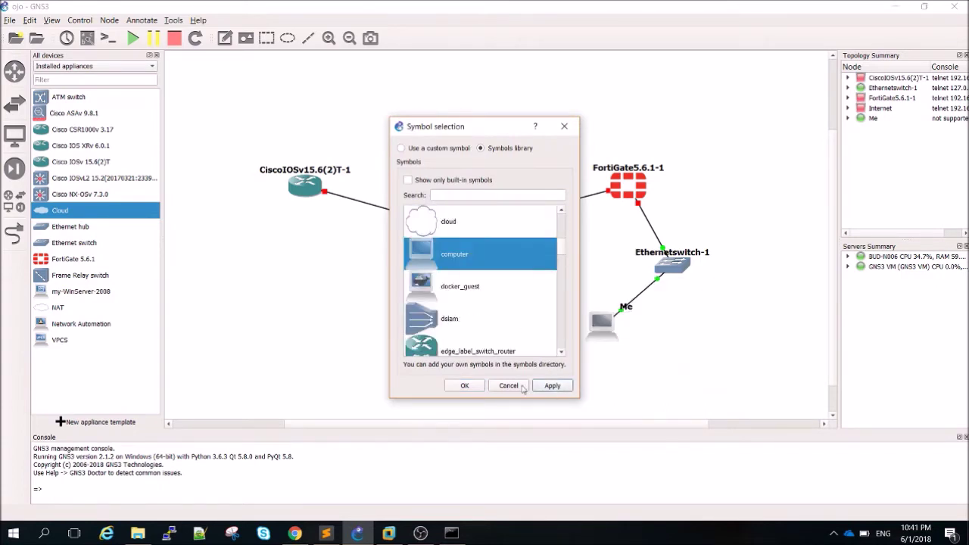
pyautogui.click(465, 385)
pyautogui.moveTo(606, 338); pyautogui.dragTo(660, 342)
pyautogui.moveTo(466, 238); pyautogui.dragTo(469, 224)
pyautogui.click(491, 283)
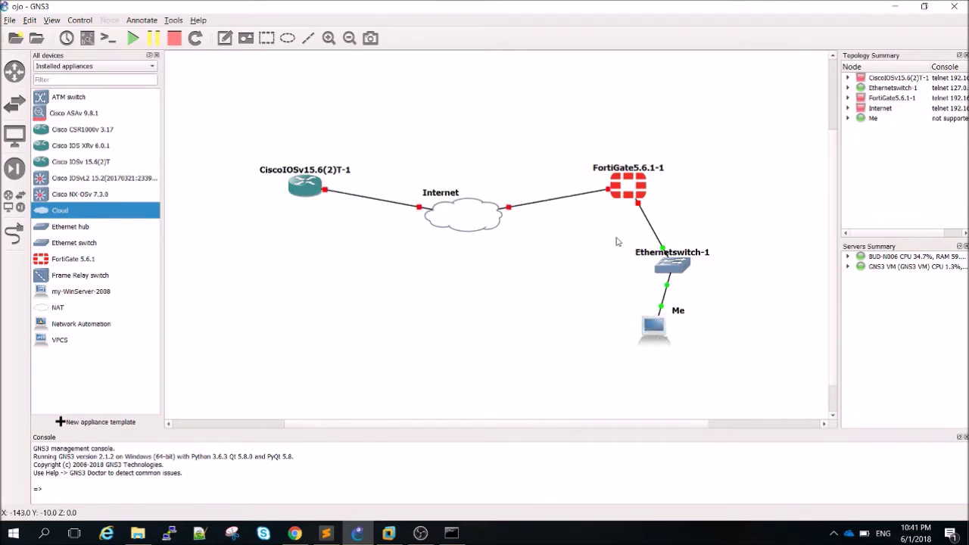
# Start the FortiGate node and open its console.
pyautogui.rightClick(631, 184)
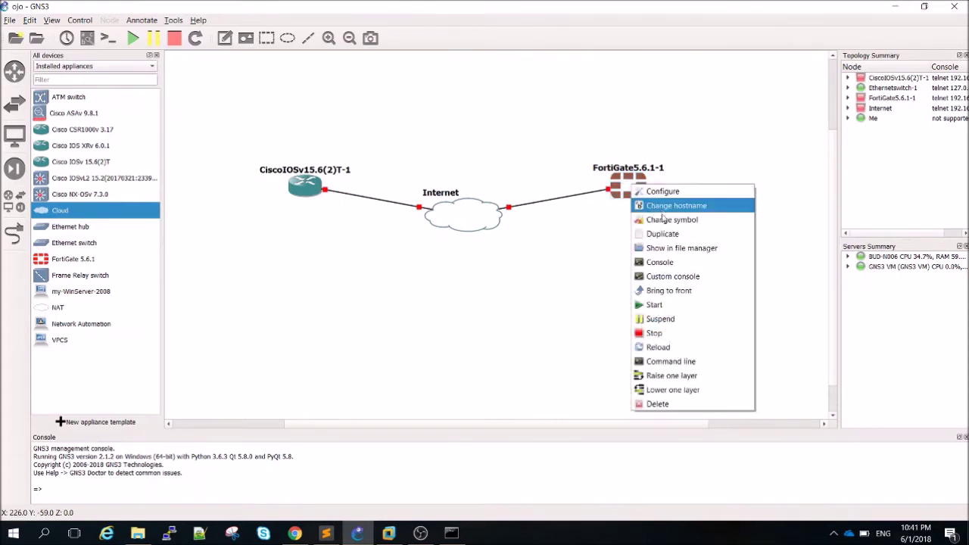
pyautogui.click(665, 304)
pyautogui.rightClick(628, 191)
pyautogui.click(651, 264)
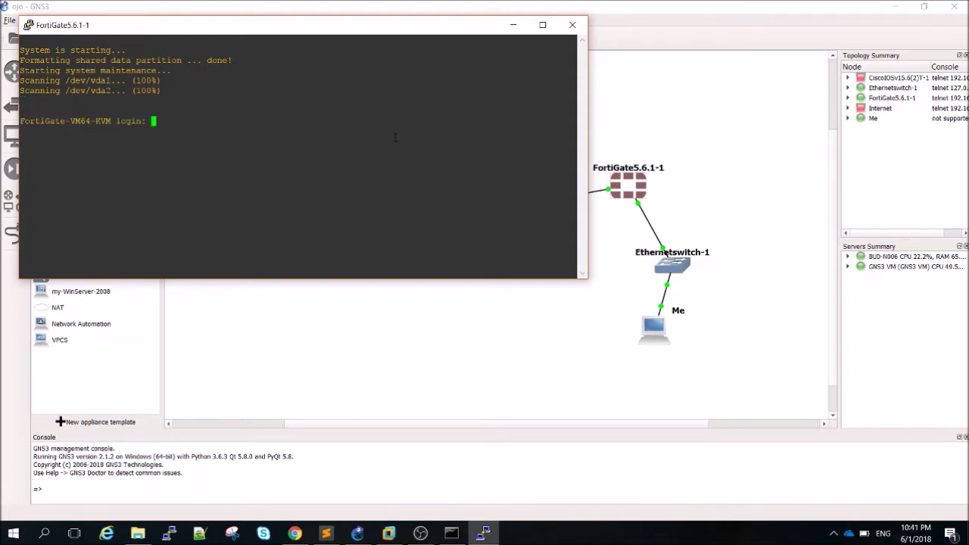
# Log in to the FortiGate console as admin.
pyautogui.write('admin')
pyautogui.press('Return')
pyautogui.press('Return')
pyautogui.press('Return')
pyautogui.press('Return')
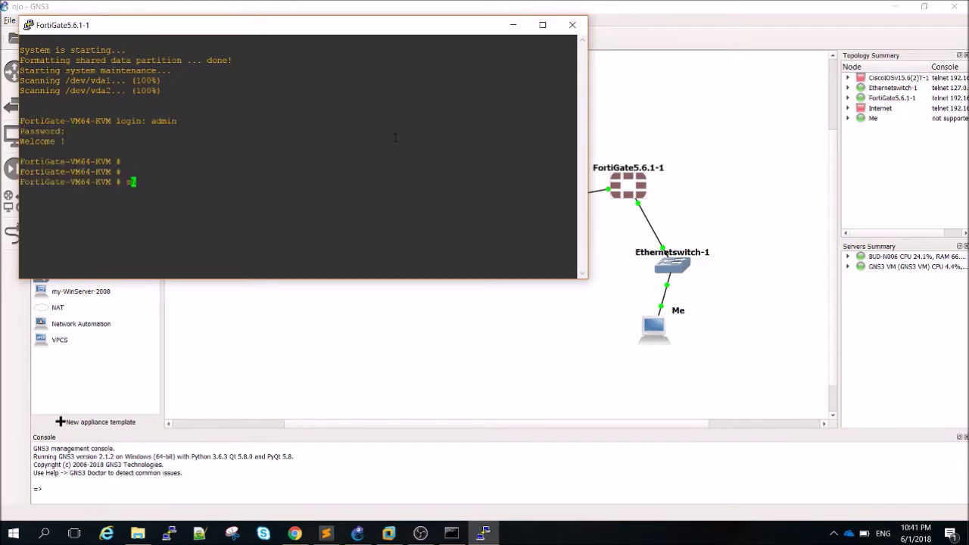
# Run 'get system status' and check the evaluation licence expiry and License Status lines.
pyautogui.write('get')
pyautogui.moveTo(449, 280); pyautogui.dragTo(450, 449)
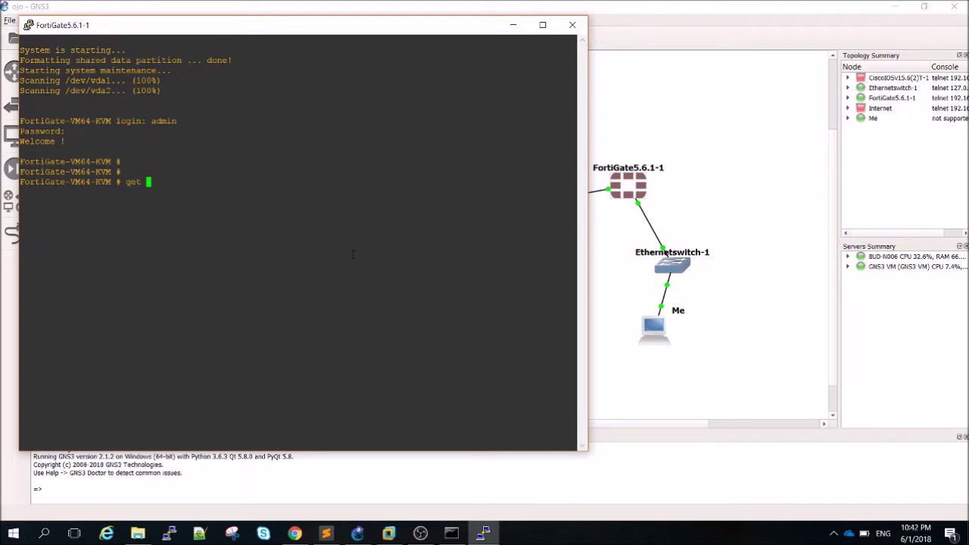
pyautogui.write('system i')
pyautogui.write('tatus')
pyautogui.press('Return')
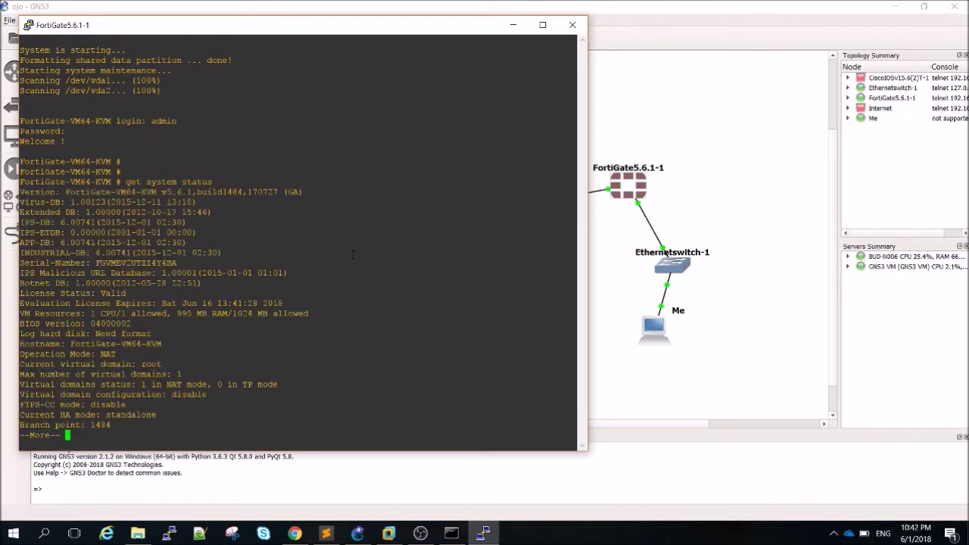
pyautogui.press('space')
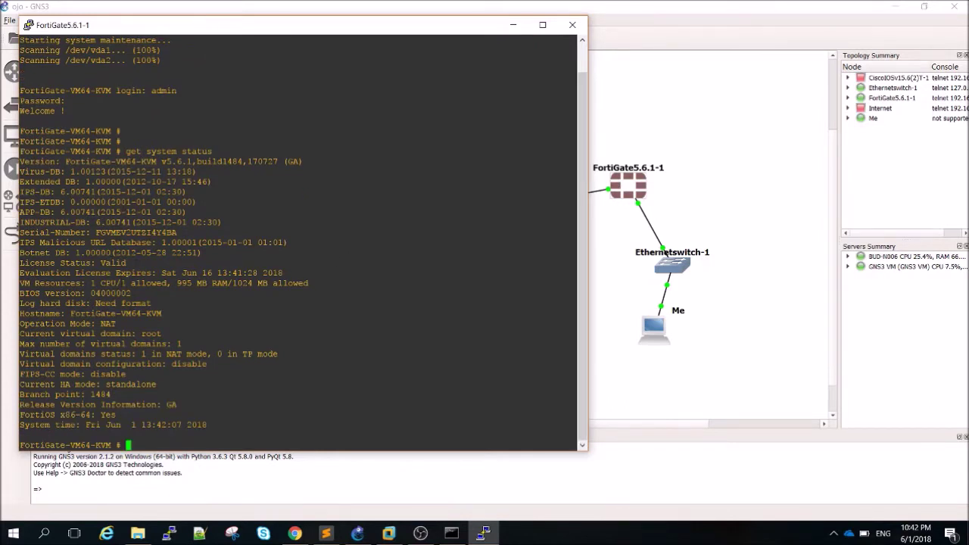
pyautogui.moveTo(21, 273); pyautogui.dragTo(220, 272)
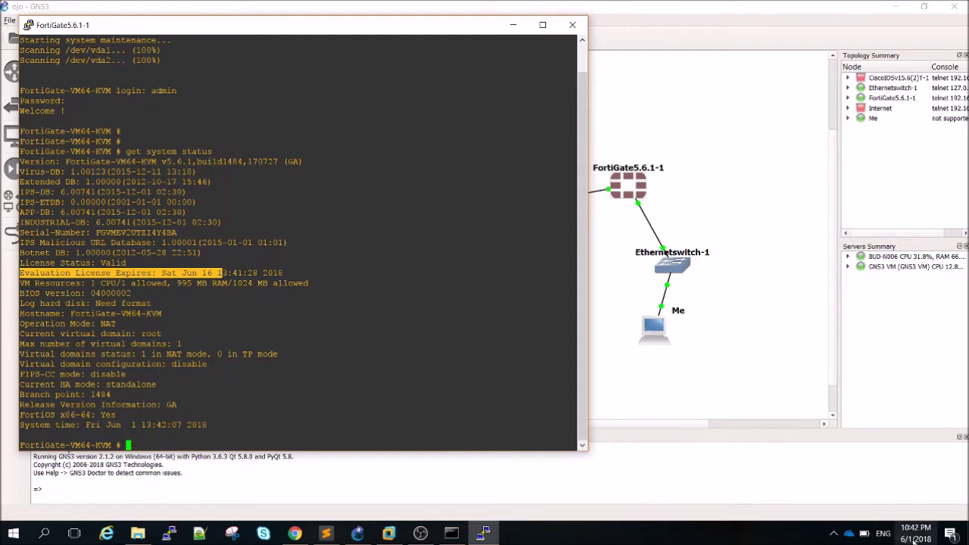
pyautogui.click(332, 300)
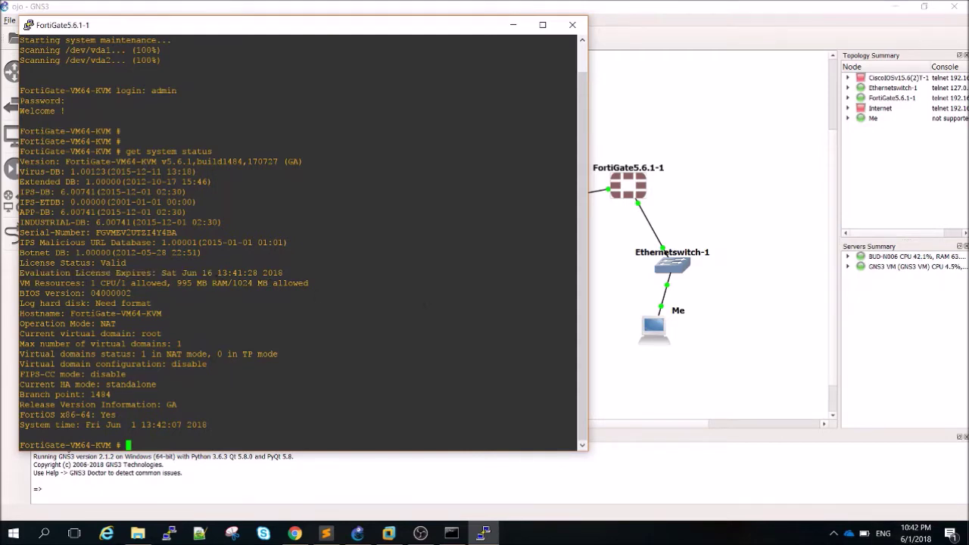
pyautogui.tripleClick(75, 263)
pyautogui.click(205, 311)
pyautogui.press('Return')
pyautogui.press('Return')
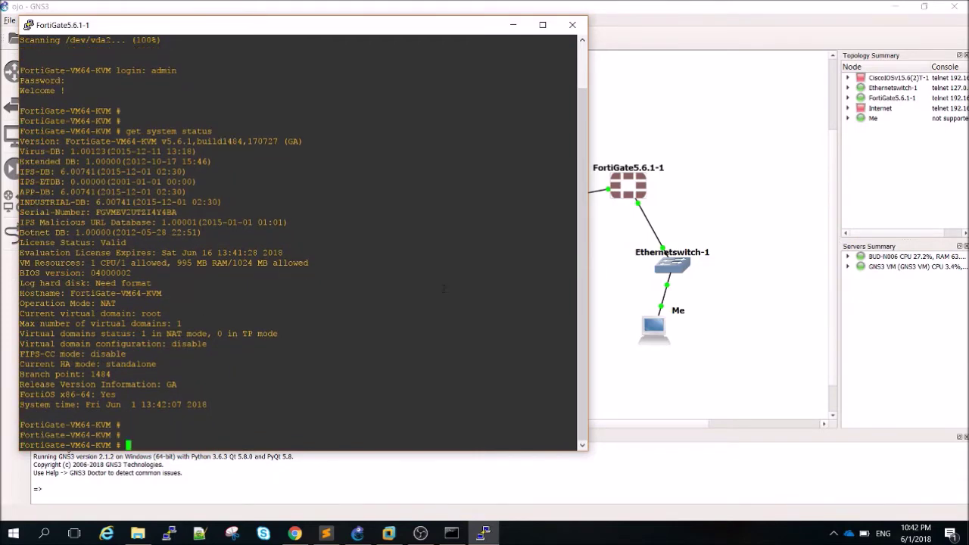
pyautogui.hotkey('alt', 'Tab')
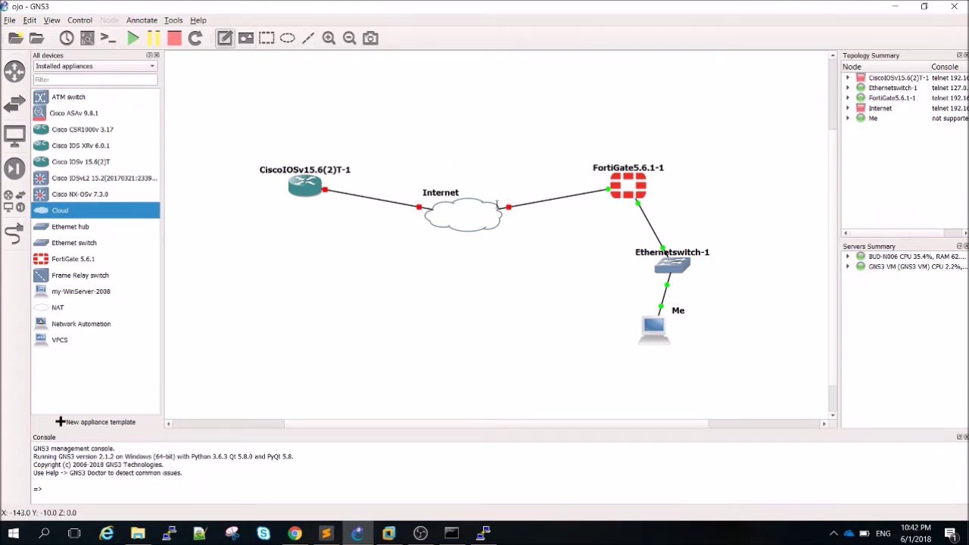
# Add a '10.10.10.200/24' text note beside the FortiGate link.
pyautogui.click(658, 203)
pyautogui.write('10.10.10.')
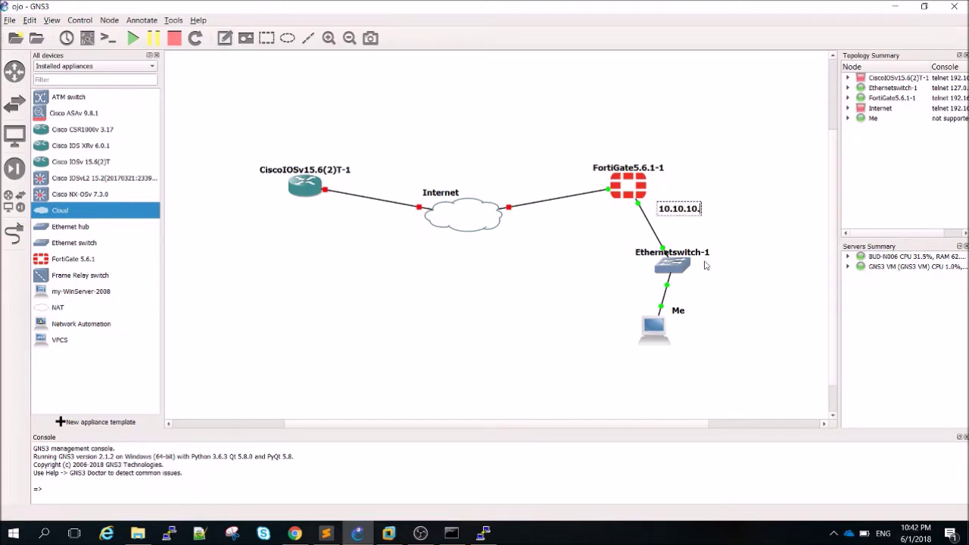
pyautogui.write('200/24')
pyautogui.click(750, 252)
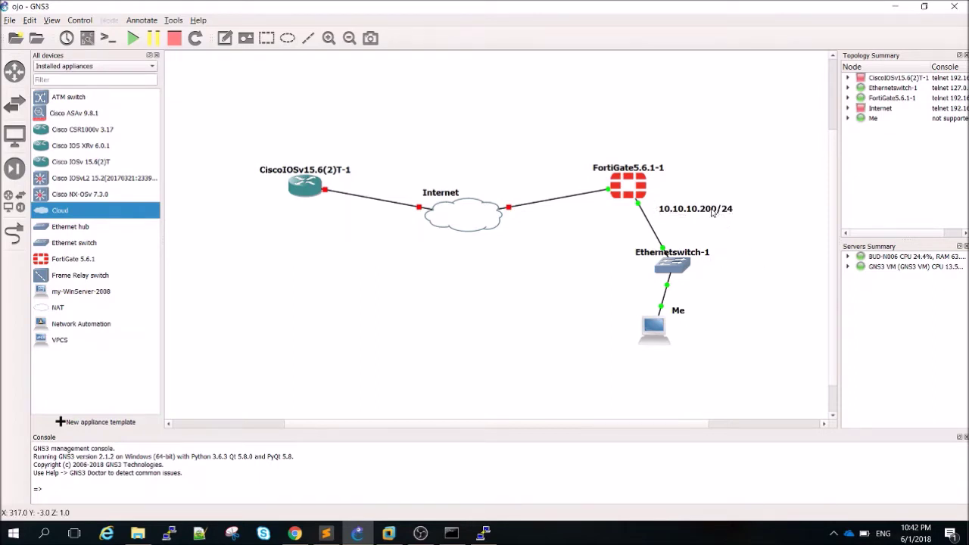
pyautogui.moveTo(711, 211); pyautogui.dragTo(706, 204)
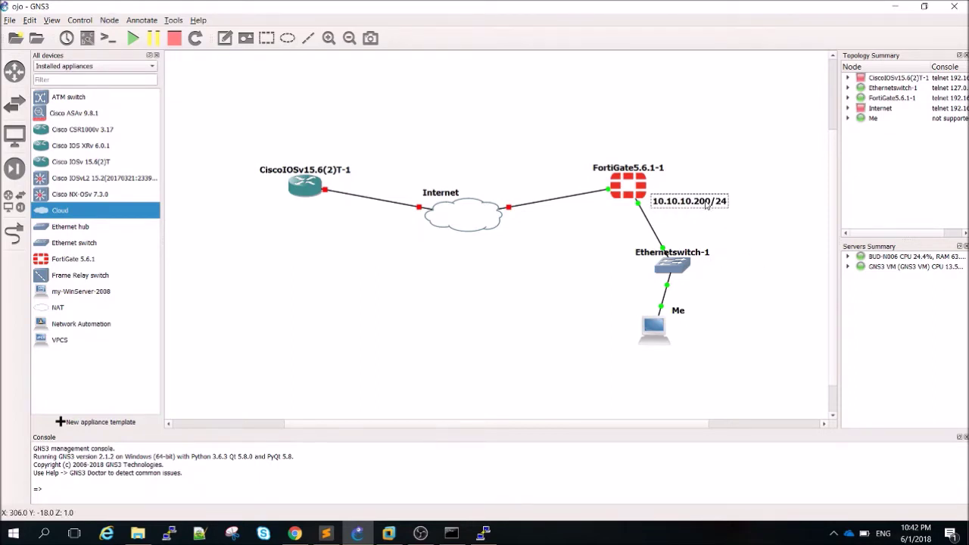
# Turn on interface labels and move the Ethernet 8 label next to the Me PC.
pyautogui.click(89, 42)
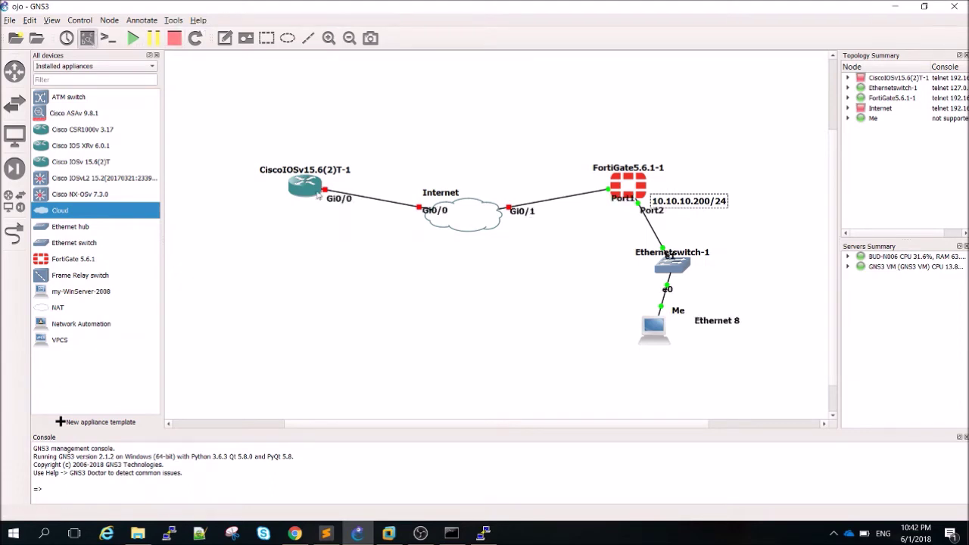
pyautogui.rightClick(719, 327)
pyautogui.click(742, 332)
pyautogui.press('Escape')
pyautogui.moveTo(716, 326); pyautogui.dragTo(614, 309)
pyautogui.rightClick(676, 312)
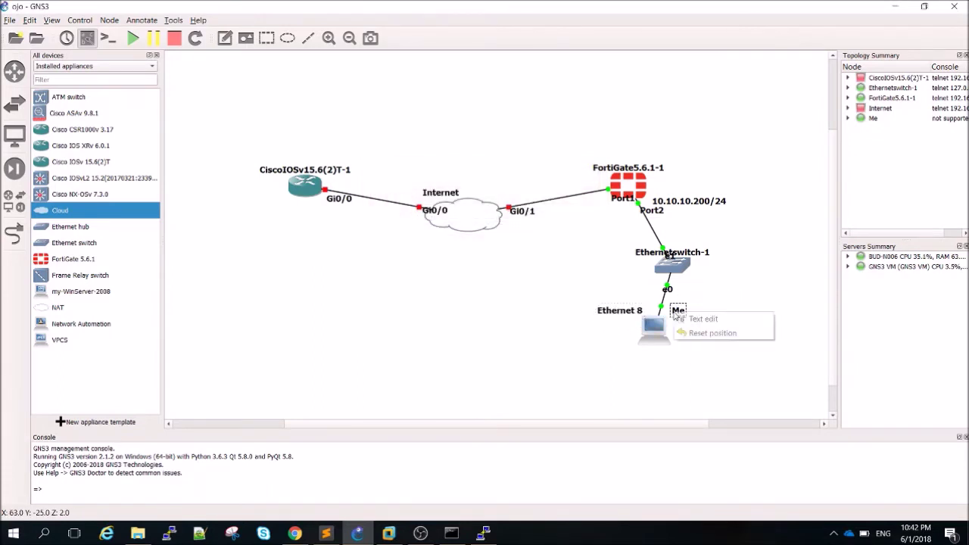
pyautogui.click(696, 319)
pyautogui.press('Escape')
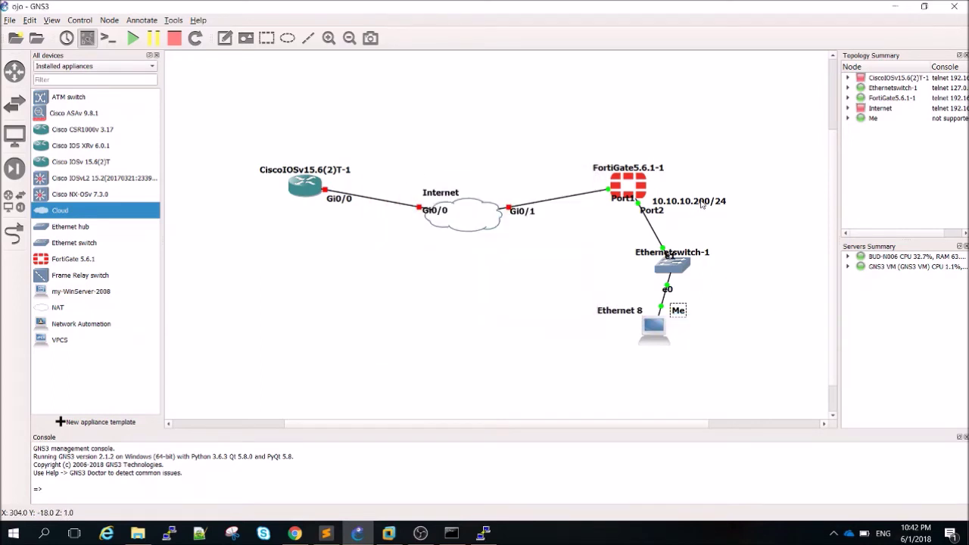
# Duplicate the address note, place it beside the Me PC and change it to '10.10.10.10/24'.
pyautogui.rightClick(702, 204)
pyautogui.click(750, 236)
pyautogui.moveTo(718, 217); pyautogui.dragTo(742, 339)
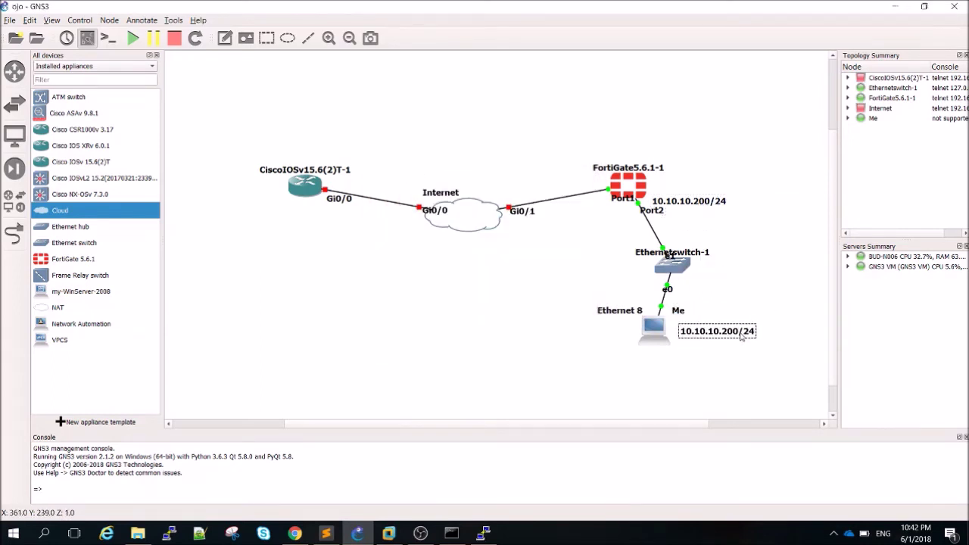
pyautogui.doubleClick(742, 336)
pyautogui.write('10.10.1')
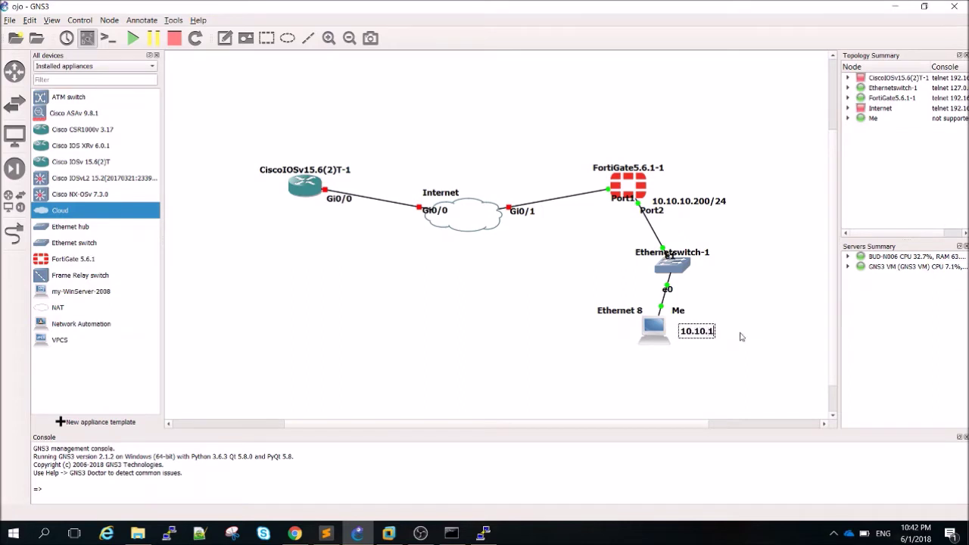
pyautogui.write('0.10/24')
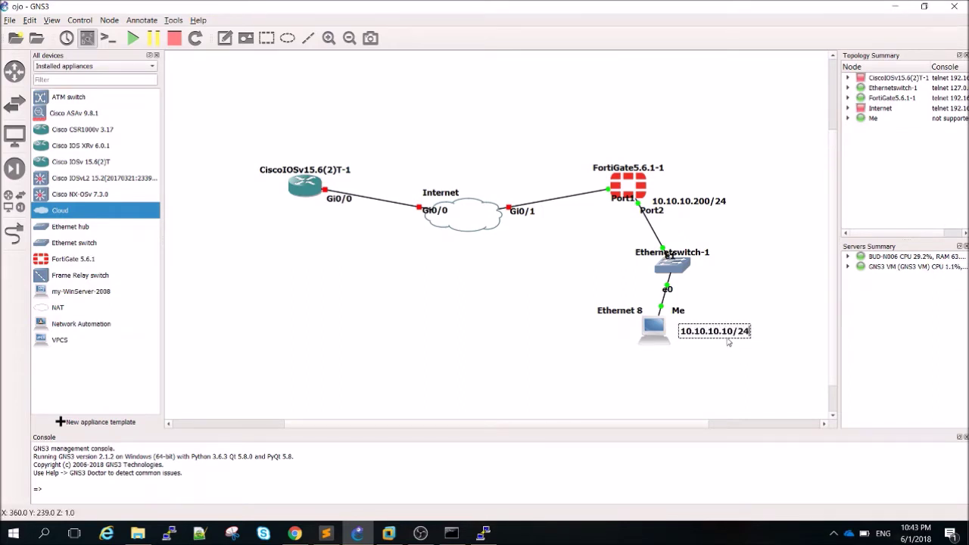
pyautogui.click(753, 365)
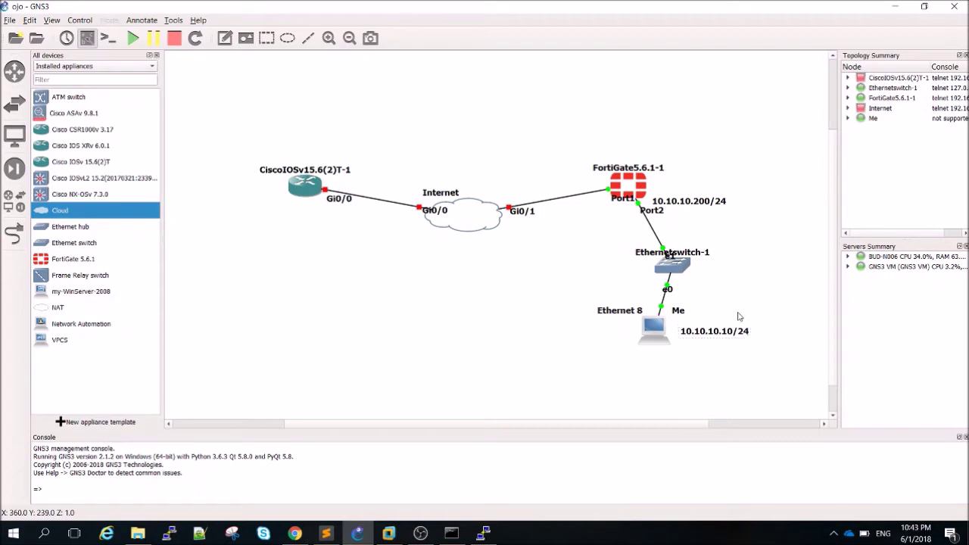
pyautogui.moveTo(736, 331); pyautogui.dragTo(732, 328)
pyautogui.click(487, 383)
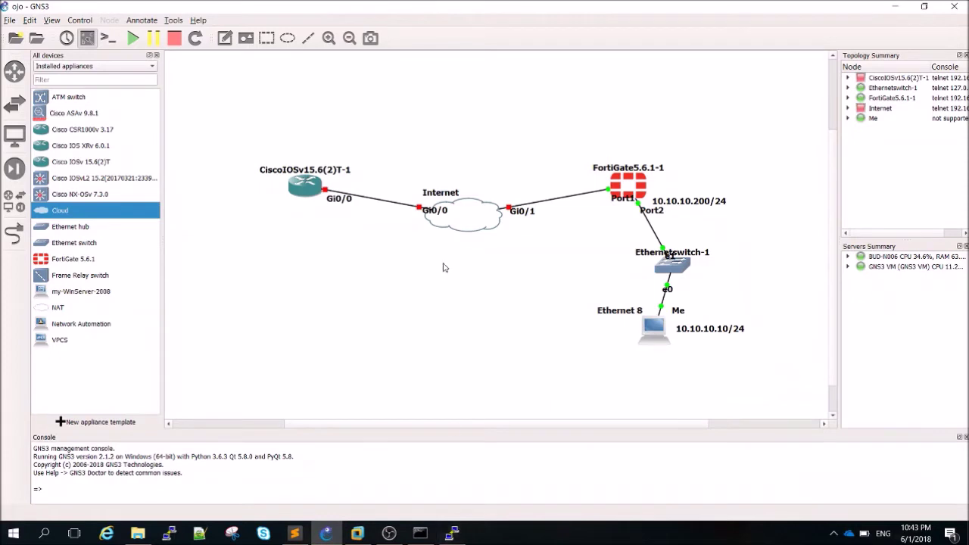
pyautogui.click(453, 533)
# Under config system interface, edit port2 and set its IP to 10.10.10.200/24.
pyautogui.press('Return')
pyautogui.press('Return')
pyautogui.press('Return')
pyautogui.press('Return')
pyautogui.press('Return')
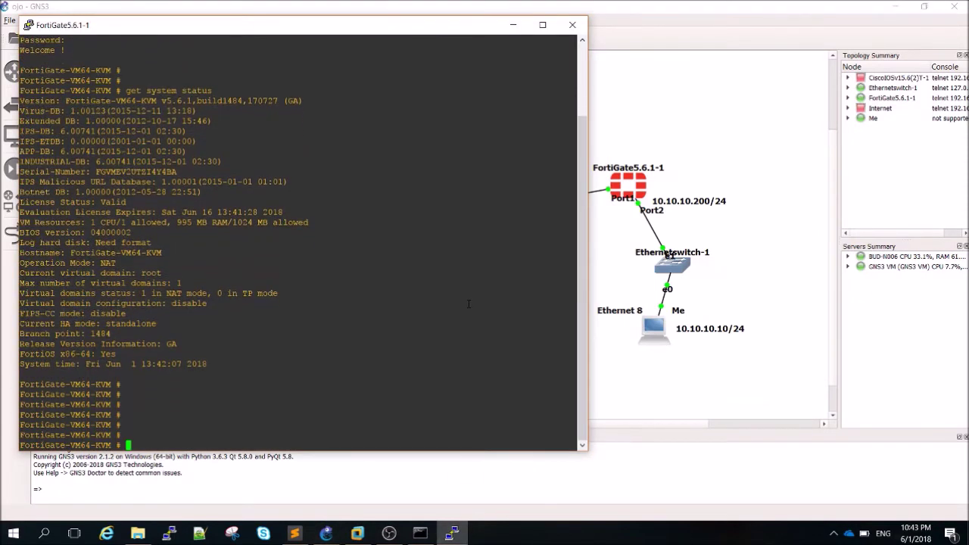
pyautogui.write('co')
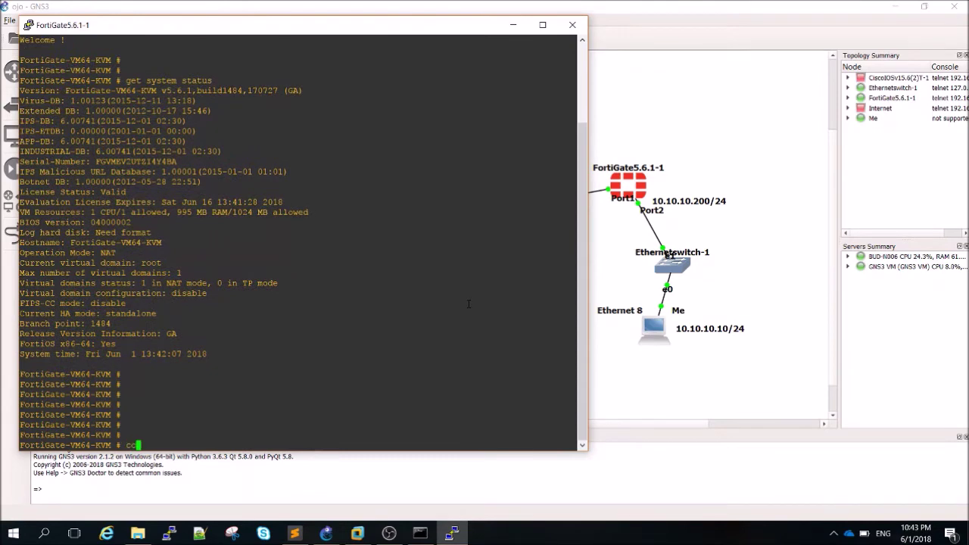
pyautogui.write('nfig system interface')
pyautogui.press('Return')
pyautogui.write('edit ')
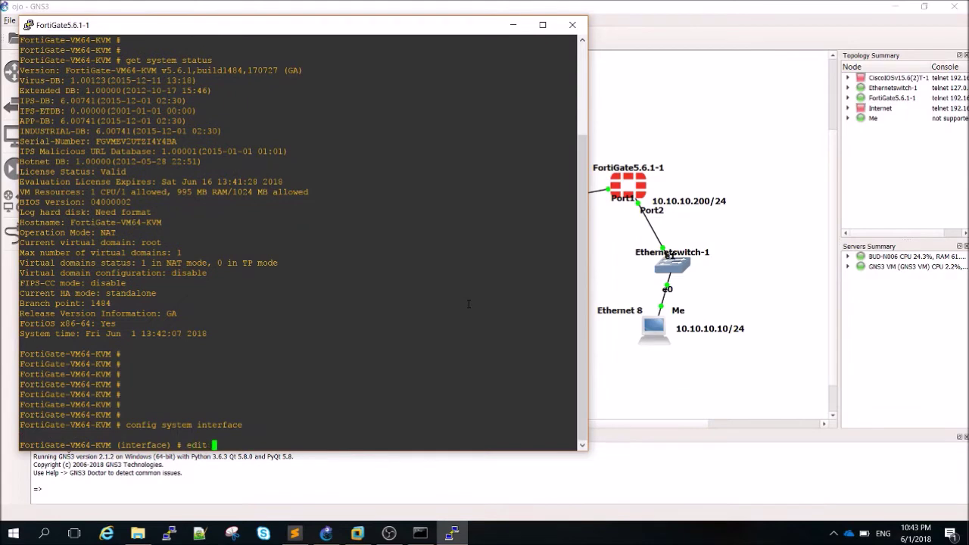
pyautogui.write('port2')
pyautogui.press('Return')
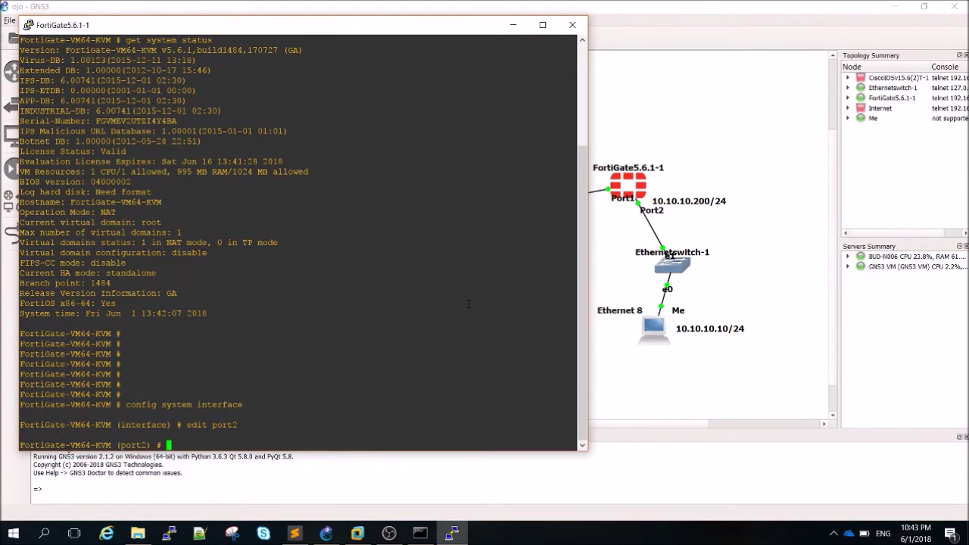
pyautogui.press('Return')
pyautogui.press('Return')
pyautogui.press('Return')
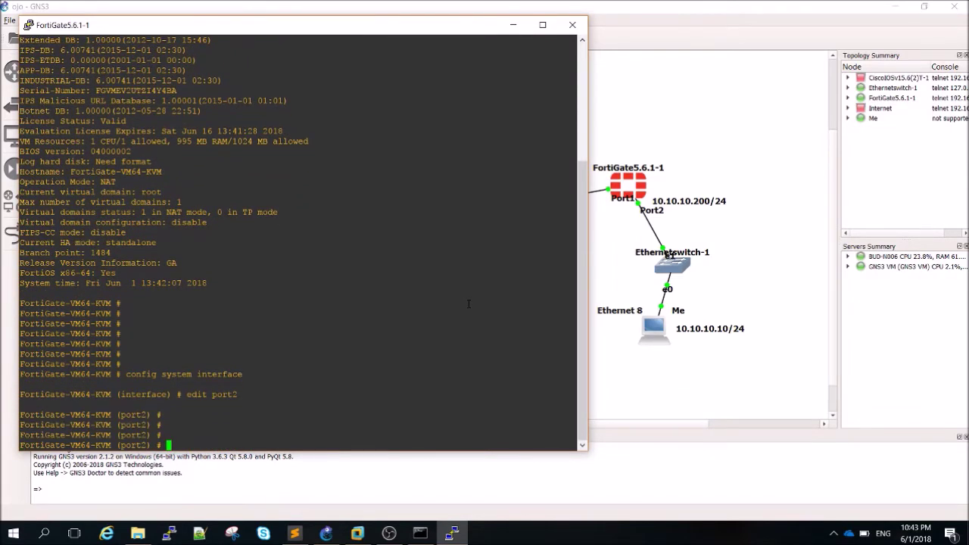
pyautogui.write('set ip 10.10.10')
pyautogui.write('200/24')
pyautogui.press('Return')
# Allow https, http, ssh, telnet and ping on port2, end, and show the system interface configuration.
pyautogui.write('set allowaccess https http ssh telnet ping')
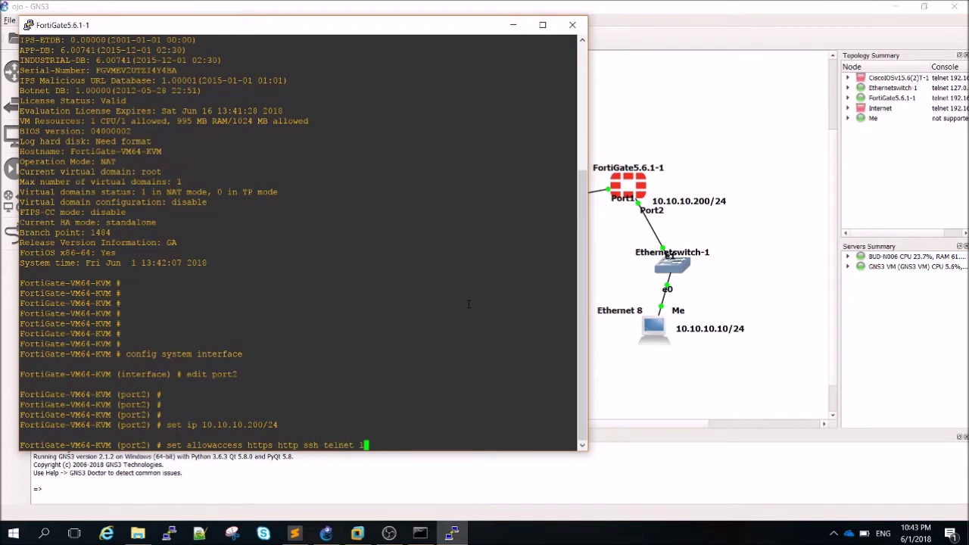
pyautogui.press('Return')
pyautogui.write('end')
pyautogui.press('Return')
pyautogui.write('show system interface')
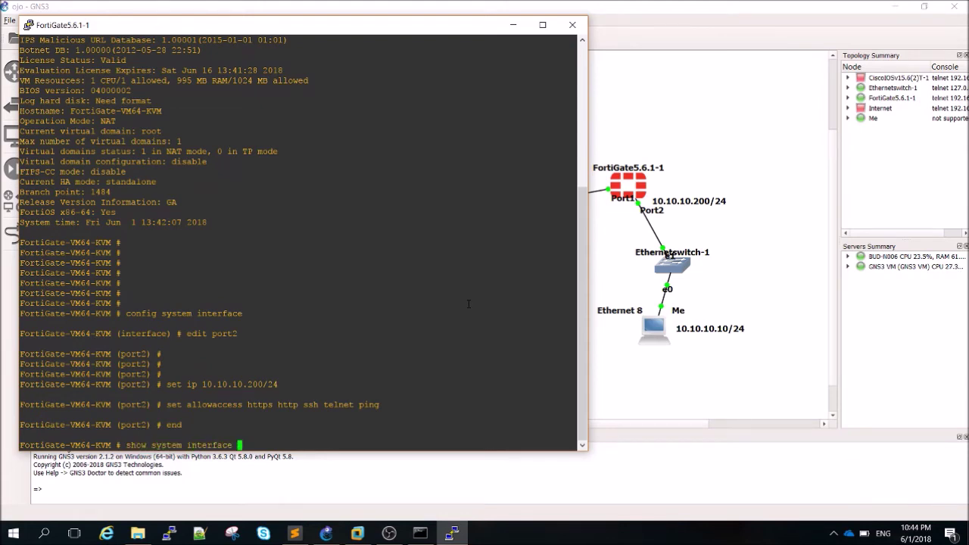
pyautogui.press('?')
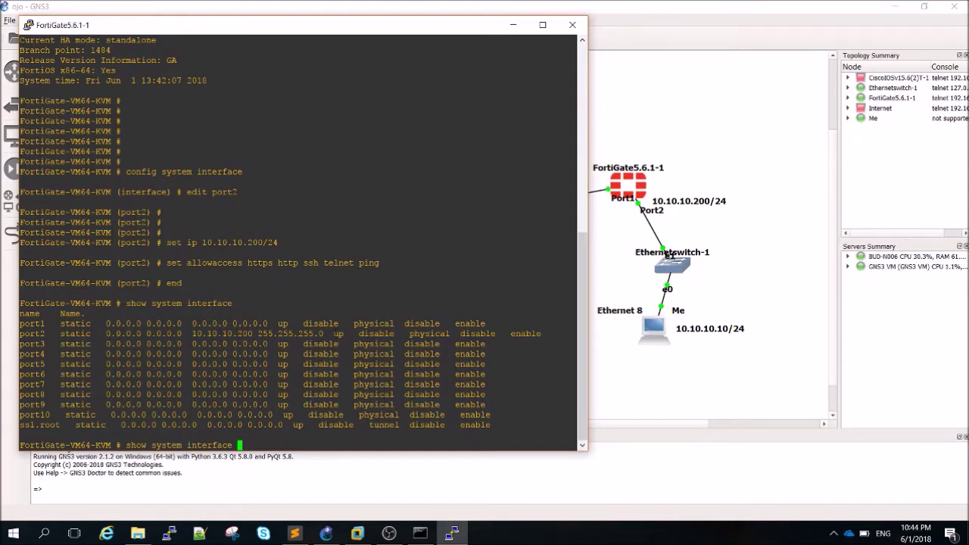
pyautogui.press('Return')
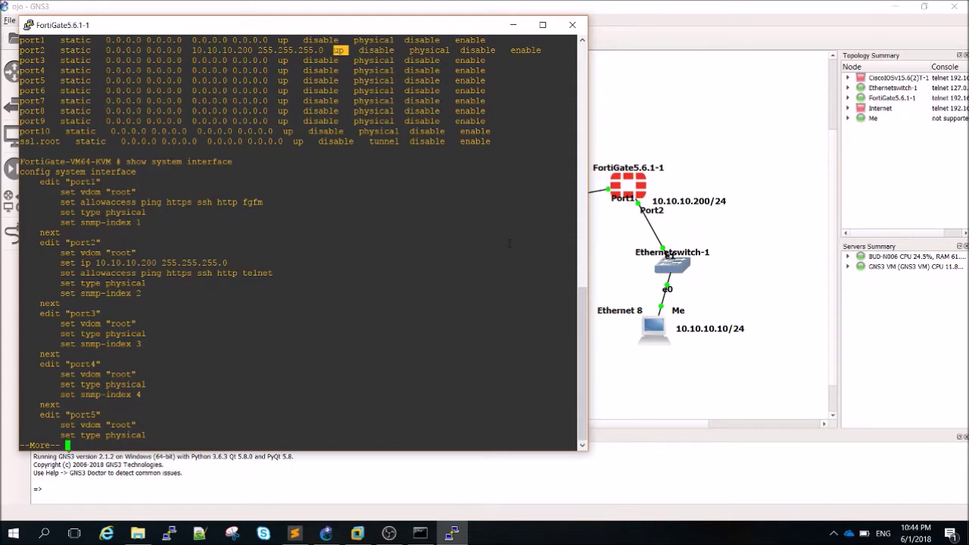
pyautogui.click(420, 534)
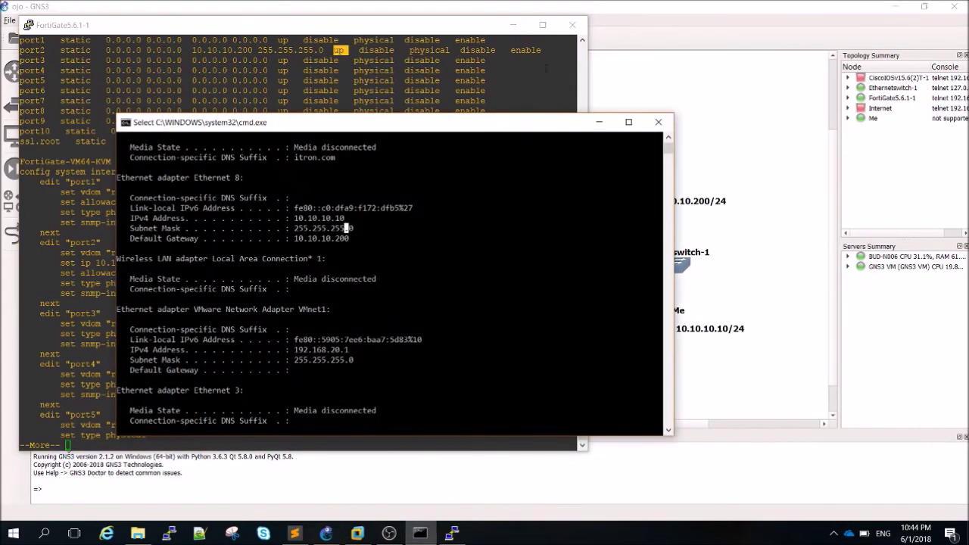
# Run ping 10.10.10.200 from the host Command Prompt.
pyautogui.moveTo(483, 130); pyautogui.dragTo(490, 85)
pyautogui.press('Return')
pyautogui.press('Return')
pyautogui.press('Return')
pyautogui.press('Return')
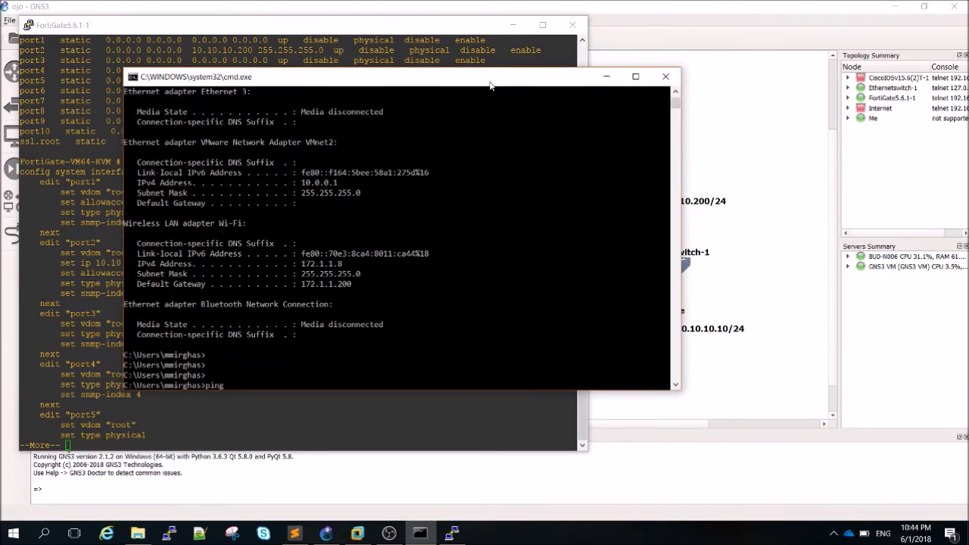
pyautogui.write('ping 10.10.10.200')
pyautogui.press('Return')
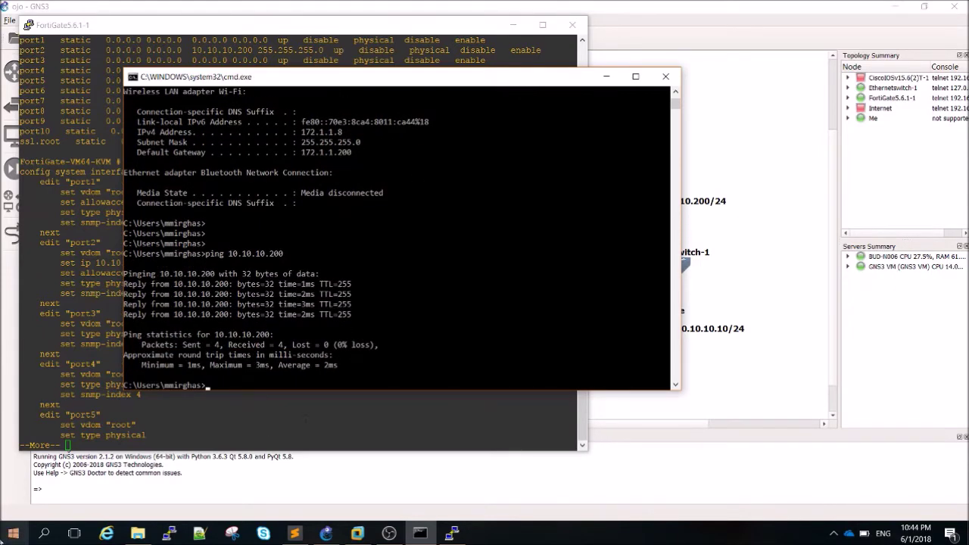
pyautogui.click(107, 533)
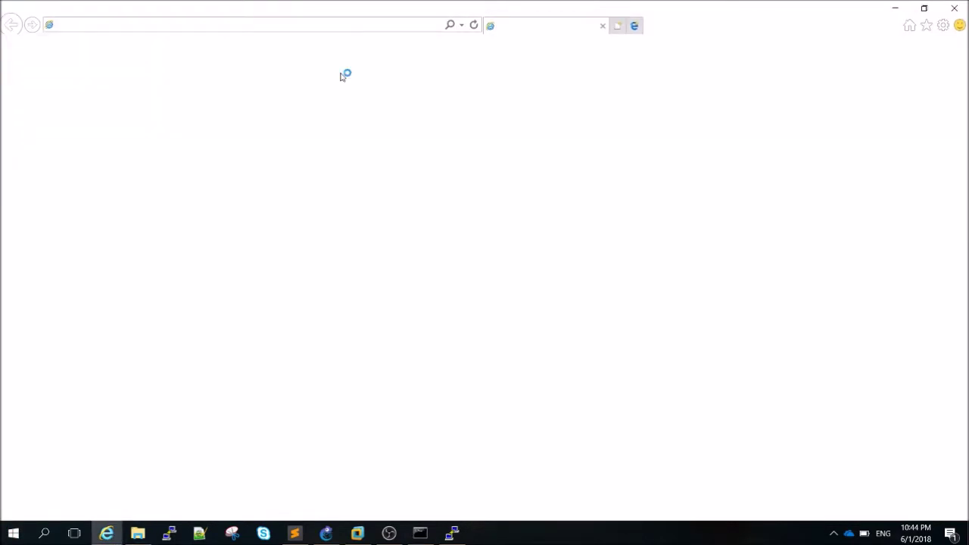
pyautogui.click(337, 24)
pyautogui.press('BackSpace')
pyautogui.press('BackSpace')
pyautogui.press('BackSpace')
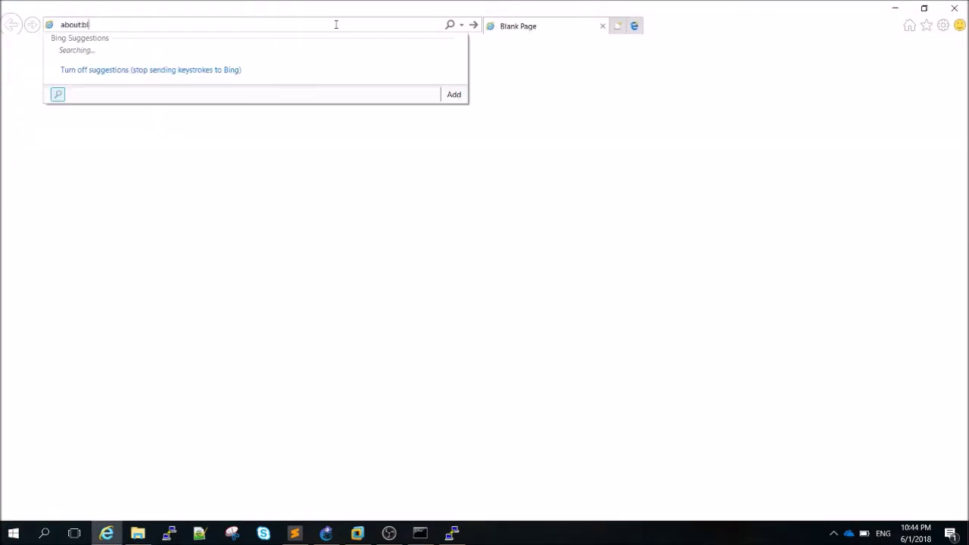
pyautogui.press('BackSpace')
pyautogui.press('BackSpace')
pyautogui.press('BackSpace')
pyautogui.press('BackSpace')
pyautogui.press('BackSpace')
pyautogui.write('h')
pyautogui.press('BackSpace')
pyautogui.write('http')
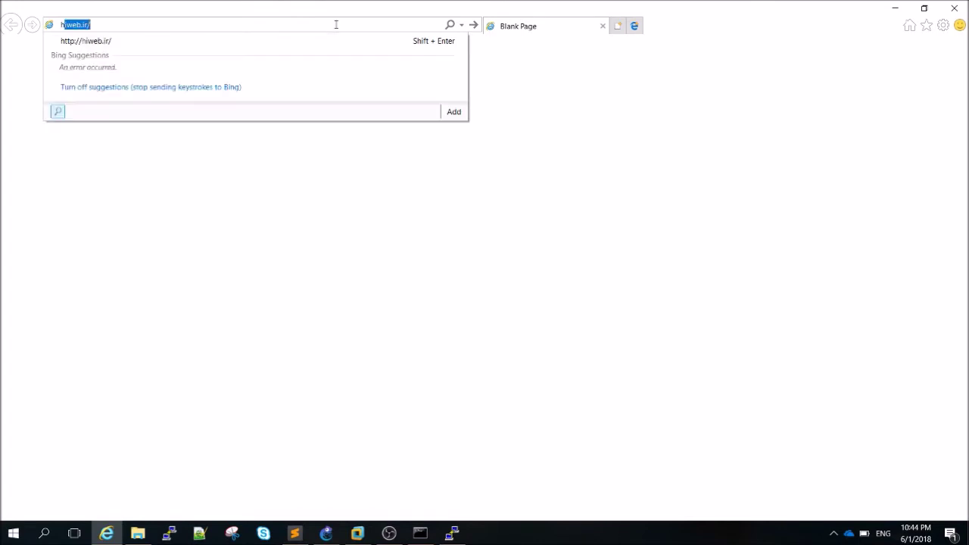
pyautogui.write('://10.10.10.')
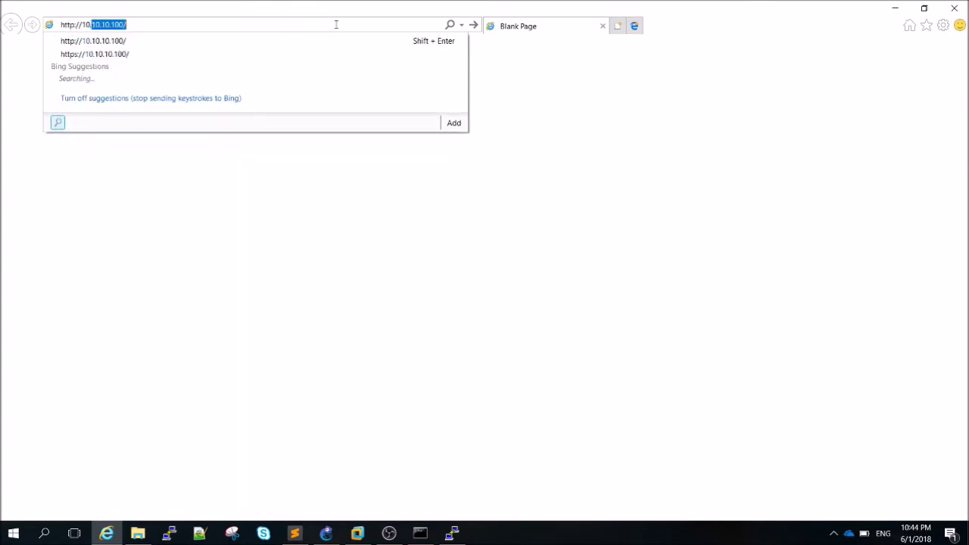
pyautogui.press('BackSpace')
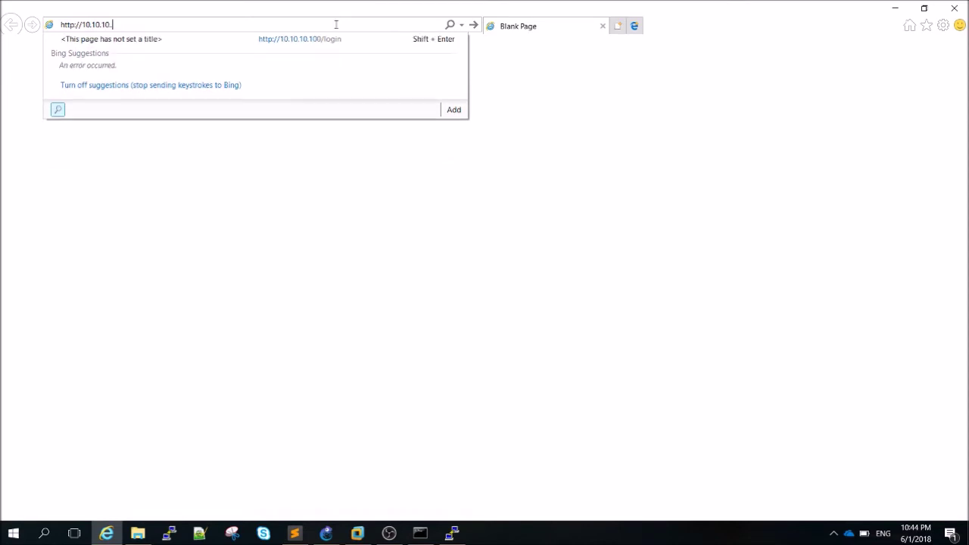
pyautogui.write('200')
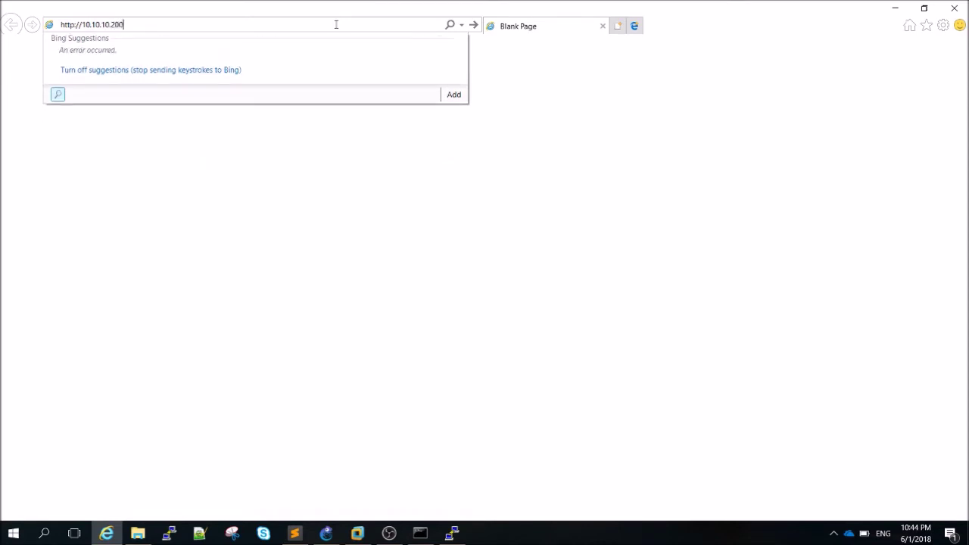
pyautogui.press('Return')
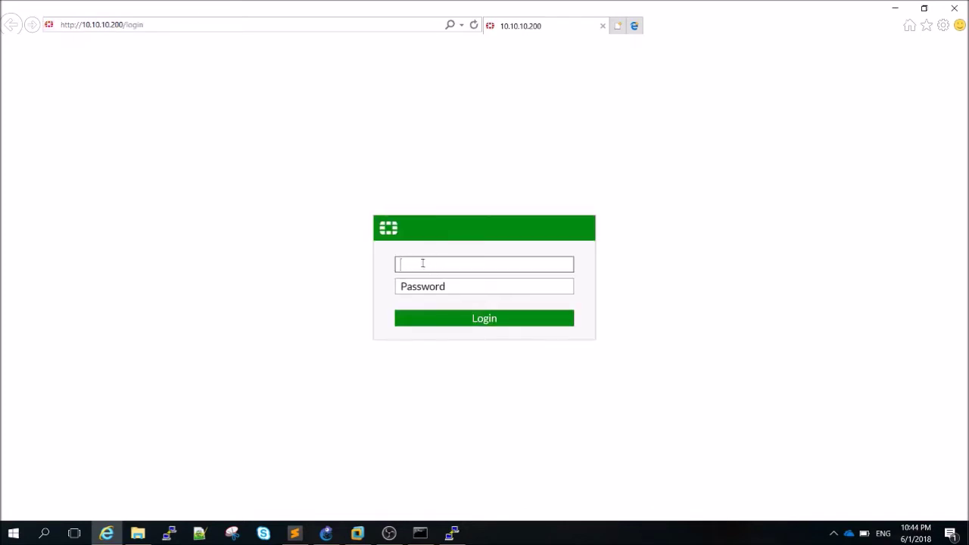
pyautogui.write('admin')
pyautogui.press('Return')
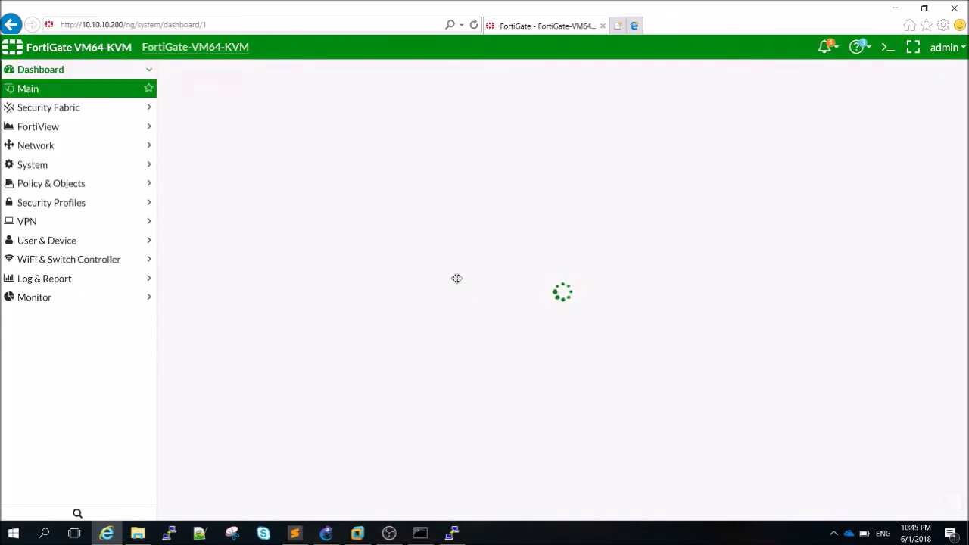
# Back on the FortiGate dashboard, expand the Policy & Objects and Network menus in the sidebar.
pyautogui.click(326, 533)
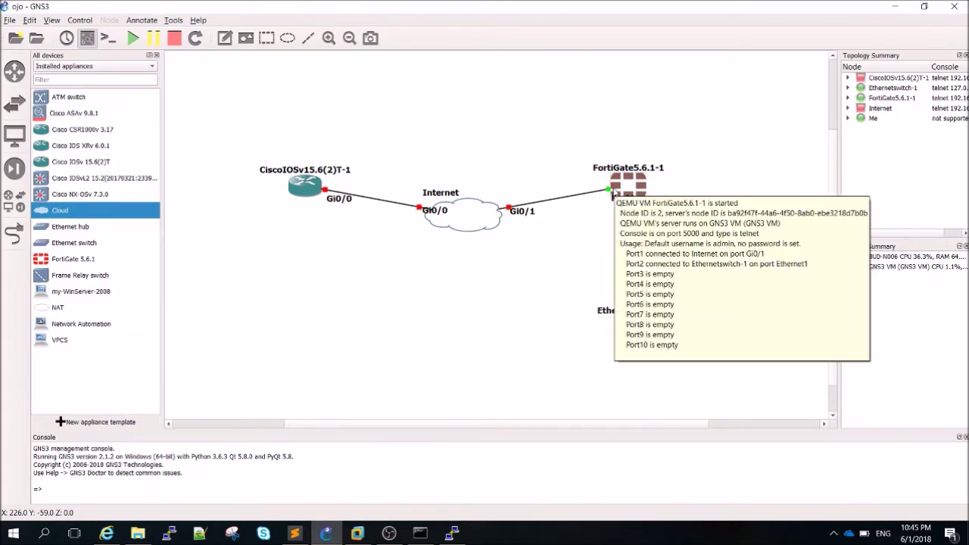
pyautogui.click(326, 534)
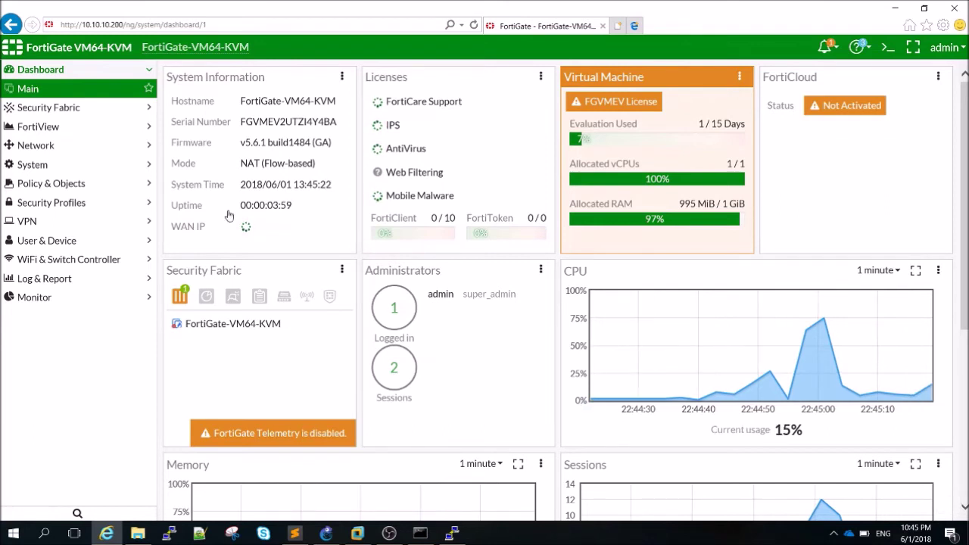
pyautogui.click(80, 187)
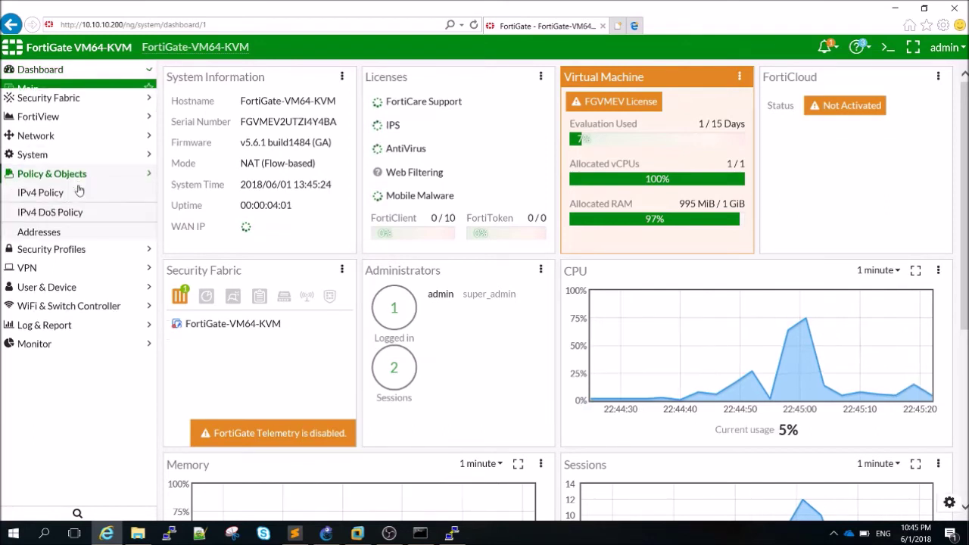
pyautogui.click(69, 130)
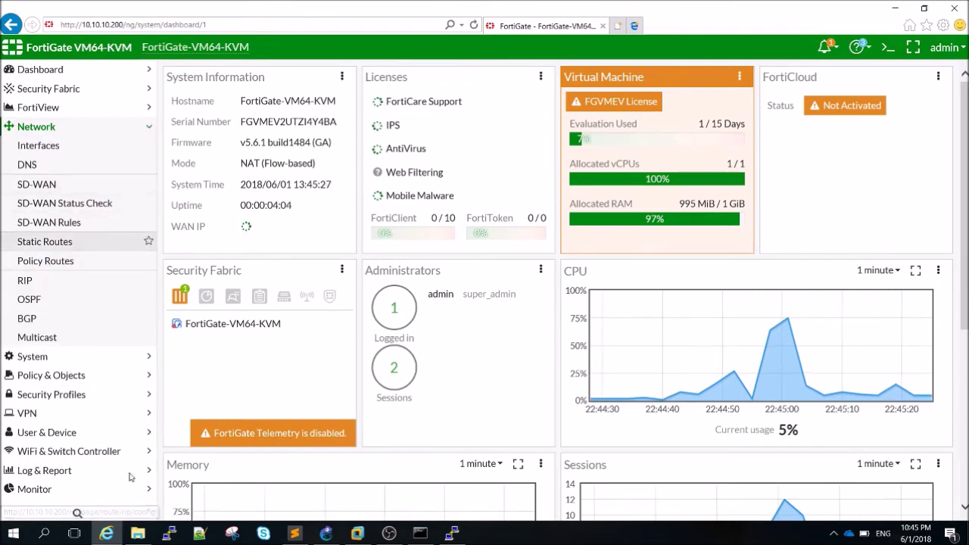
# In Network > Interfaces, edit port2 and set its alias to LAN.
pyautogui.click(58, 145)
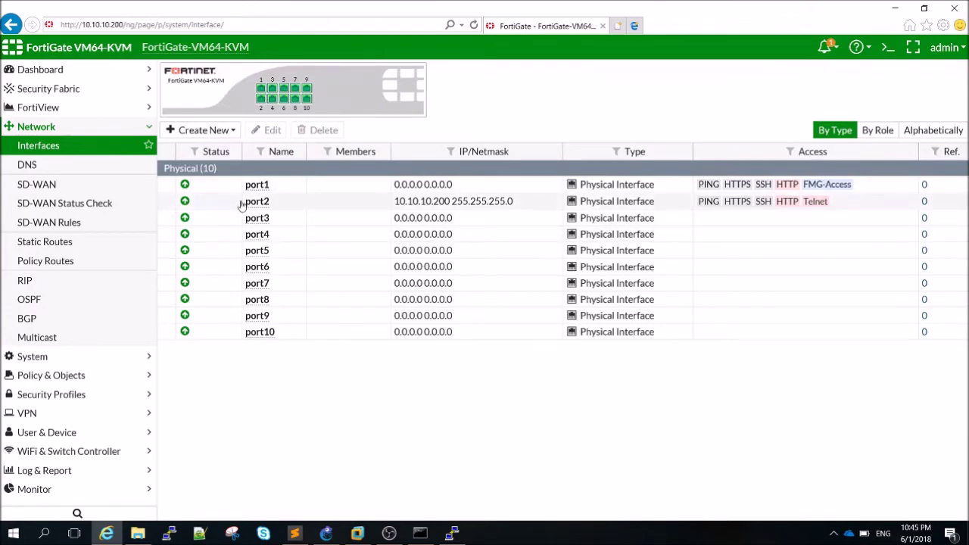
pyautogui.click(347, 187)
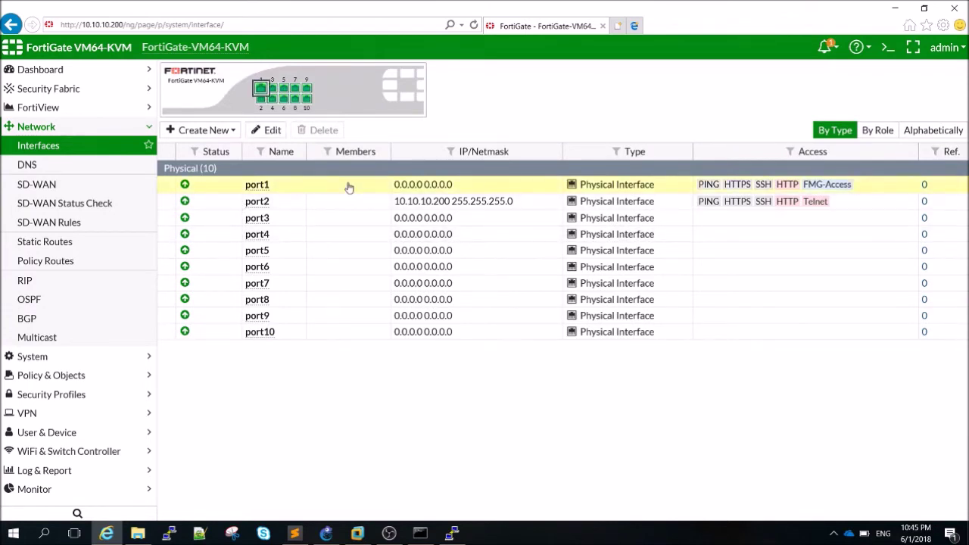
pyautogui.click(319, 209)
pyautogui.click(274, 137)
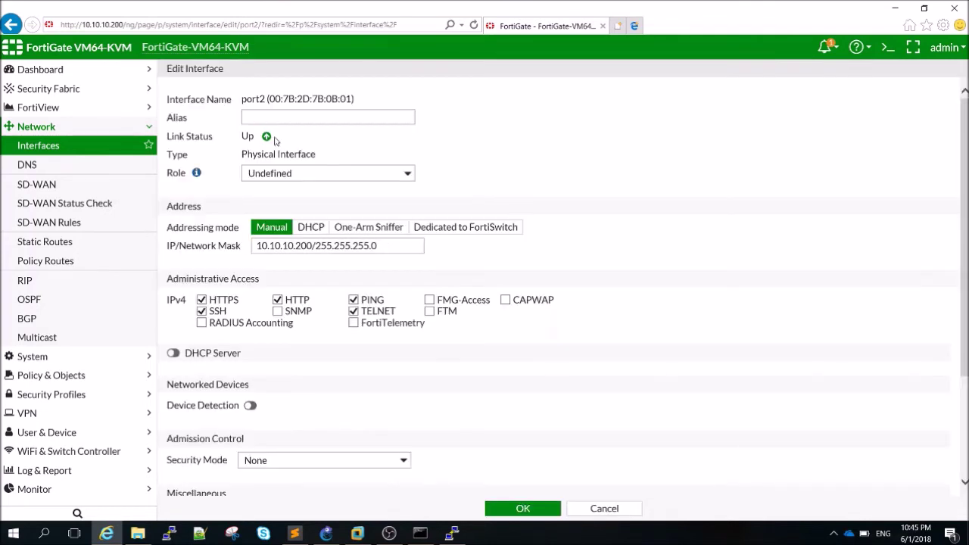
pyautogui.click(276, 120)
pyautogui.write('<AN')
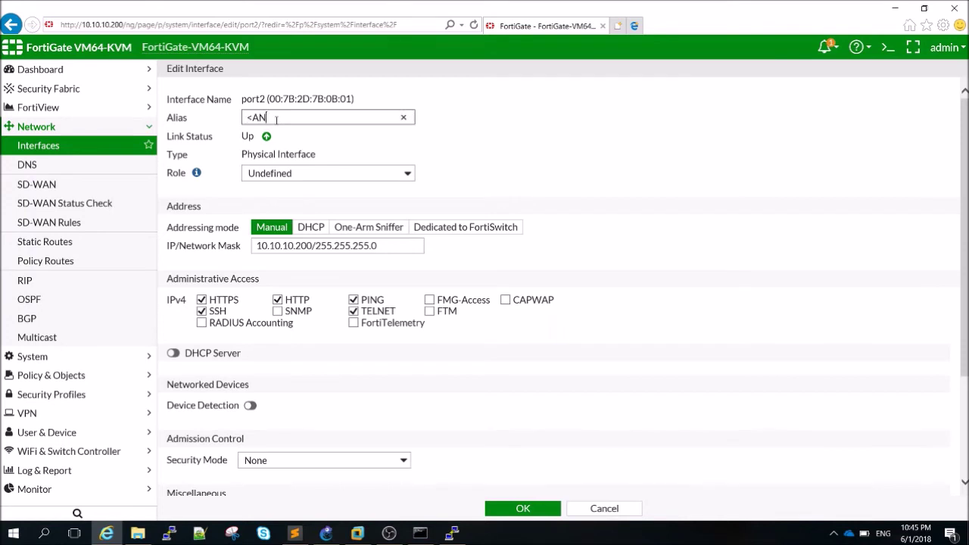
pyautogui.press('BackSpace')
pyautogui.press('BackSpace')
pyautogui.write('Lan')
pyautogui.press('BackSpace')
pyautogui.press('BackSpace')
pyautogui.write('AN')
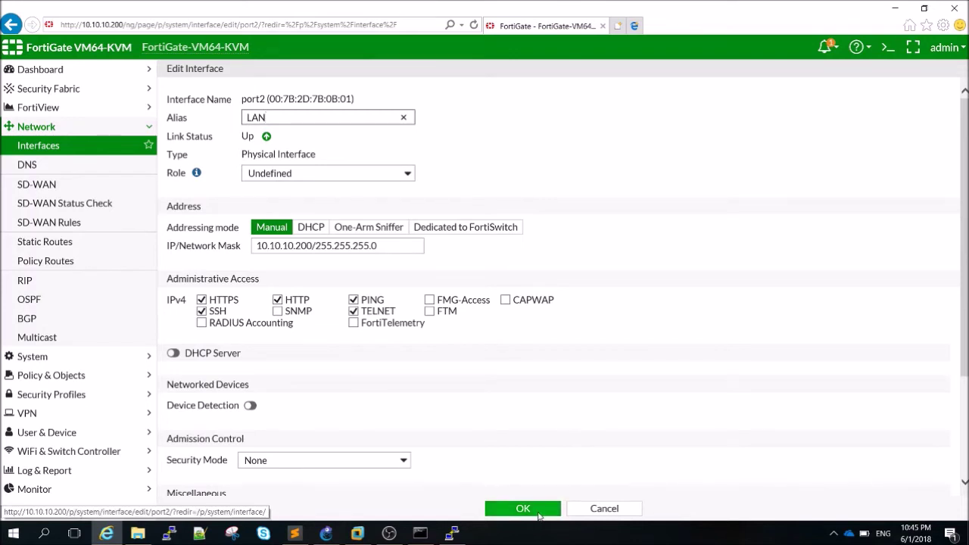
pyautogui.click(540, 517)
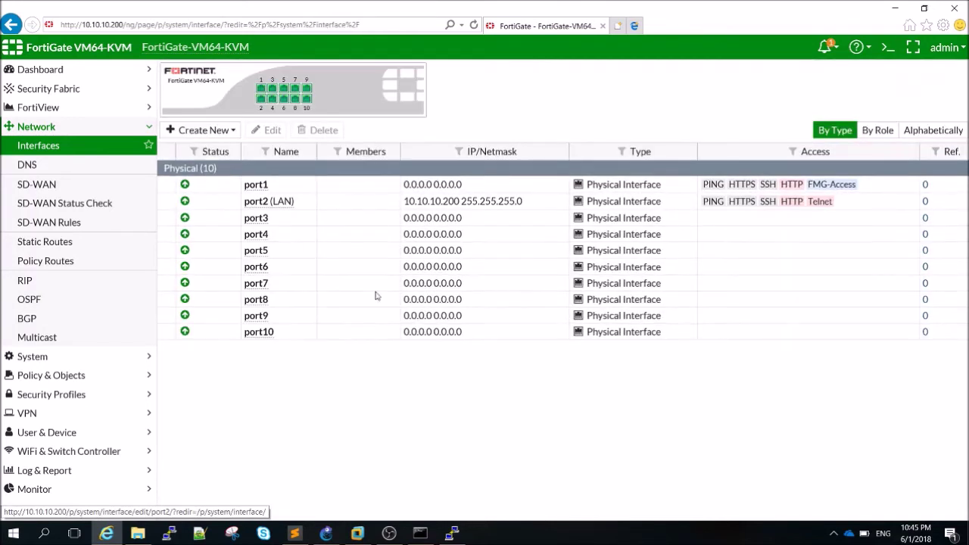
# Start the Internet cloud node in the GNS3 topology.
pyautogui.click(310, 184)
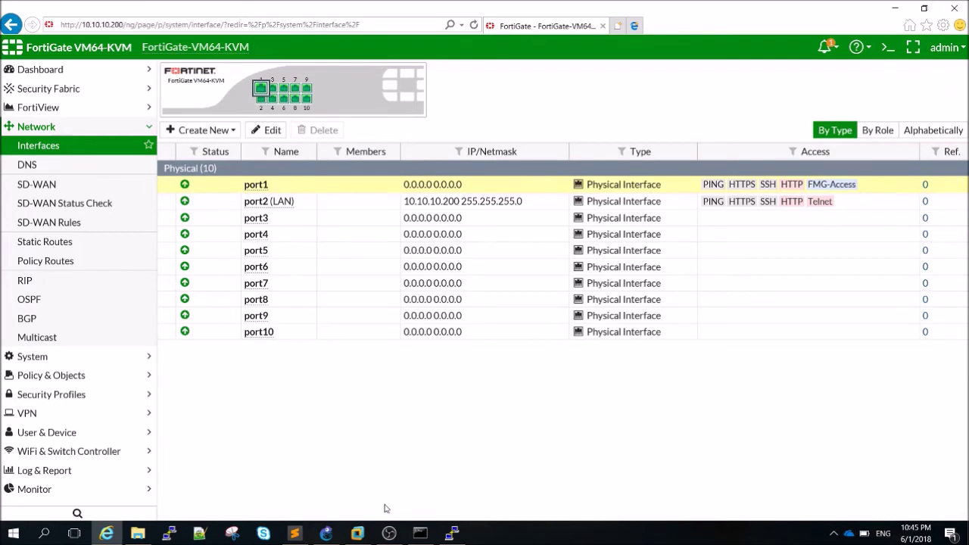
pyautogui.click(338, 536)
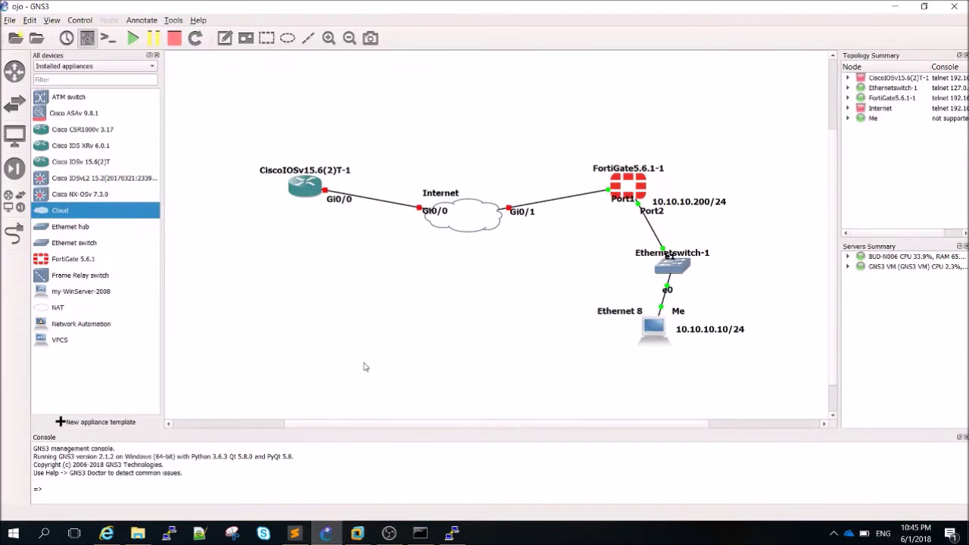
pyautogui.rightClick(487, 218)
pyautogui.click(525, 336)
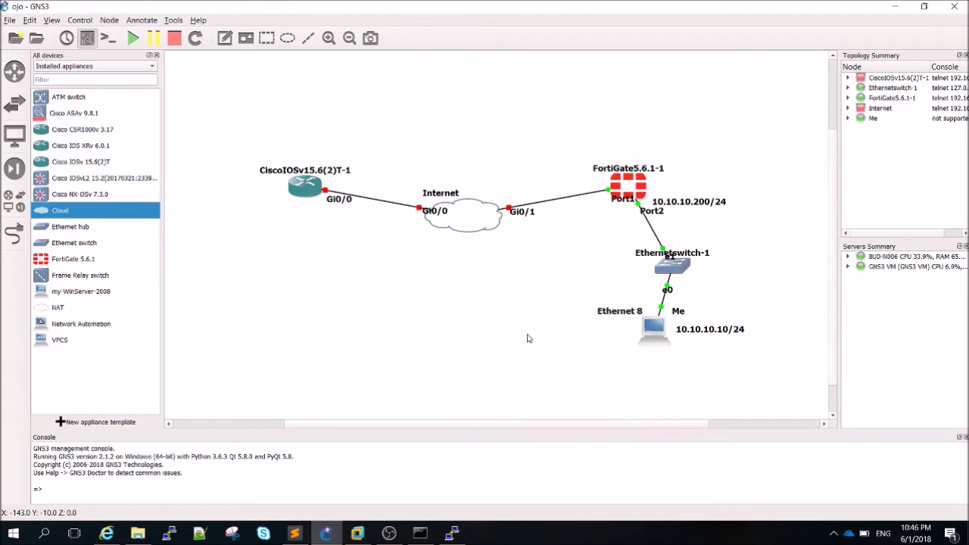
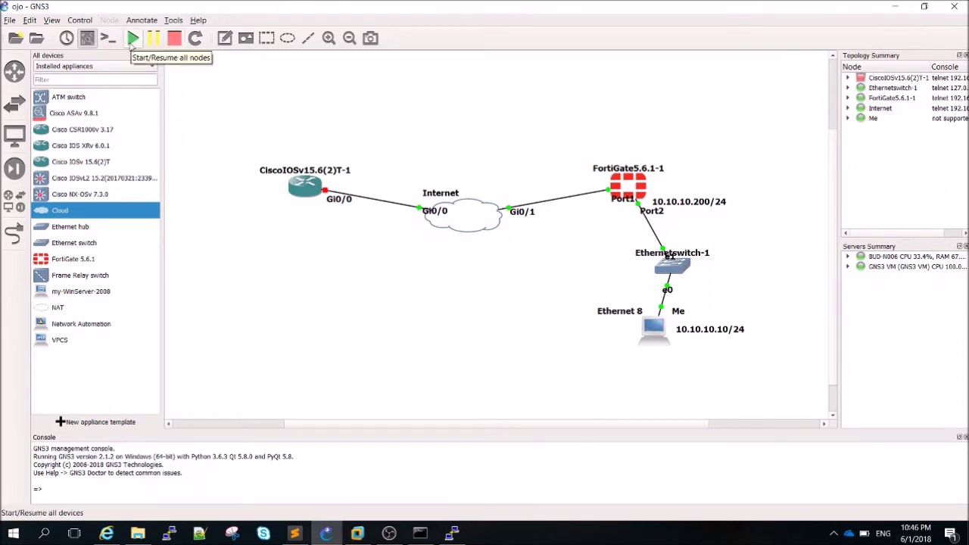
# Add a note reading 100.100.100.0/24 between the cloud and the FortiGate.
pyautogui.click(225, 37)
pyautogui.click(521, 184)
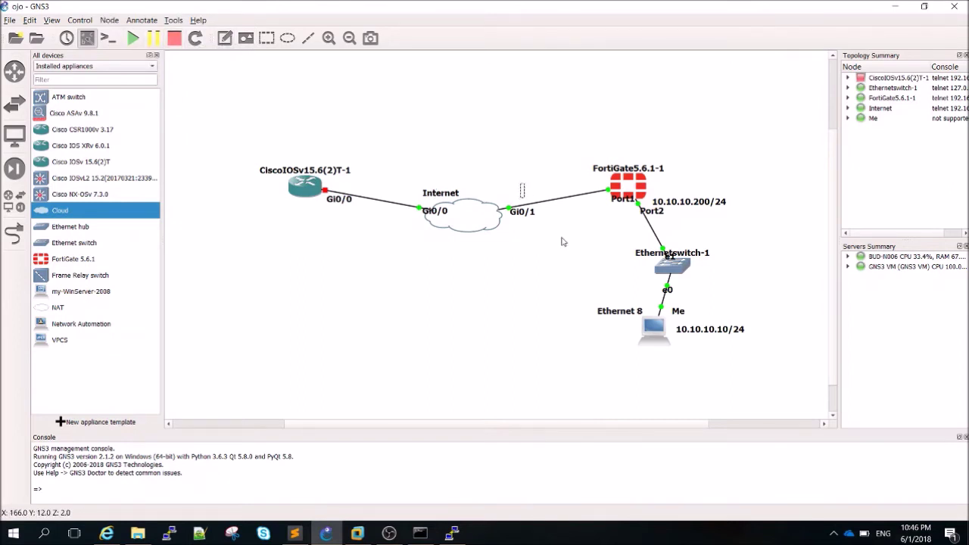
pyautogui.write('100.100.100.0/24')
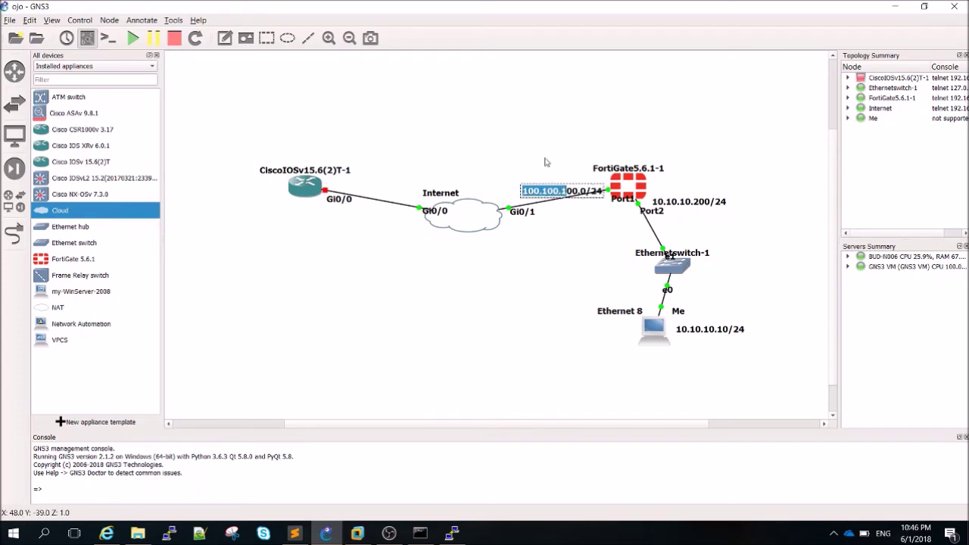
# Duplicate the subnet note into a '1' label at Gi0/1 and copy it beside FortiGate's Port1.
pyautogui.rightClick(539, 176)
pyautogui.click(564, 179)
pyautogui.moveTo(551, 190); pyautogui.dragTo(538, 238)
pyautogui.doubleClick(537, 238)
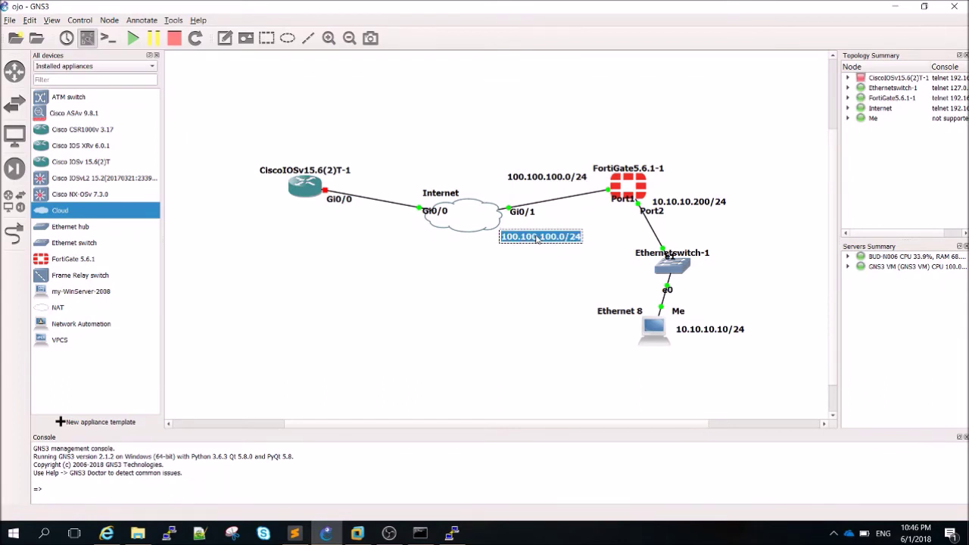
pyautogui.write('1')
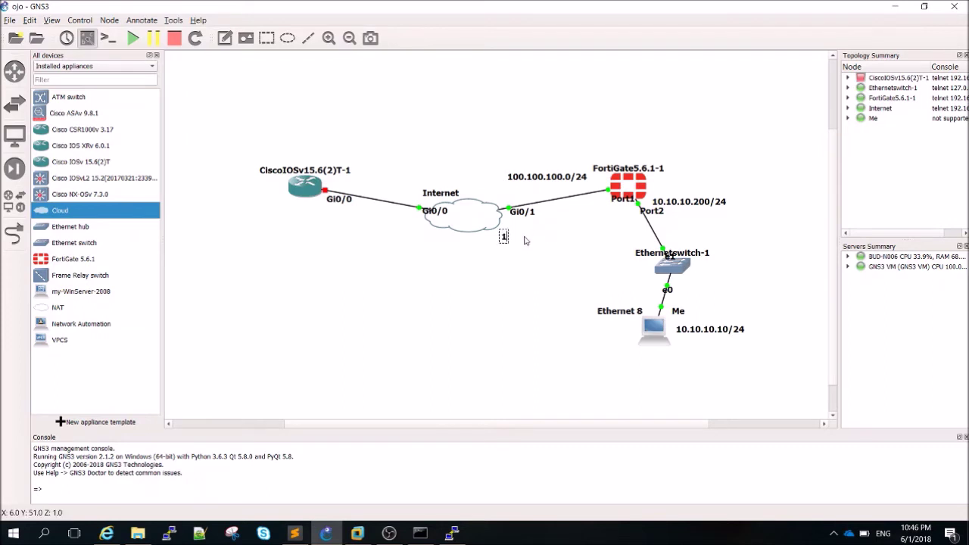
pyautogui.moveTo(510, 240); pyautogui.dragTo(509, 229)
pyautogui.rightClick(510, 227)
pyautogui.click(526, 232)
pyautogui.moveTo(522, 239); pyautogui.dragTo(603, 208)
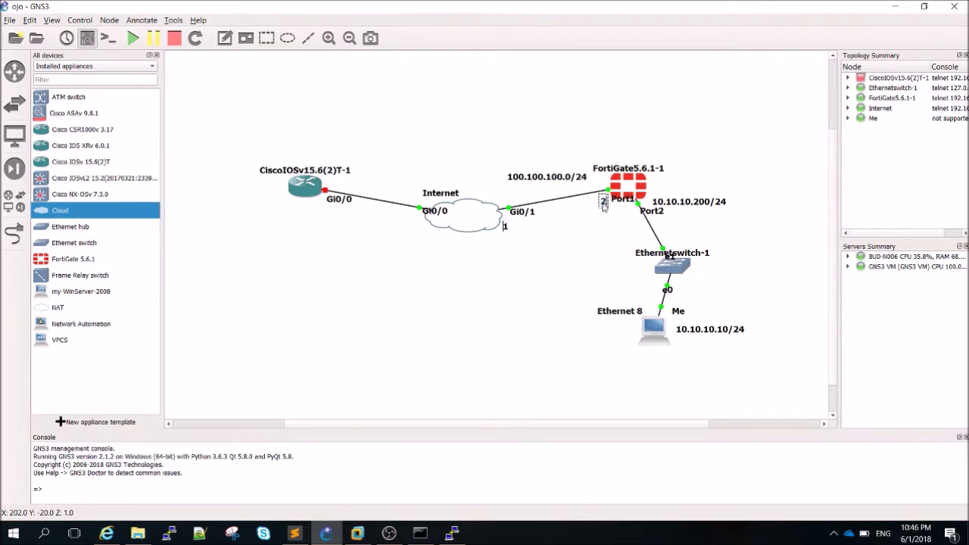
# Duplicate the subnet note above the Cisco router and change it to 80.80.80.0/24.
pyautogui.rightClick(552, 178)
pyautogui.click(557, 187)
pyautogui.moveTo(553, 195); pyautogui.dragTo(396, 172)
pyautogui.doubleClick(396, 171)
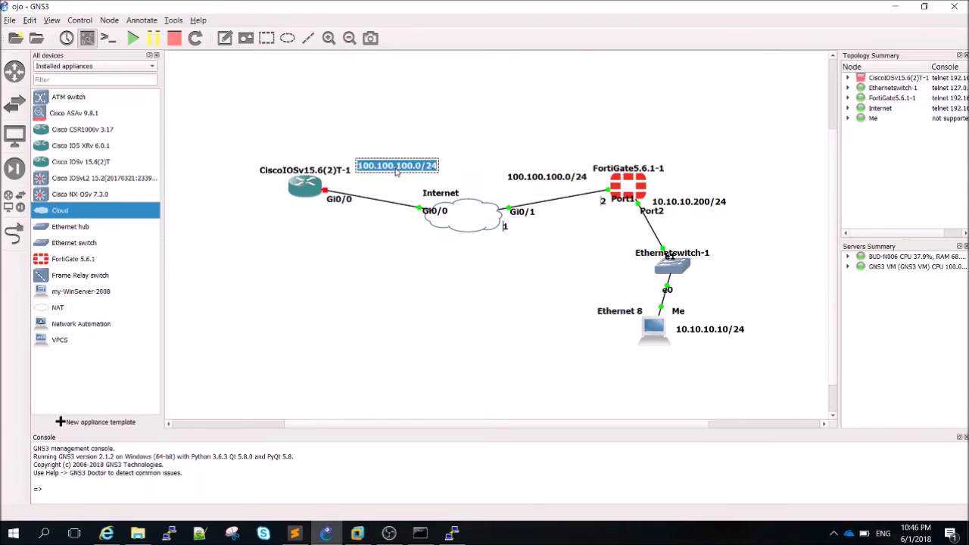
pyautogui.write('80.80.80.')
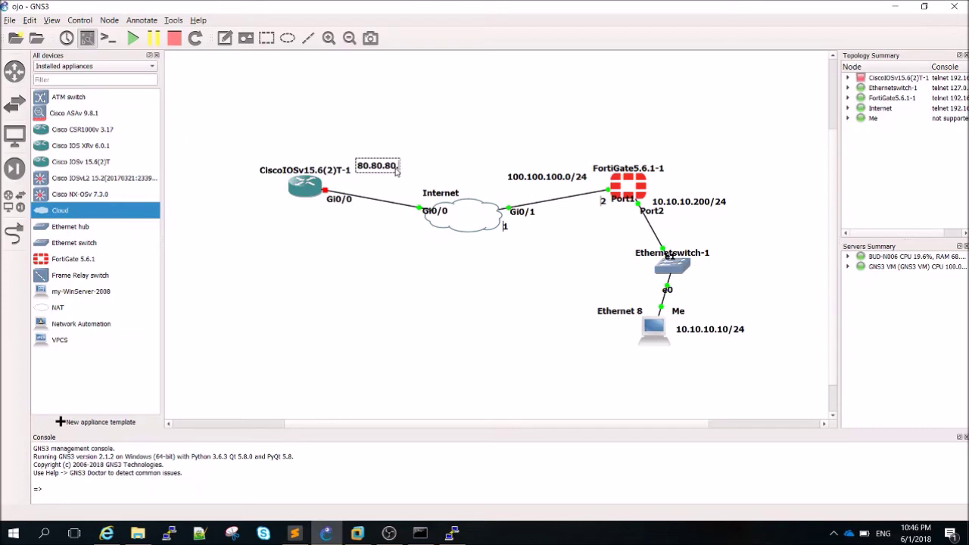
pyautogui.write('0/24')
pyautogui.click(399, 212)
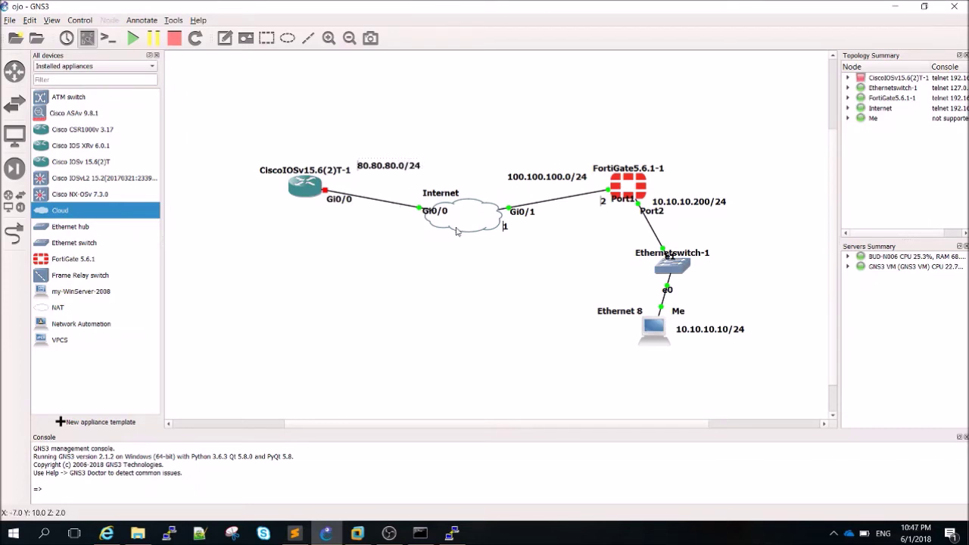
# Copy the '1' label under the cloud's Gi0/0 and a '2' label under the router's Gi0/0.
pyautogui.rightClick(505, 225)
pyautogui.click(517, 230)
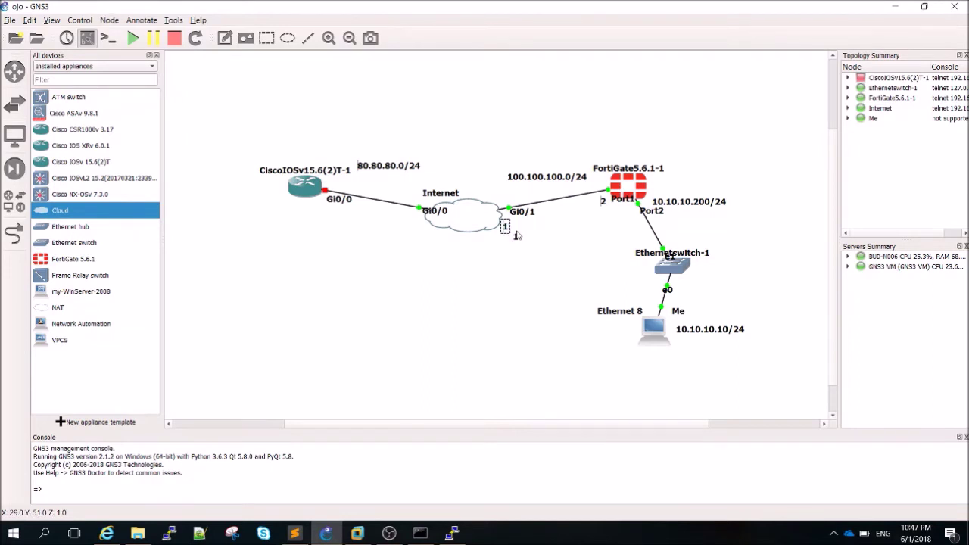
pyautogui.moveTo(505, 227); pyautogui.dragTo(425, 232)
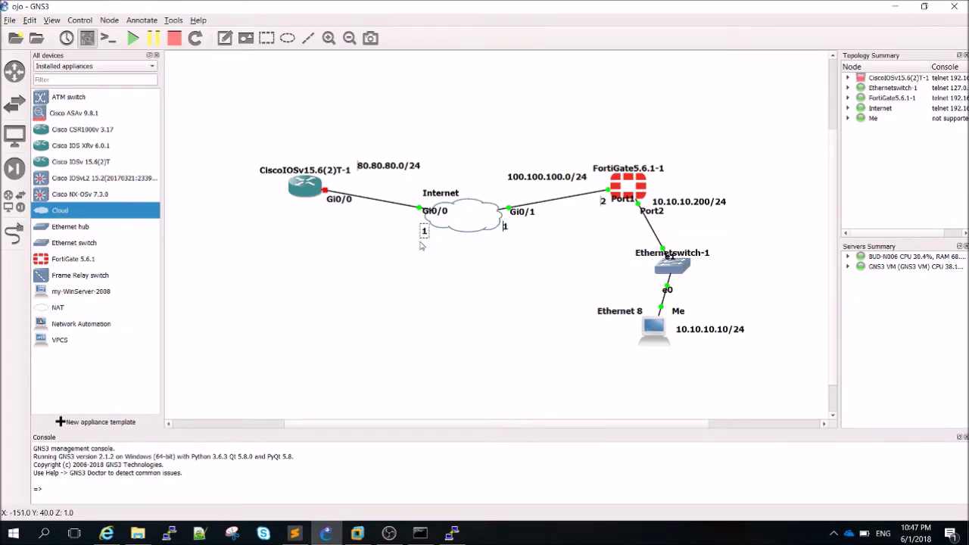
pyautogui.rightClick(425, 234)
pyautogui.click(439, 239)
pyautogui.moveTo(436, 243); pyautogui.dragTo(319, 212)
pyautogui.rightClick(317, 220)
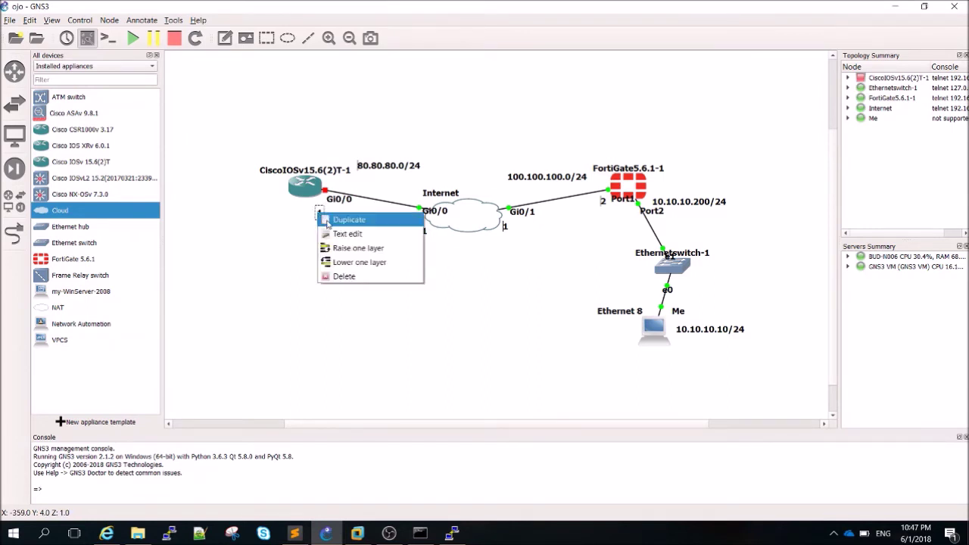
pyautogui.click(316, 221)
pyautogui.doubleClick(319, 214)
pyautogui.write('2')
pyautogui.click(327, 224)
# Open the Internet node's console, get a prompt, then minimize it.
pyautogui.rightClick(469, 222)
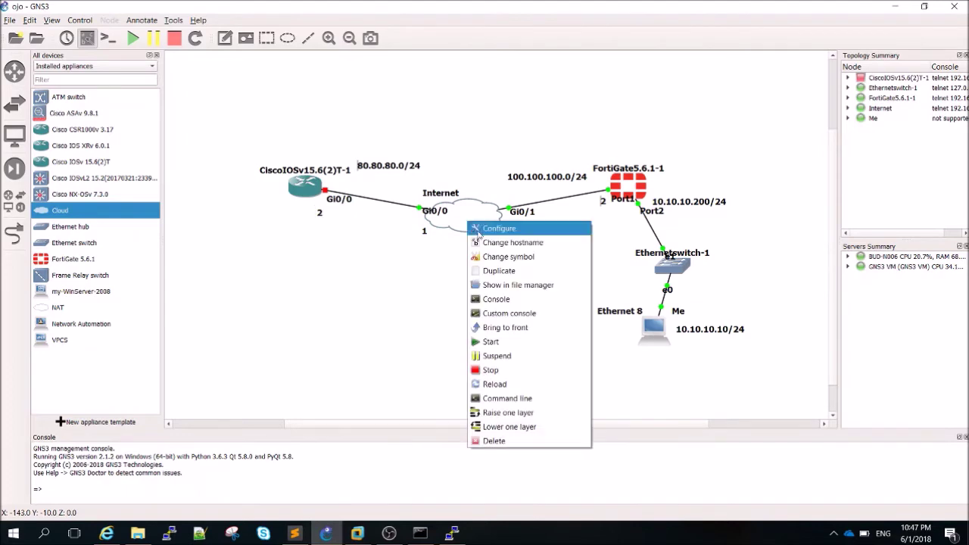
pyautogui.click(496, 299)
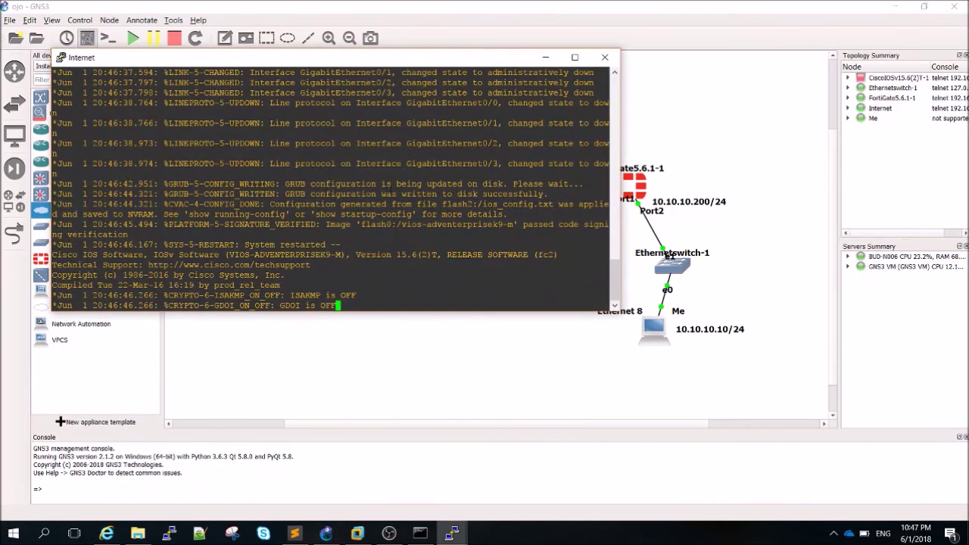
pyautogui.press('Return')
pyautogui.press('Return')
pyautogui.press('Return')
pyautogui.press('Return')
pyautogui.press('Return')
pyautogui.press('Return')
pyautogui.press('Return')
pyautogui.press('Return')
pyautogui.press('Return')
pyautogui.press('Return')
pyautogui.press('Return')
pyautogui.press('Return')
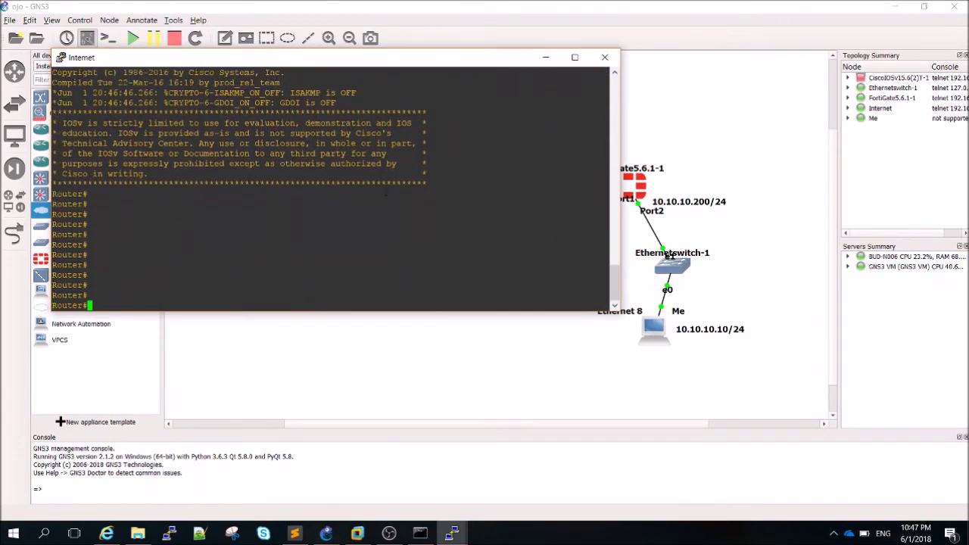
pyautogui.click(546, 57)
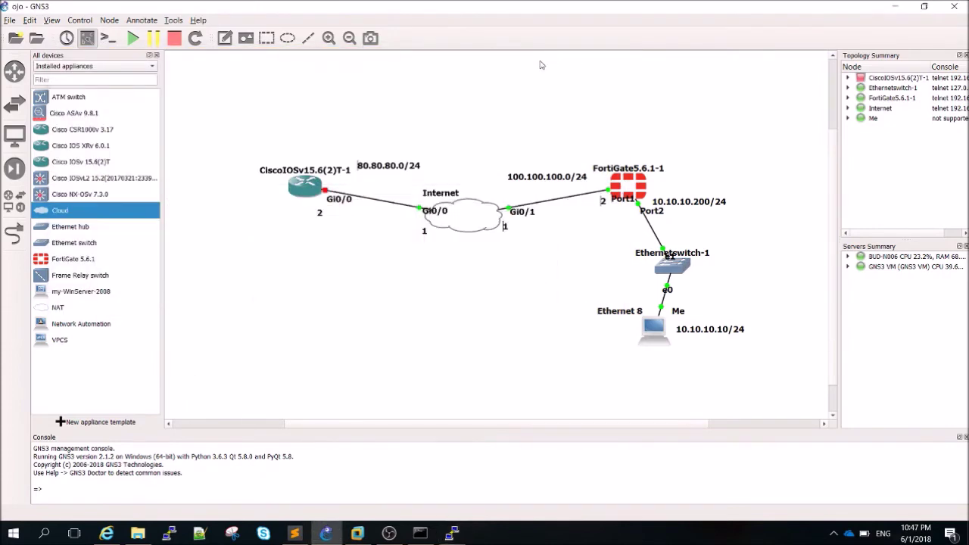
# Start the Cisco router and open its console.
pyautogui.rightClick(304, 189)
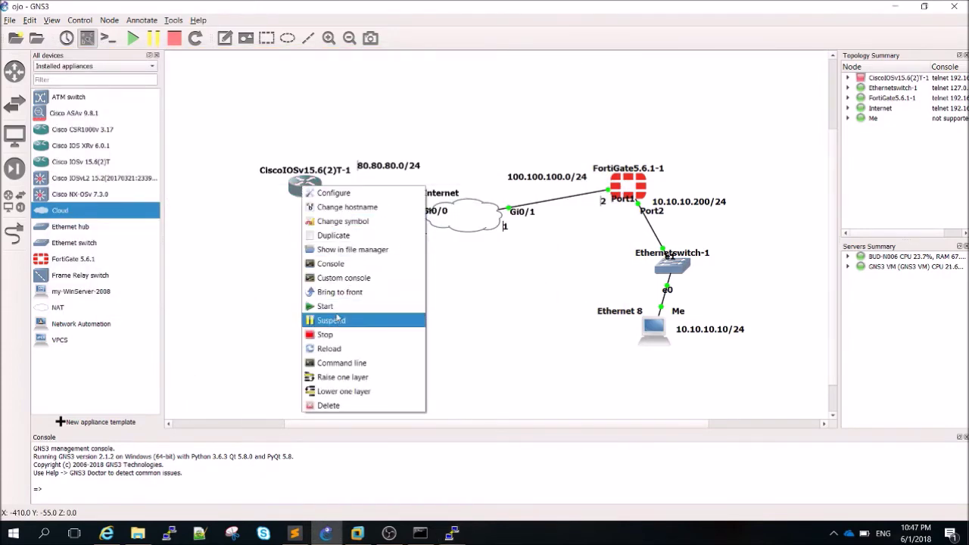
pyautogui.click(331, 320)
pyautogui.rightClick(305, 191)
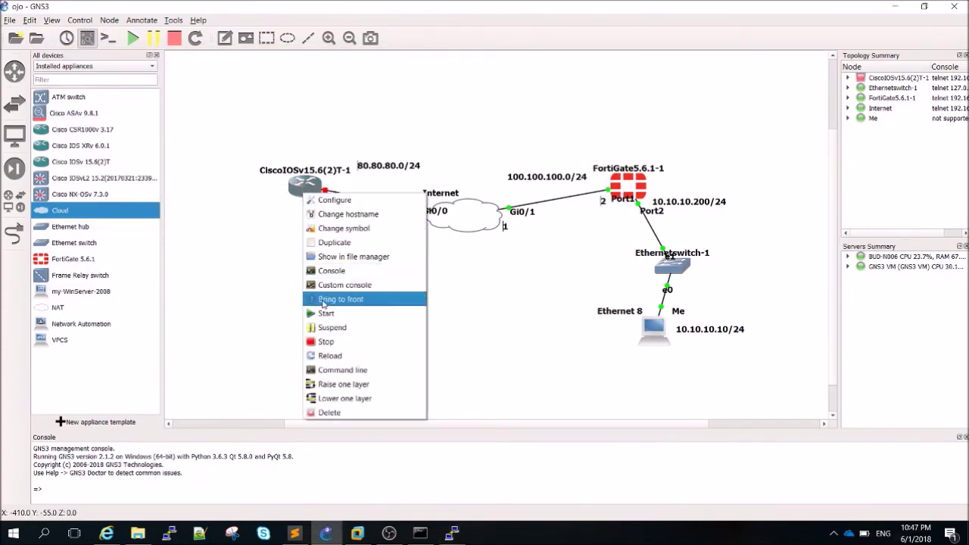
pyautogui.click(330, 312)
pyautogui.rightClick(305, 189)
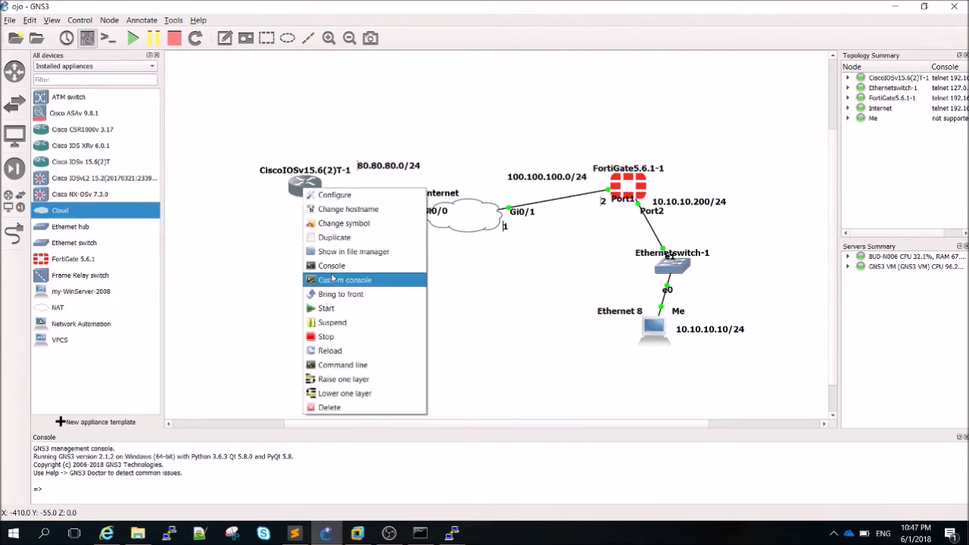
pyautogui.click(329, 269)
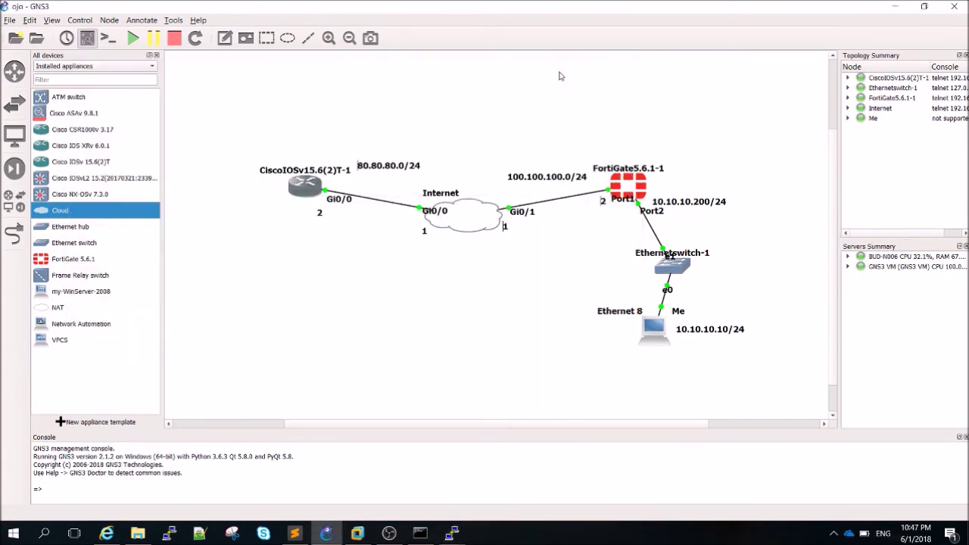
# Rename the Cisco router node to R1.
pyautogui.click(561, 73)
pyautogui.doubleClick(269, 173)
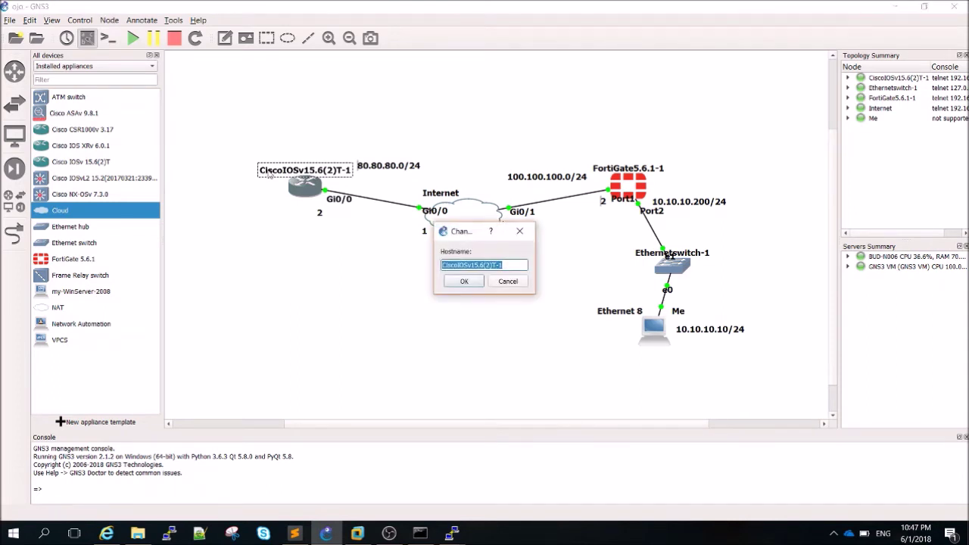
pyautogui.write('R1')
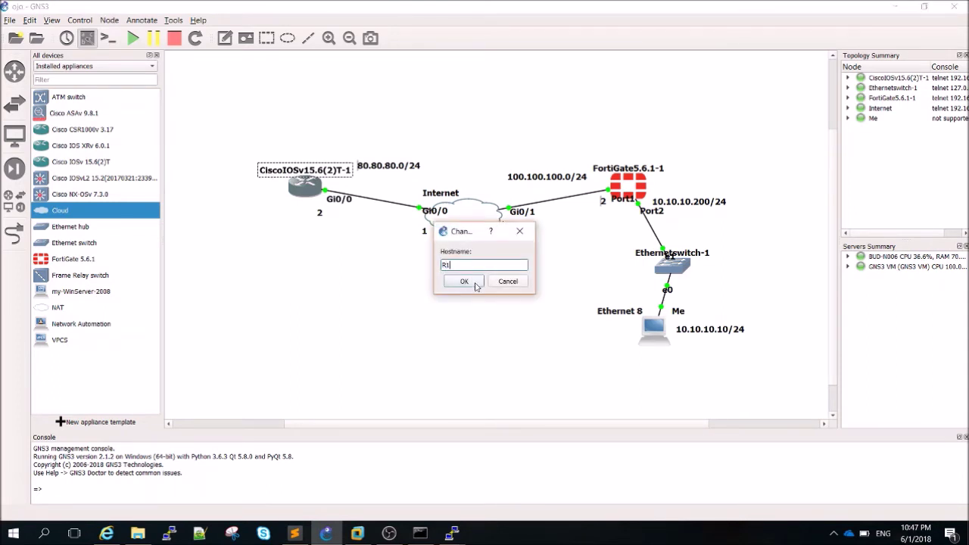
pyautogui.click(475, 284)
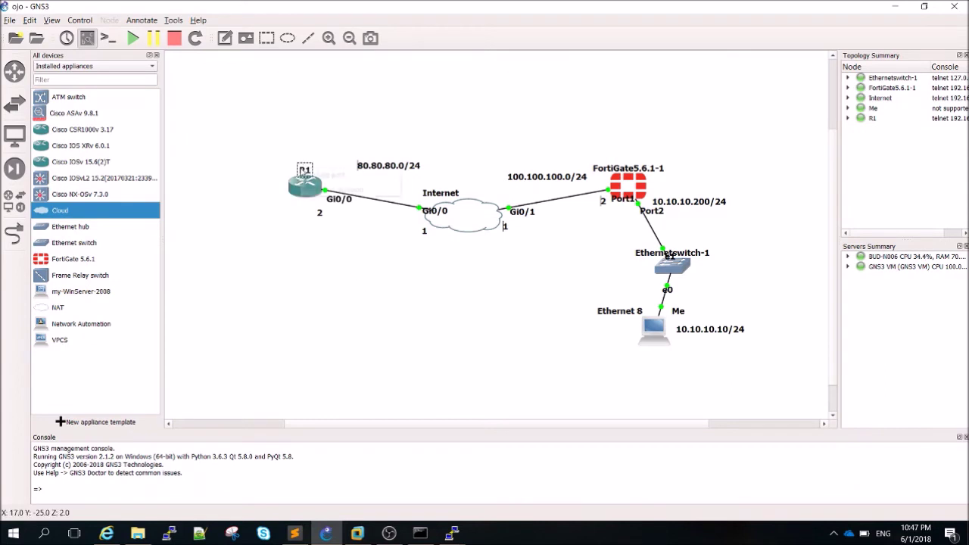
pyautogui.click(304, 154)
# Add a 'Lo 1 192.168.0.1/24' label to the left of R1 by copying the 80.80.80.0/24 note.
pyautogui.rightClick(373, 166)
pyautogui.click(402, 171)
pyautogui.moveTo(382, 177); pyautogui.dragTo(232, 168)
pyautogui.doubleClick(231, 169)
pyautogui.write('Lo 1')
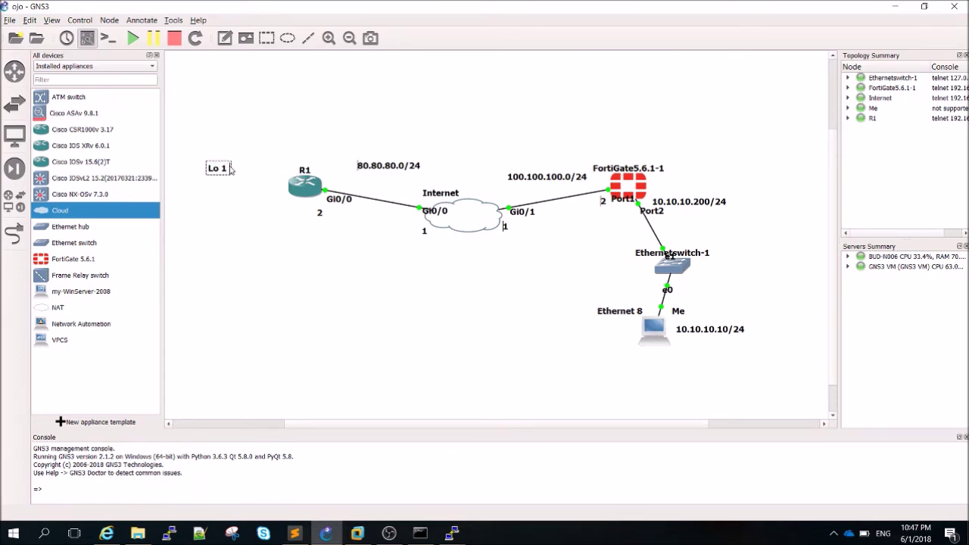
pyautogui.write(' 192.168.0.0/24')
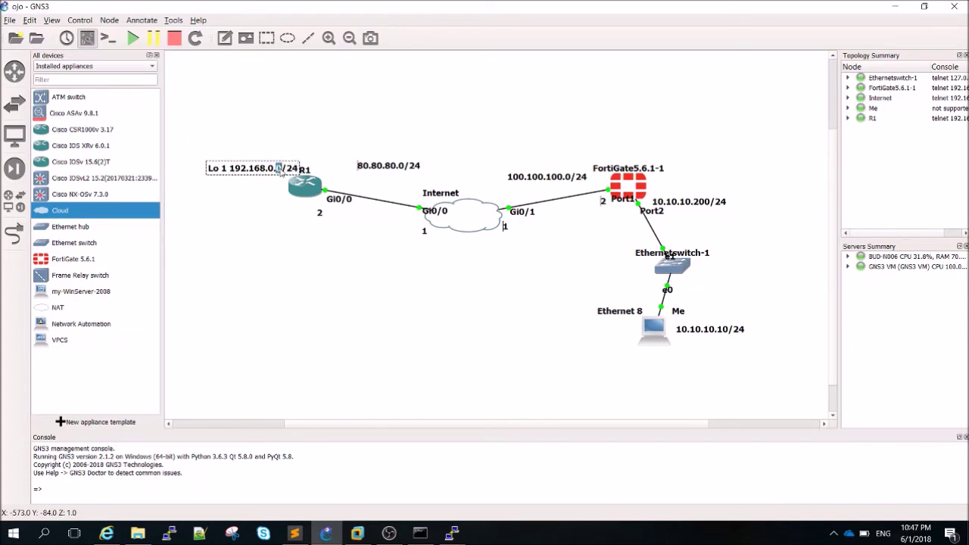
pyautogui.write('1')
pyautogui.click(285, 144)
pyautogui.moveTo(269, 163); pyautogui.dragTo(247, 164)
# Hide the device list and switch to the FortiGate interfaces page in the browser.
pyautogui.click(289, 272)
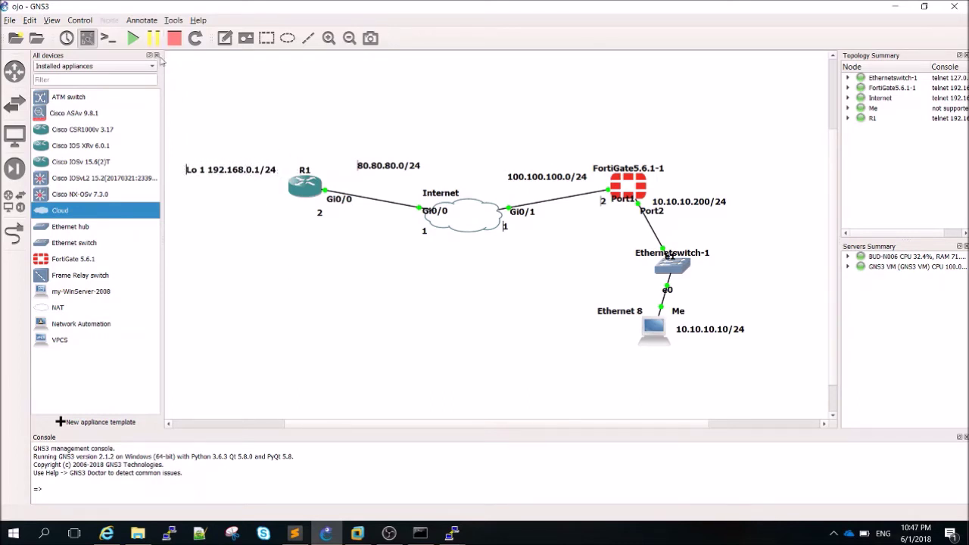
pyautogui.click(157, 56)
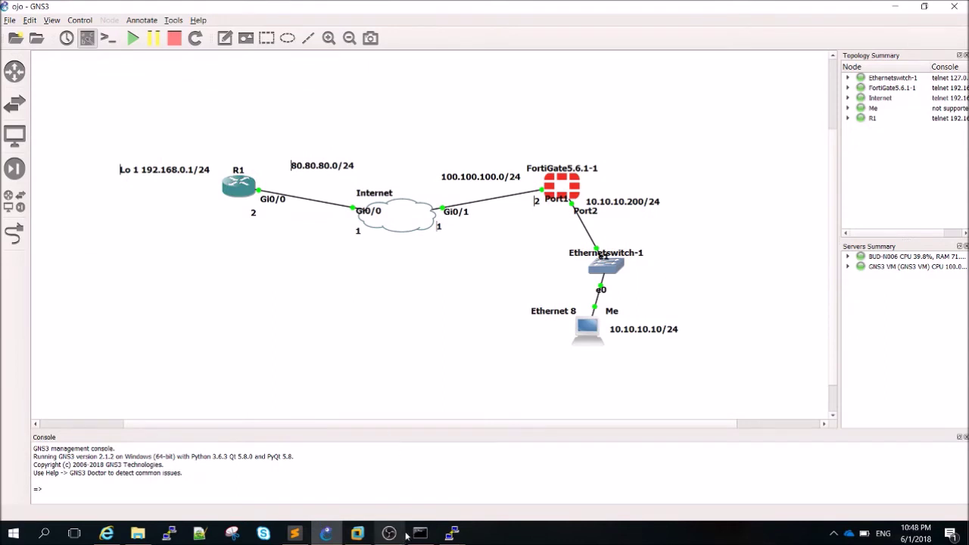
pyautogui.click(107, 533)
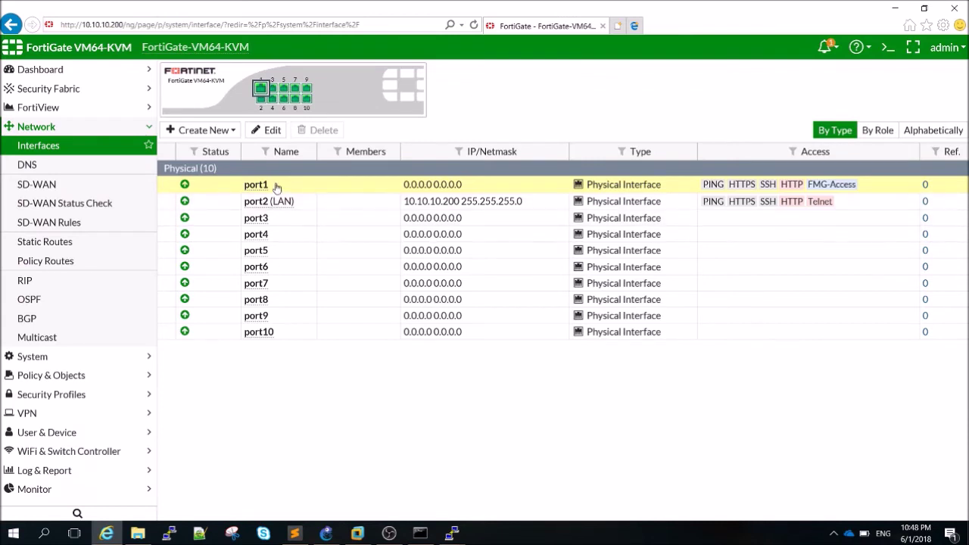
# Edit port1, giving it alias WAN and IP address 100.100.100.2.
pyautogui.click(267, 130)
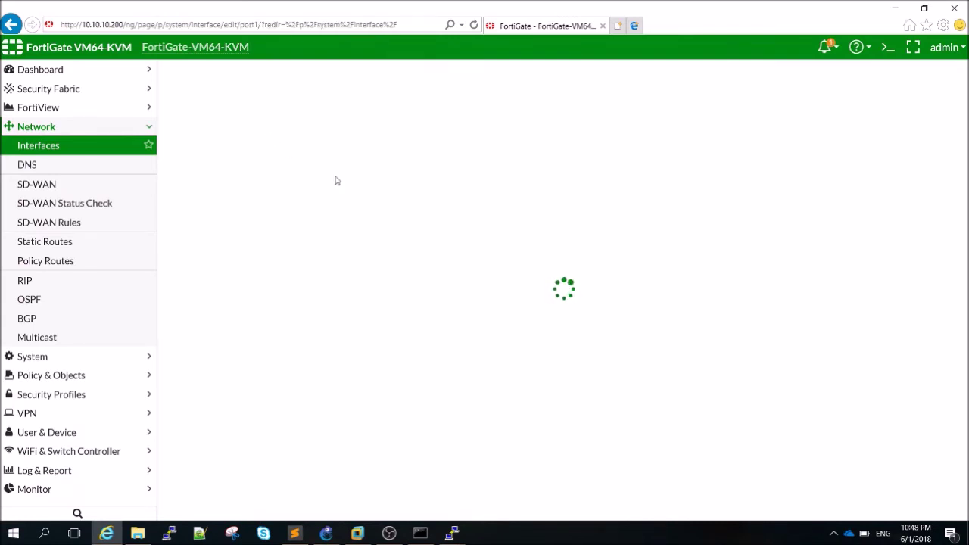
pyautogui.click(296, 117)
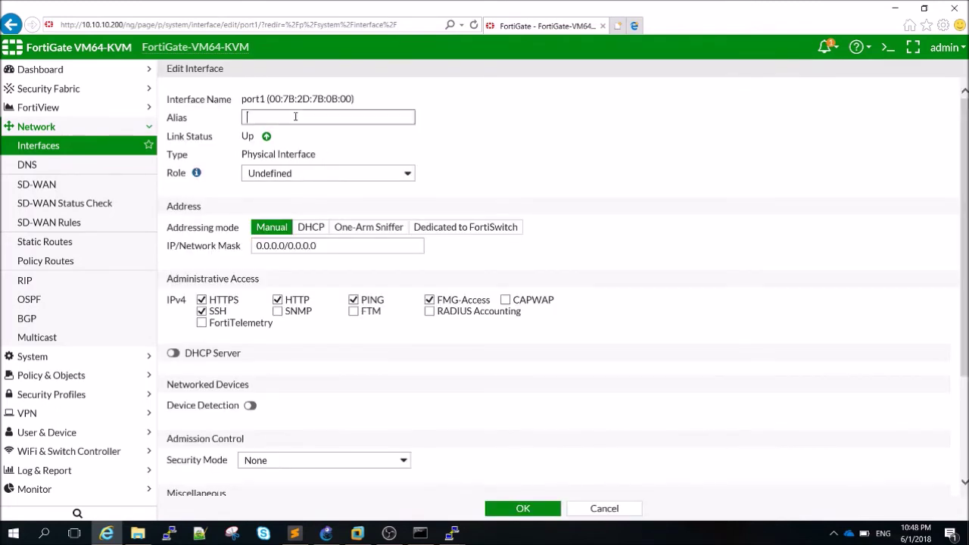
pyautogui.write('WAN')
pyautogui.moveTo(284, 247); pyautogui.dragTo(240, 247)
pyautogui.write('100.100.100')
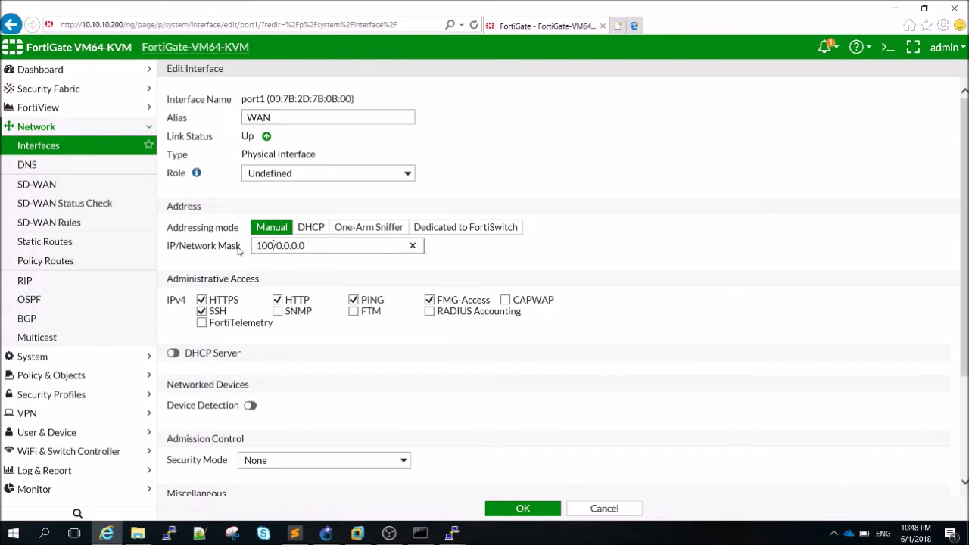
pyautogui.write('.2')
pyautogui.click(326, 533)
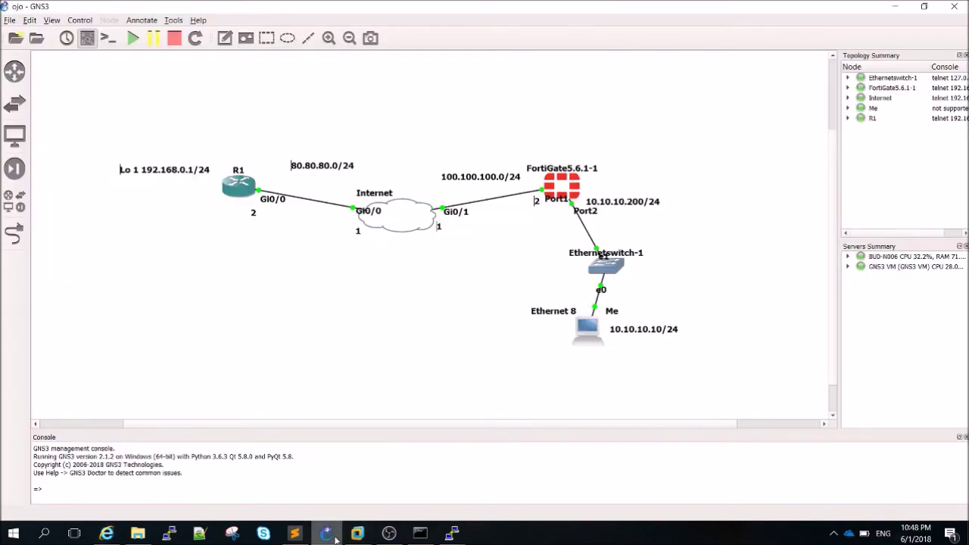
pyautogui.click(327, 534)
# Set port1's netmask to 255.255.255.0, save it, and return to GNS3.
pyautogui.moveTo(349, 245); pyautogui.dragTo(325, 245)
pyautogui.press('BackSpace')
pyautogui.write('255.255.255.0')
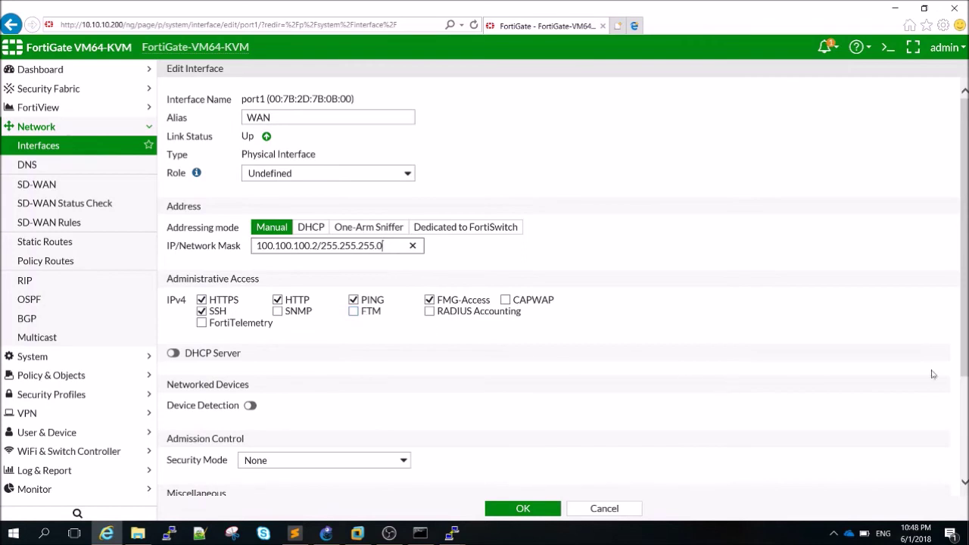
pyautogui.scroll(-1, 571, 475)
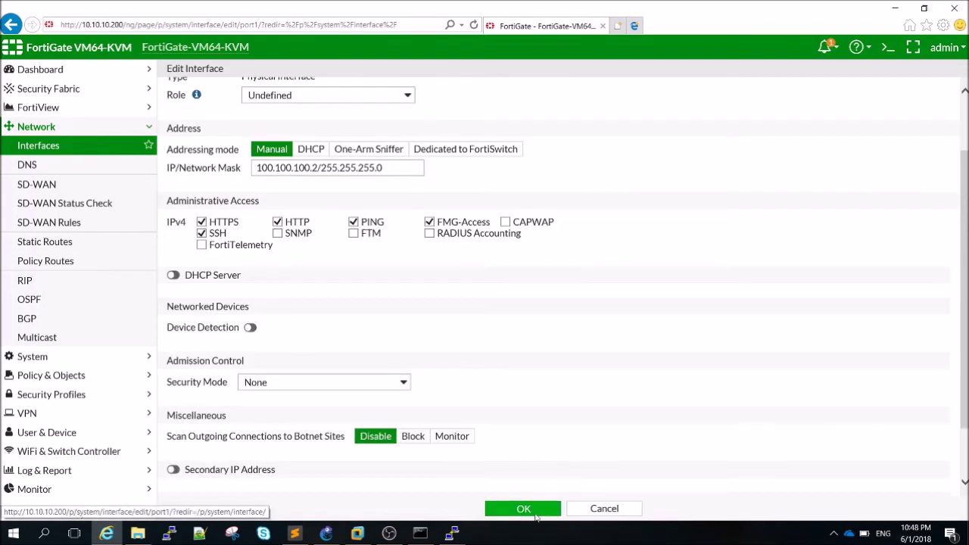
pyautogui.click(534, 513)
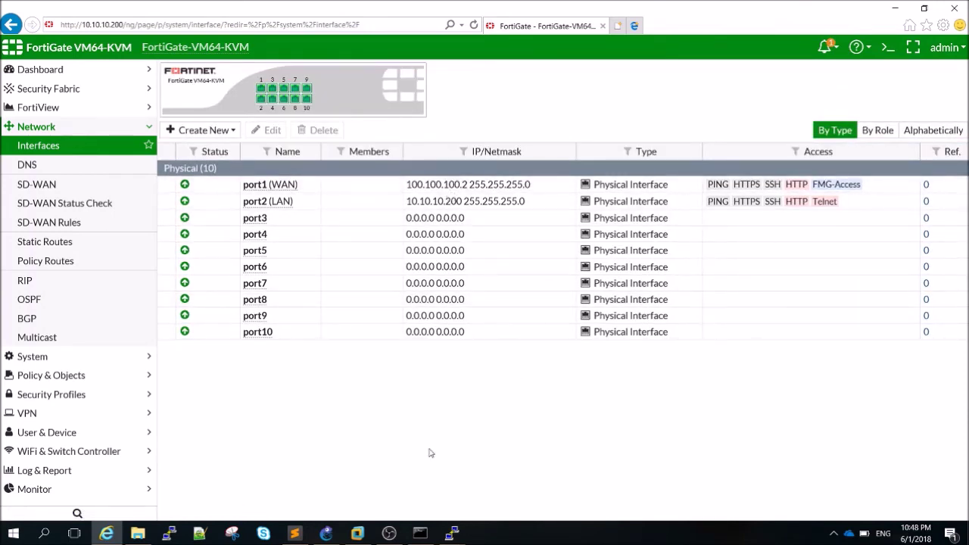
pyautogui.click(325, 534)
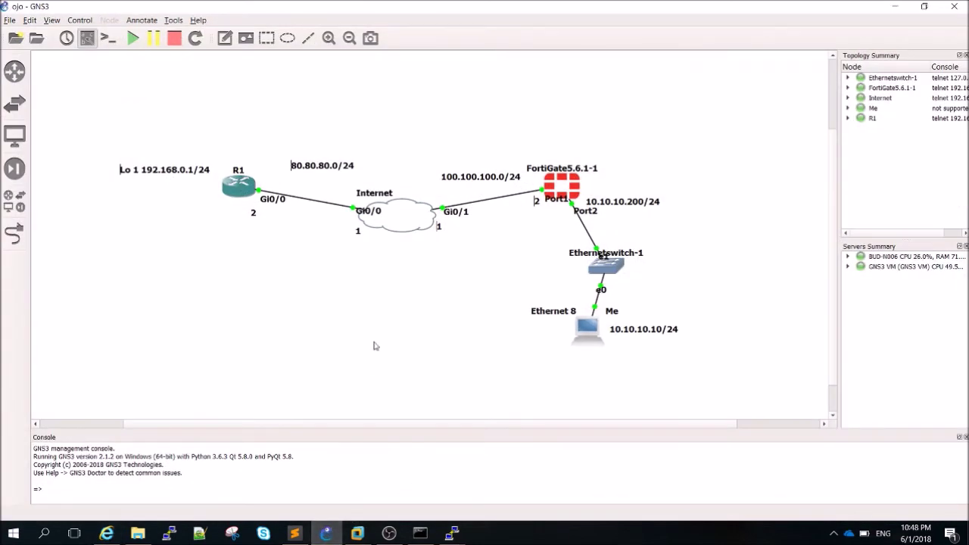
# Bring up the Internet router console and set its hostname to Internet.
pyautogui.click(452, 534)
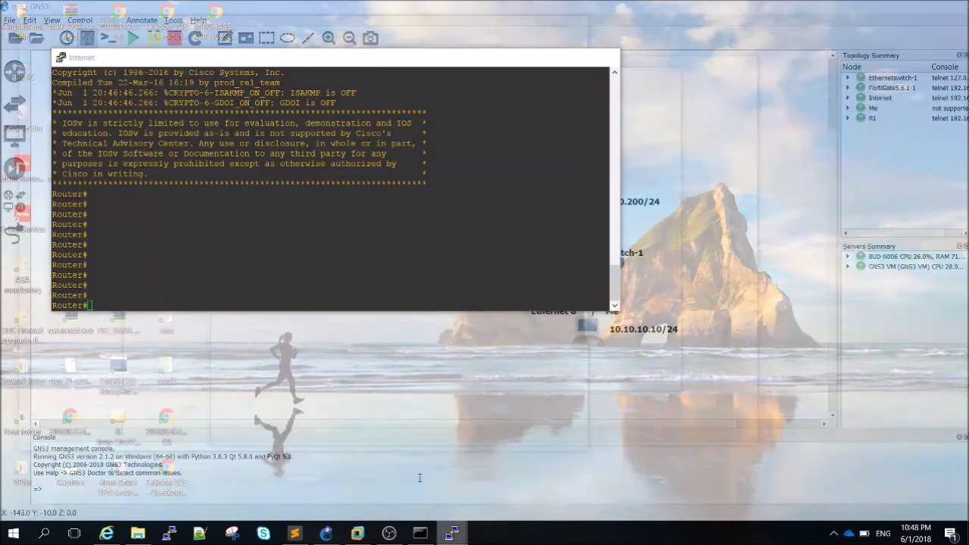
pyautogui.click(413, 477)
pyautogui.moveTo(372, 65); pyautogui.dragTo(847, 129)
pyautogui.write('conf t')
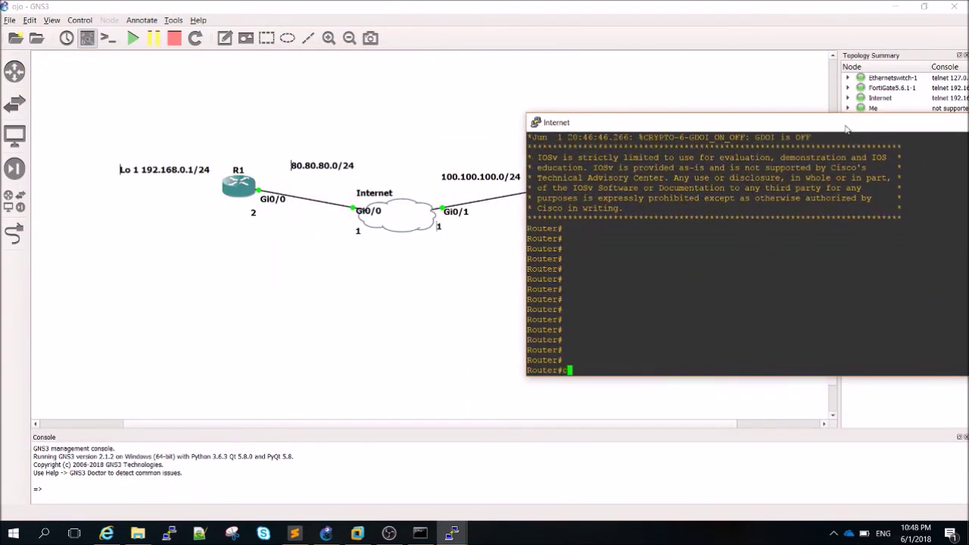
pyautogui.press('Return')
pyautogui.write('hos')
pyautogui.press('Tab')
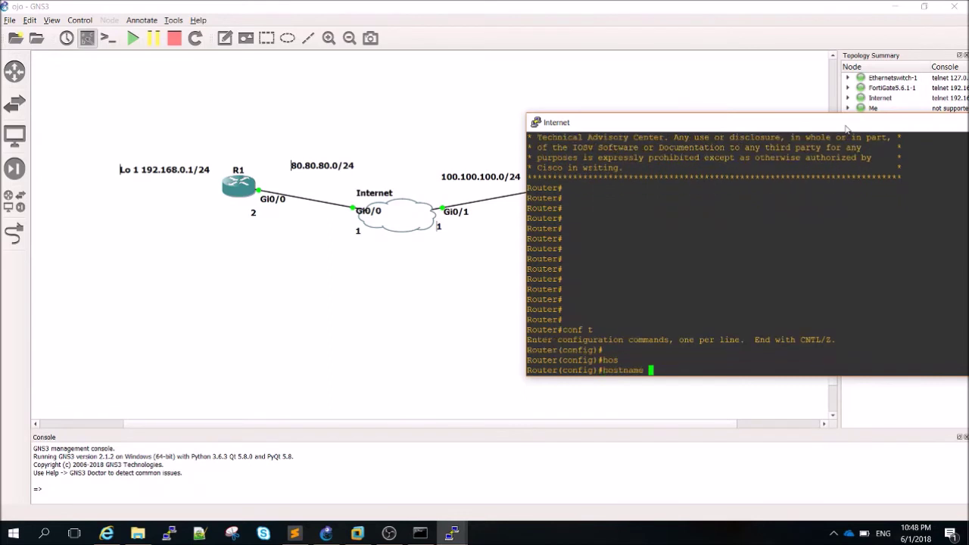
pyautogui.write('Internet')
pyautogui.press('Return')
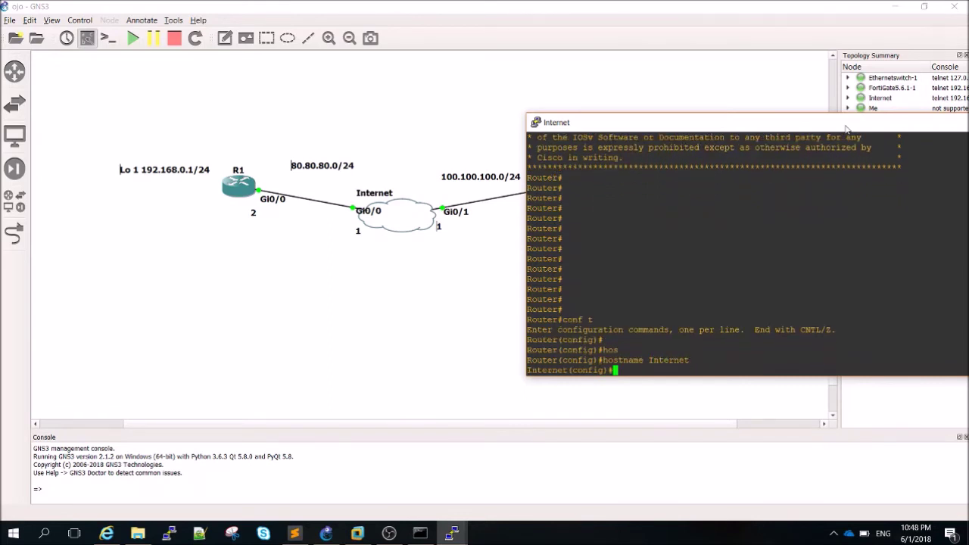
# Address Gi0/1 as 100.100.100.1 255.255.255.0 and enable it with no shutdown.
pyautogui.write('int gig 0/1')
pyautogui.press('Return')
pyautogui.write('ip add')
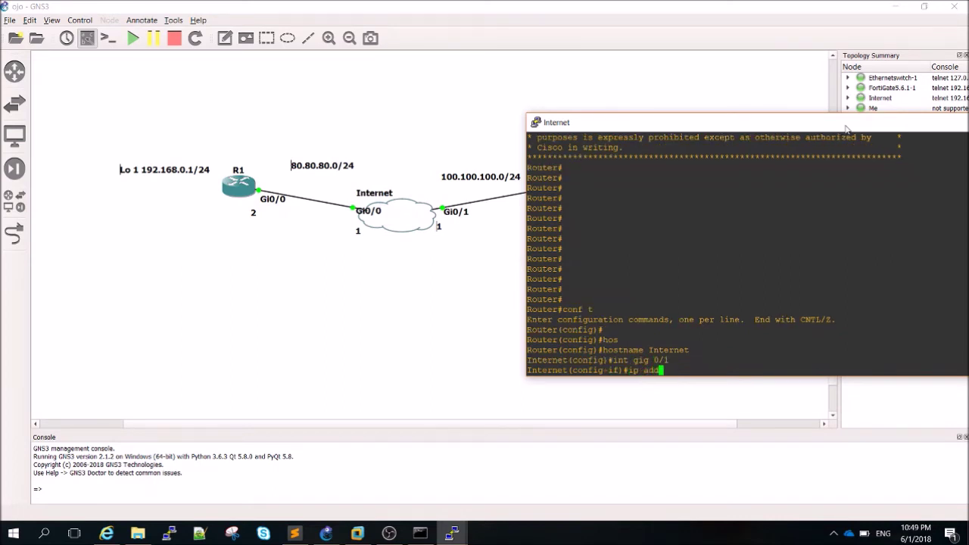
pyautogui.press('Tab')
pyautogui.write('100.1')
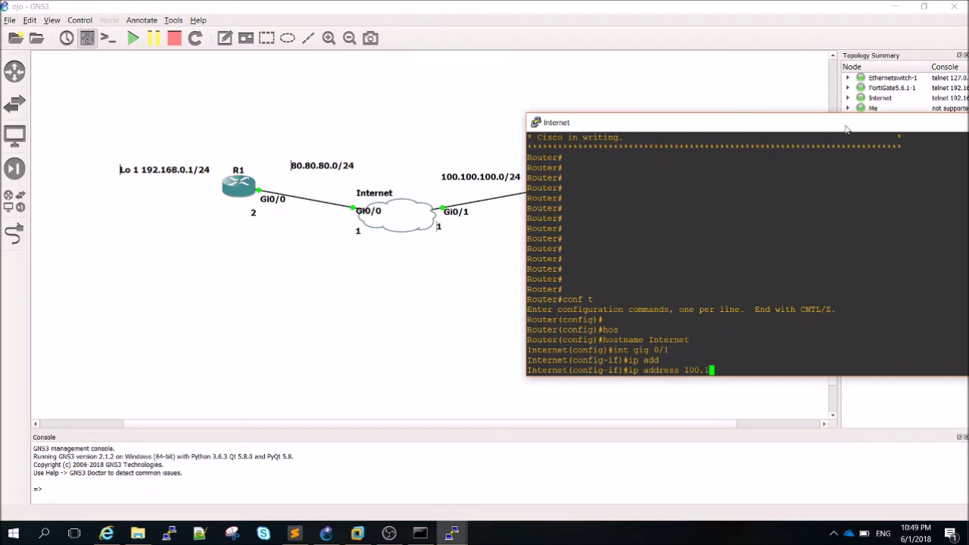
pyautogui.write('00.100.1 255.255.255.0')
pyautogui.press('Return')
pyautogui.write('nos h')
pyautogui.press('Return')
pyautogui.write('no sh')
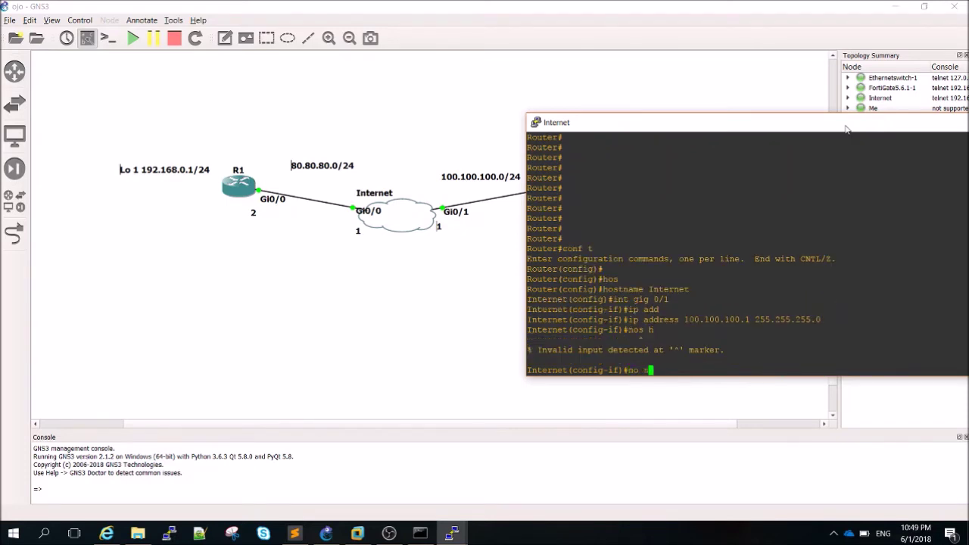
pyautogui.press('Return')
pyautogui.hotkey('ctrl', 'z')
pyautogui.press('Return')
pyautogui.press('Return')
pyautogui.press('Return')
# Ping the FortiGate WAN at 100.100.100.2 twice.
pyautogui.write('ping ')
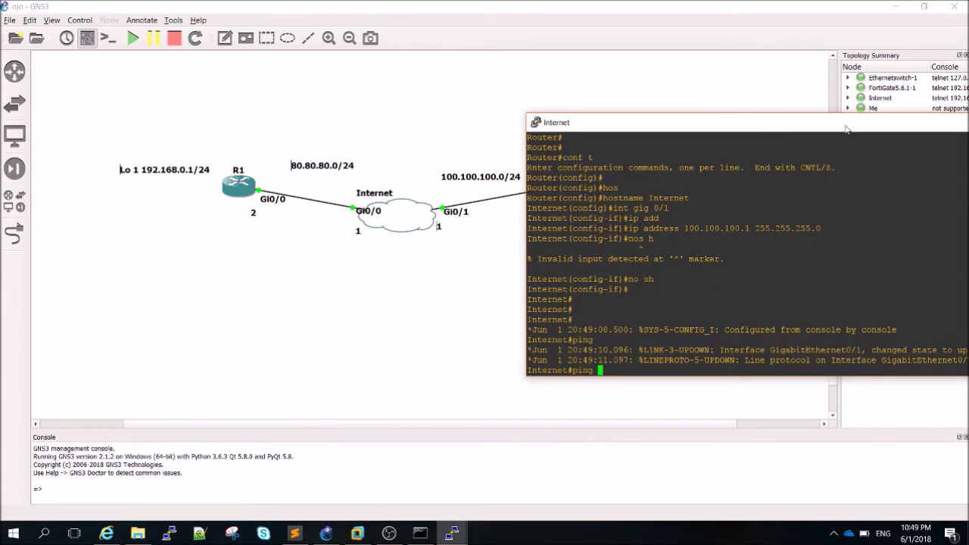
pyautogui.write('100.100.100.2')
pyautogui.press('Return')
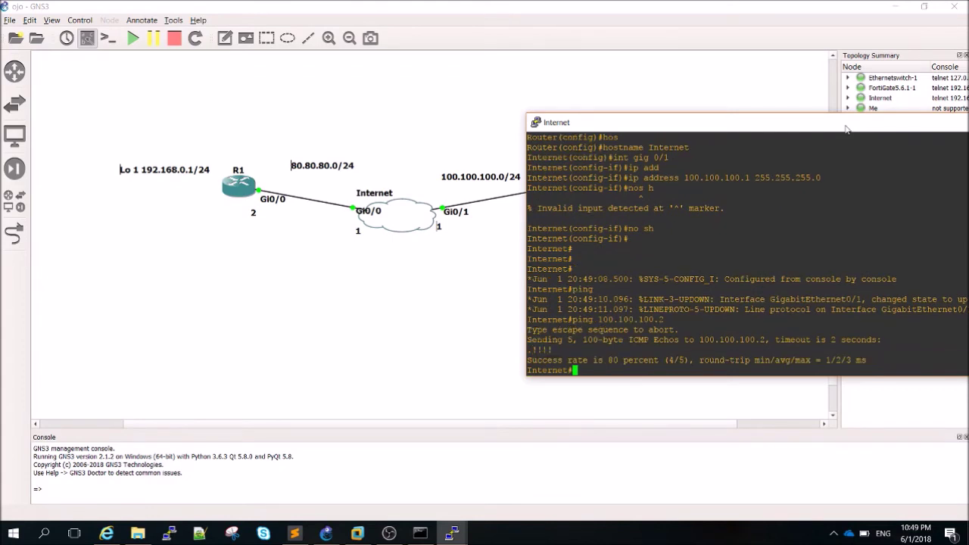
pyautogui.press('Up')
pyautogui.press('Return')
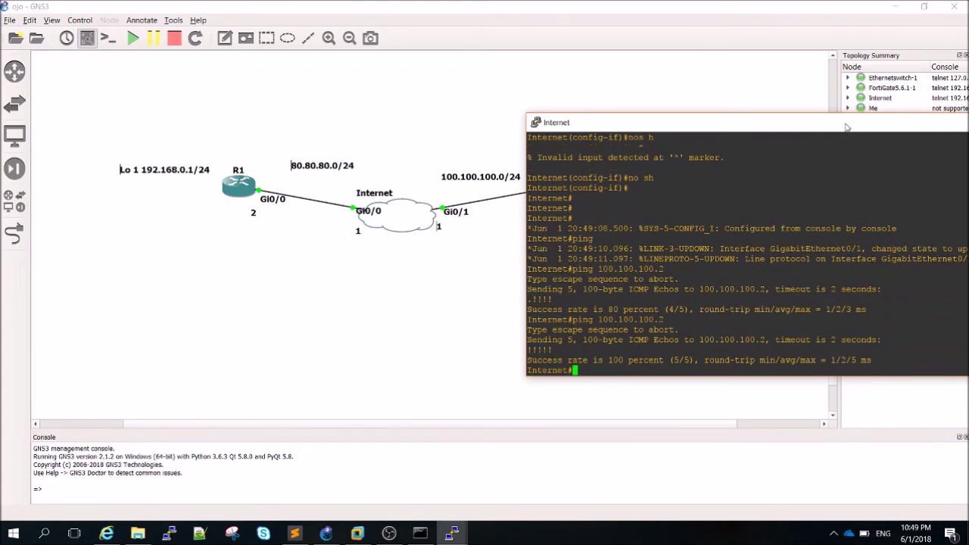
# Enter interface configuration for the Internet router's GigabitEthernet0/0.
pyautogui.moveTo(827, 128); pyautogui.dragTo(788, 97)
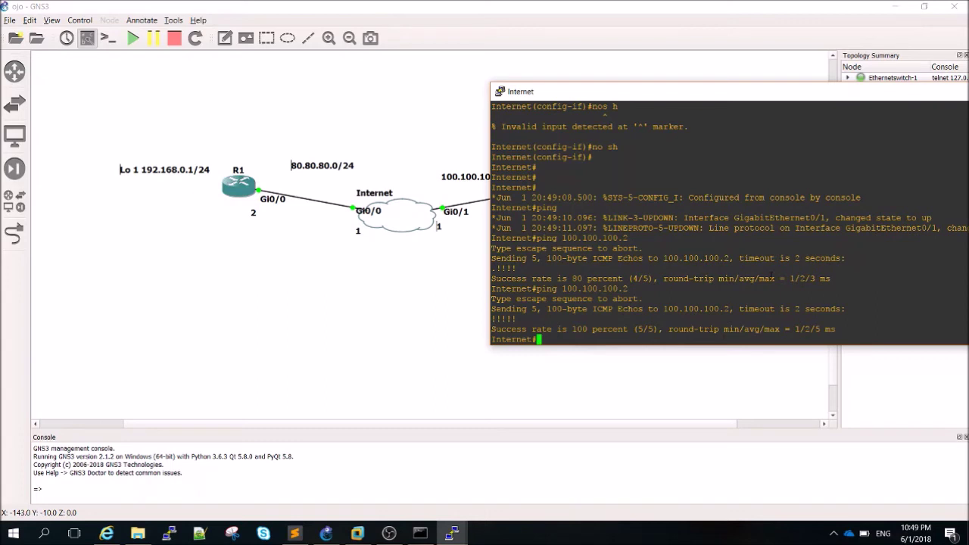
pyautogui.write('conf t')
pyautogui.press('Return')
pyautogui.press('Return')
pyautogui.write('int ')
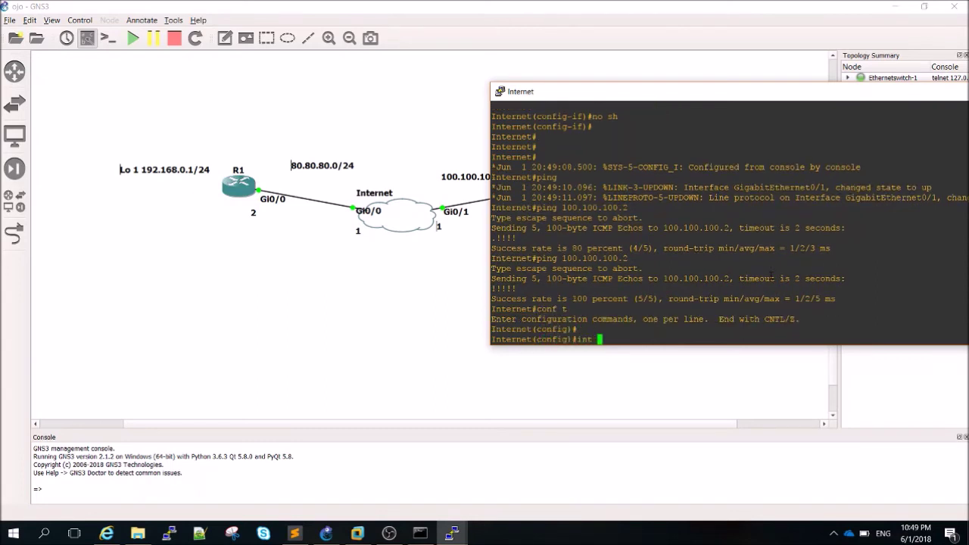
pyautogui.write('gi')
pyautogui.press('Tab')
pyautogui.write('0/0')
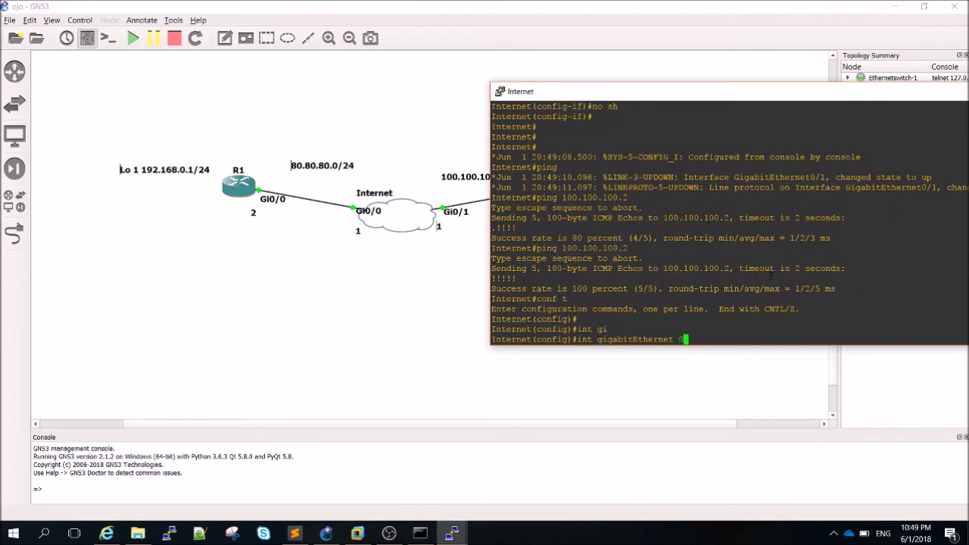
pyautogui.press('Return')
# Assign 80.80.80.1 255.255.255.0 to Gi0/0, bring it up, and leave configuration mode.
pyautogui.write('ip add')
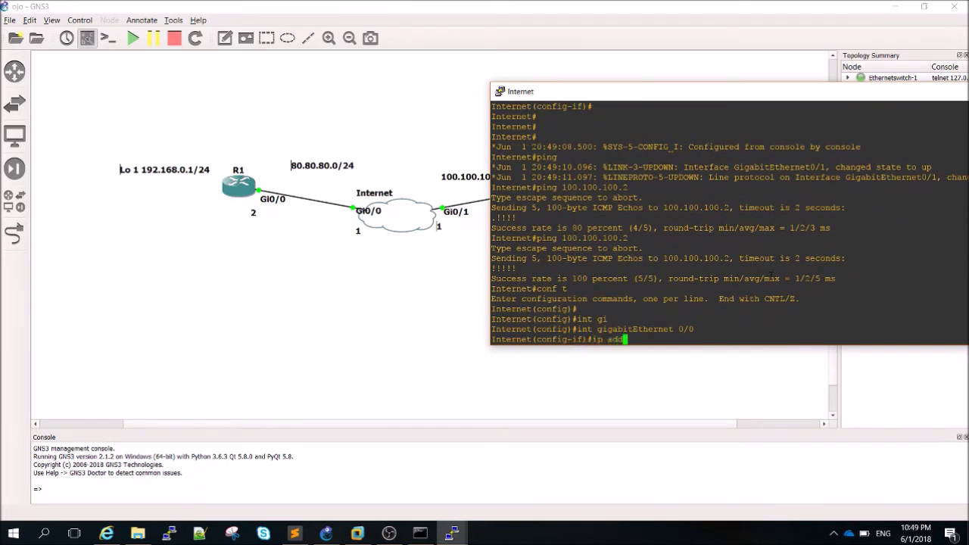
pyautogui.press('Tab')
pyautogui.write('80.')
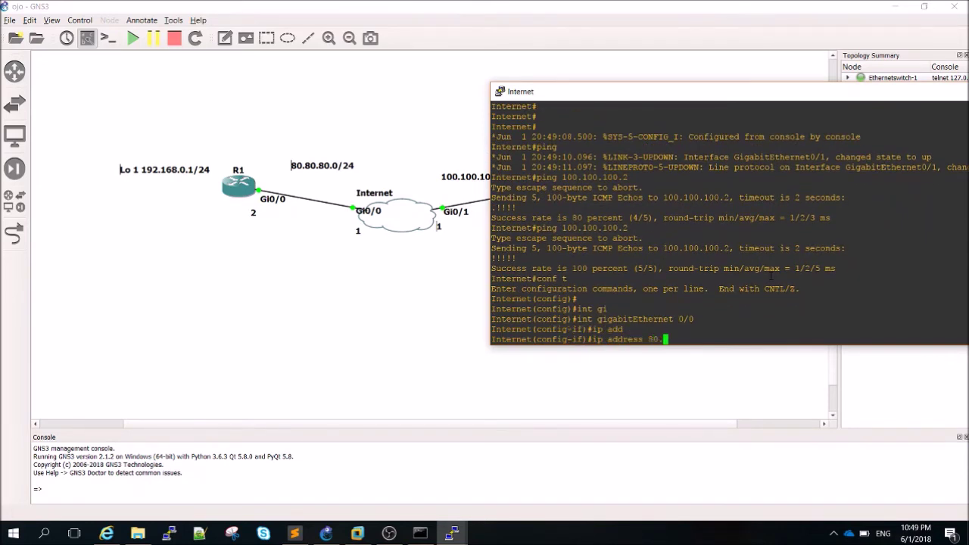
pyautogui.write('80.80.1 255.255.255.0')
pyautogui.press('Return')
pyautogui.write('no sh')
pyautogui.press('Return')
pyautogui.hotkey('ctrl', 'z')
pyautogui.press('Return')
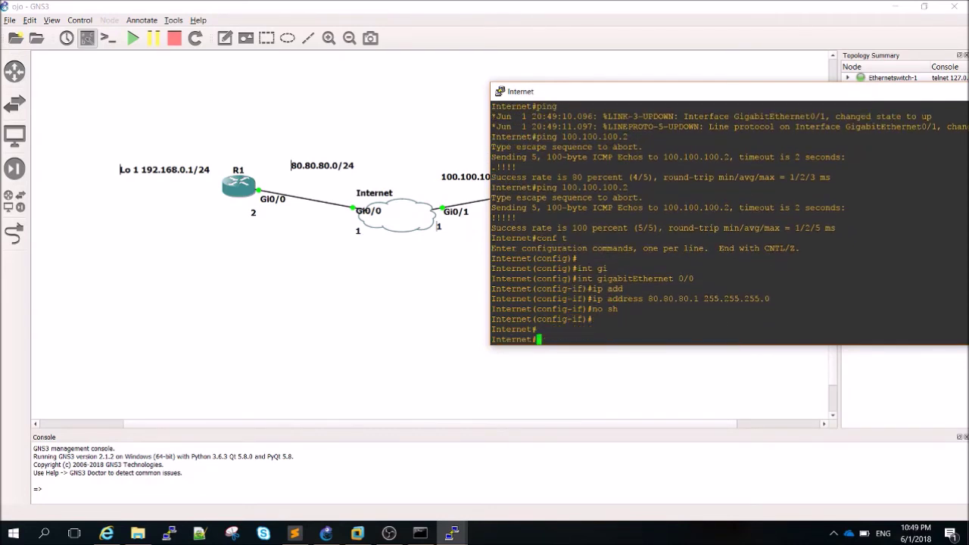
pyautogui.click(452, 533)
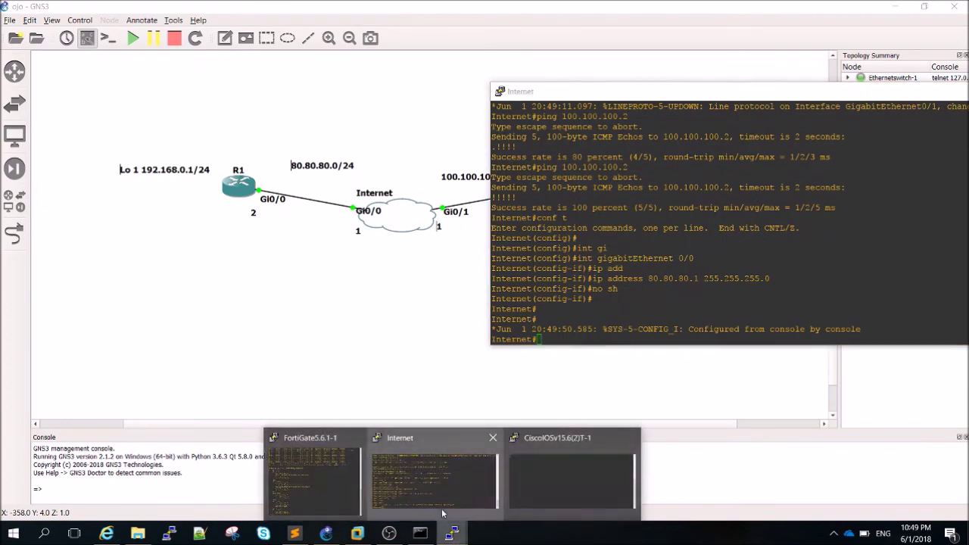
# Minimize the FortiGate console and bring the Cisco router console to the front.
pyautogui.click(329, 475)
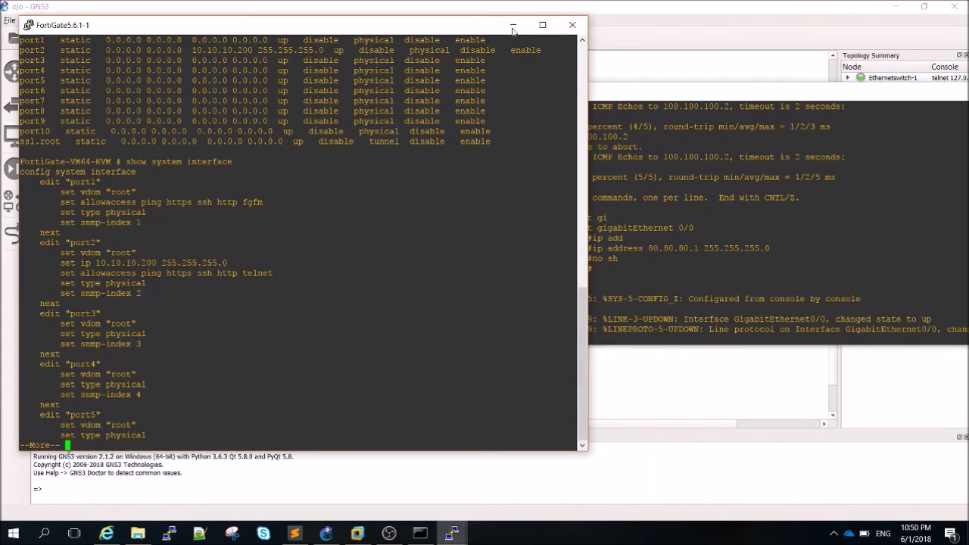
pyautogui.click(512, 25)
pyautogui.click(452, 533)
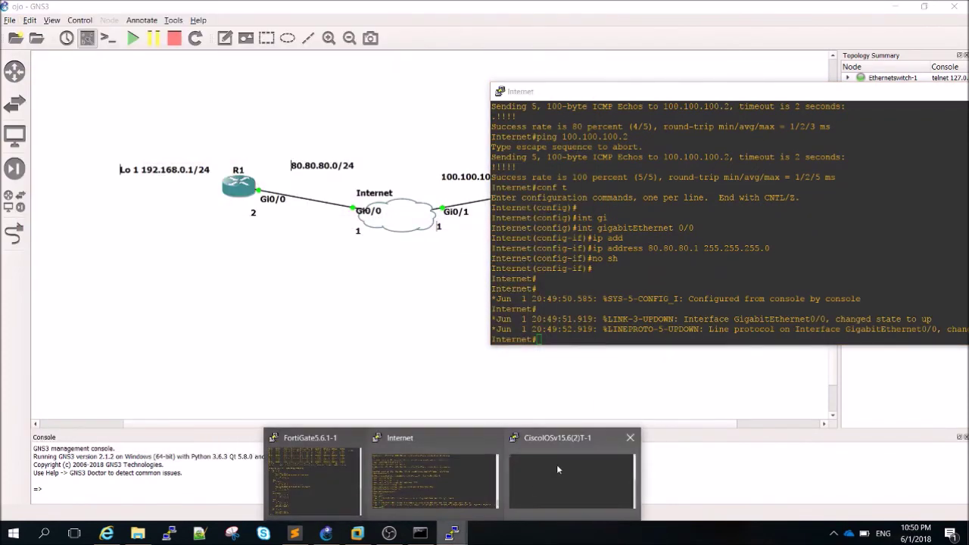
pyautogui.click(551, 467)
pyautogui.press('Return')
pyautogui.press('Return')
pyautogui.press('Return')
pyautogui.press('Return')
pyautogui.press('Return')
pyautogui.press('Return')
pyautogui.press('Return')
pyautogui.press('Return')
pyautogui.press('Return')
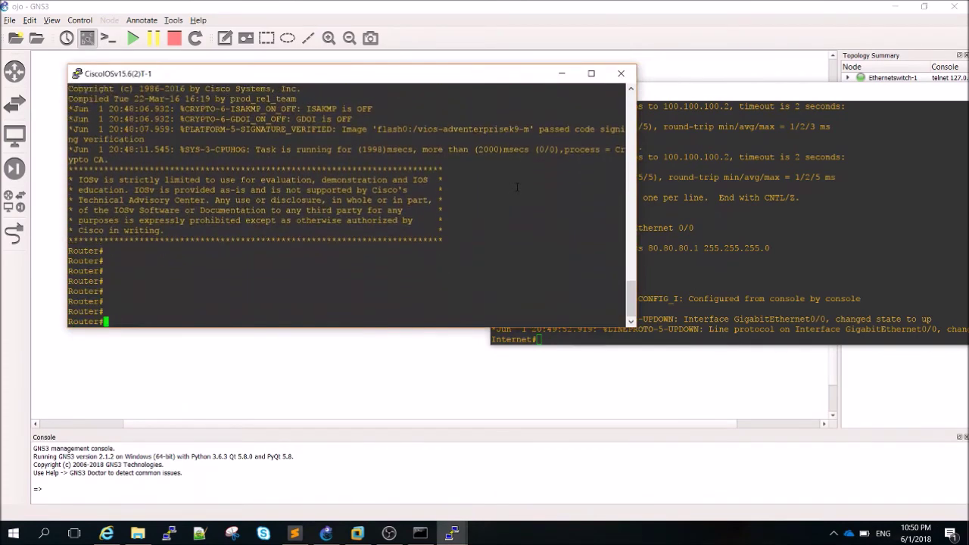
pyautogui.moveTo(416, 87); pyautogui.dragTo(861, 112)
# Set the Cisco router's hostname to R1.
pyautogui.write('conf t')
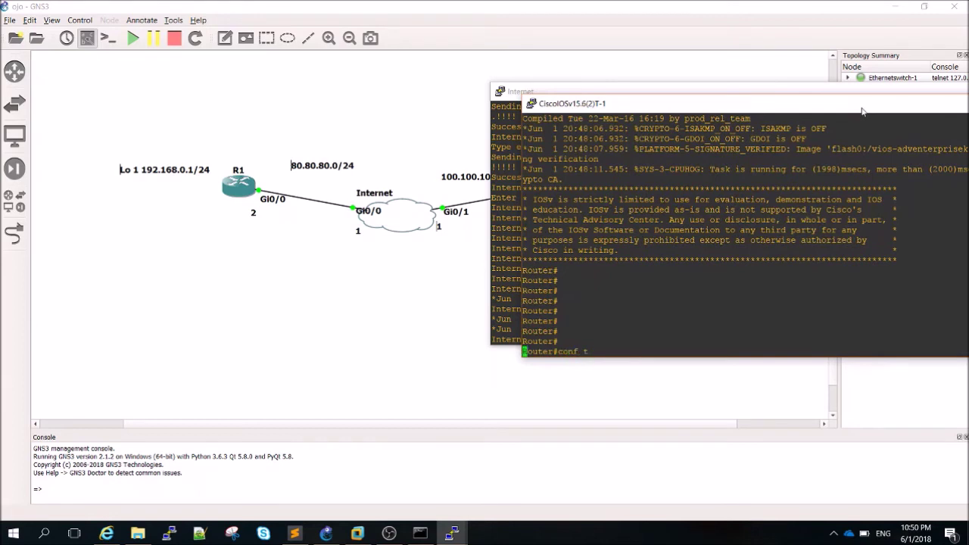
pyautogui.press('Return')
pyautogui.write('hos')
pyautogui.press('Tab')
pyautogui.write('R1')
pyautogui.press('Return')
# Create loopback 1 with address 192.168.0.1 255.255.255.0, then exit the interface.
pyautogui.write('int')
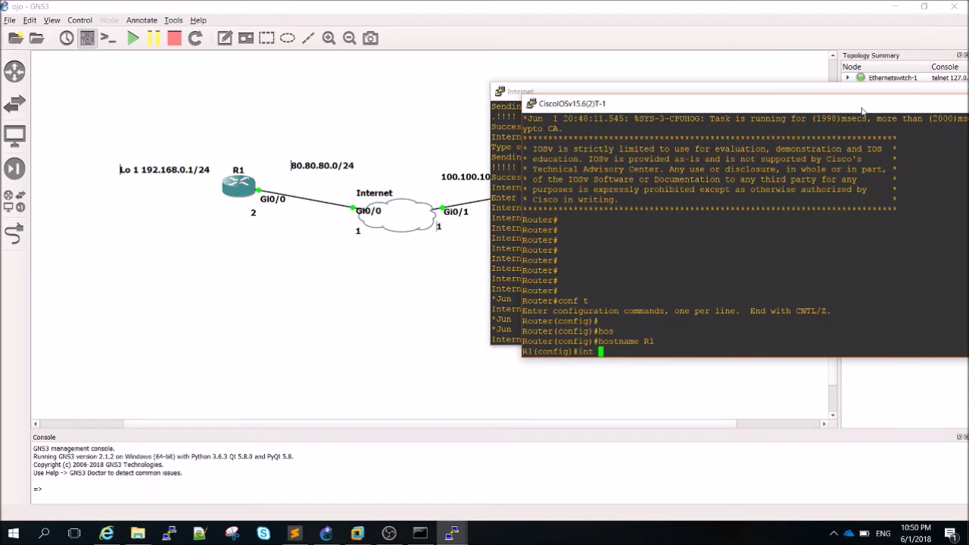
pyautogui.write(' lo')
pyautogui.press('Tab')
pyautogui.write('o')
pyautogui.press('Tab')
pyautogui.write('1')
pyautogui.press('Return')
pyautogui.write('ip add')
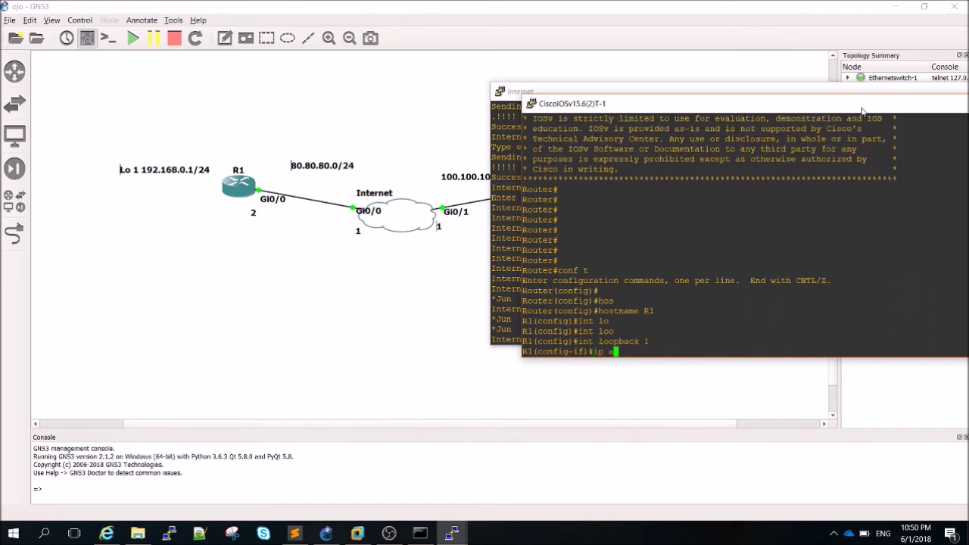
pyautogui.press('Tab')
pyautogui.write('1')
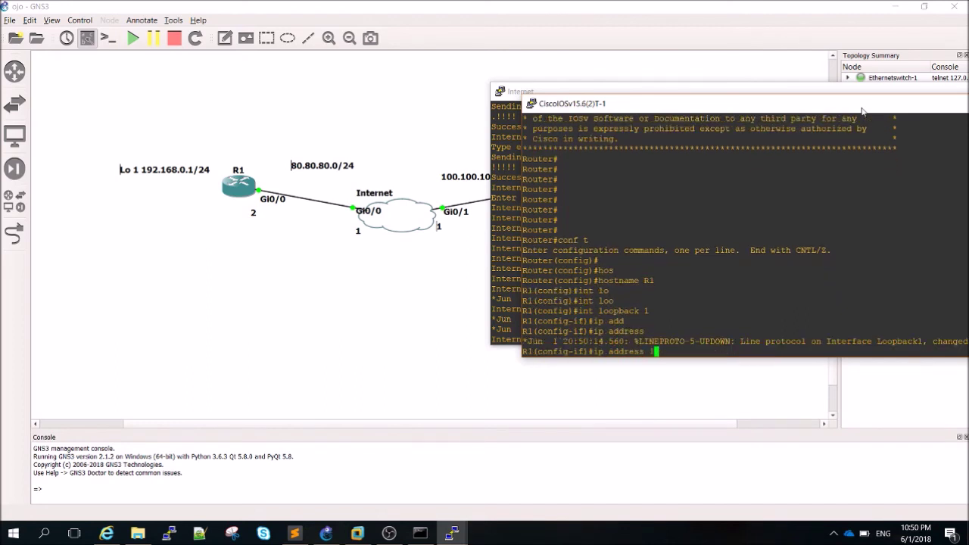
pyautogui.write('92.168.0.1 255.255.255.0')
pyautogui.press('Return')
pyautogui.write('exi')
pyautogui.press('Return')
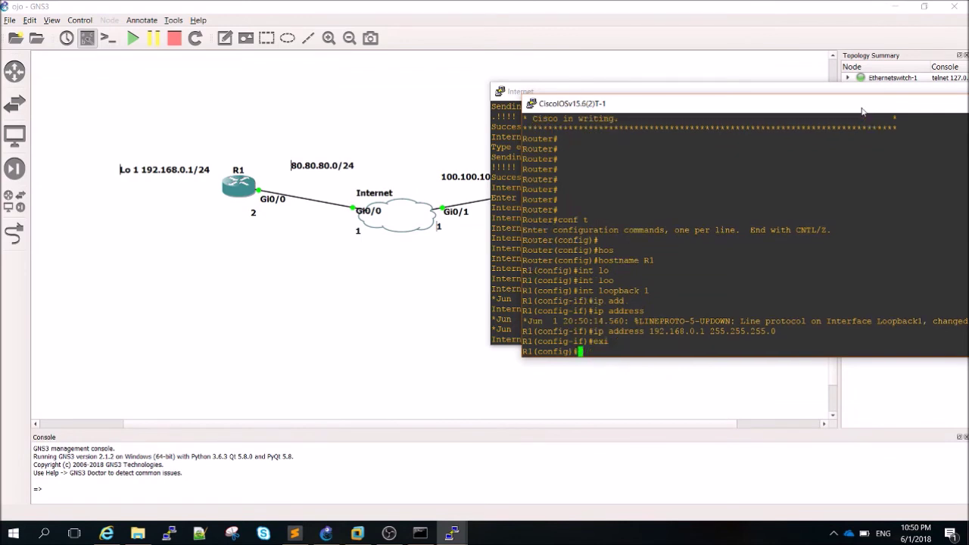
# Assign 80.80.80.2 255.255.255.0 to R1's GigabitEthernet0/0 interface.
pyautogui.moveTo(663, 114); pyautogui.dragTo(621, 86)
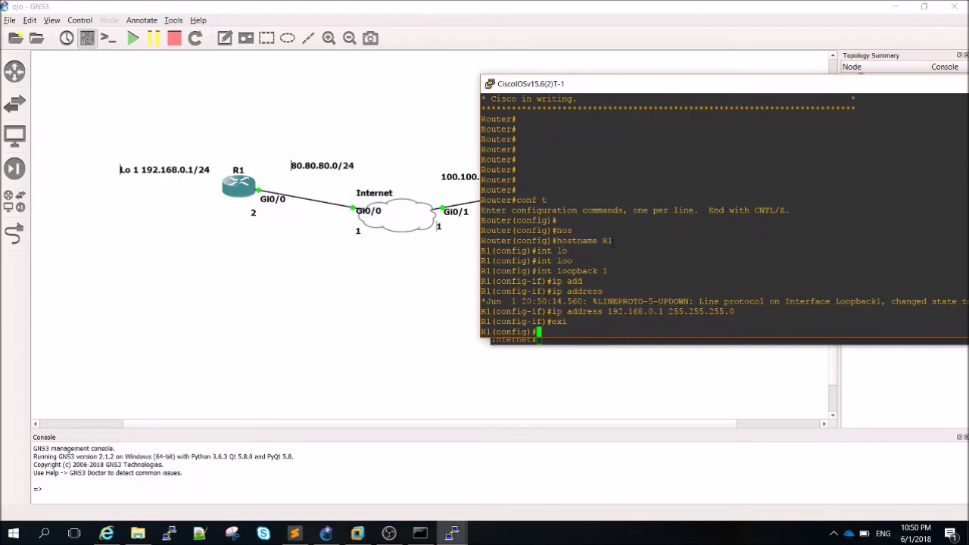
pyautogui.write('int gi')
pyautogui.press('Tab')
pyautogui.write('0/0')
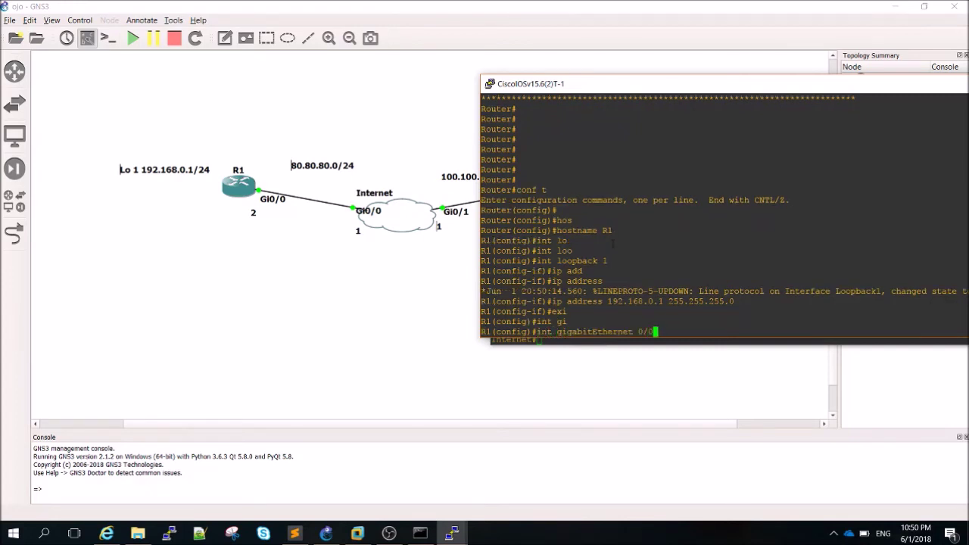
pyautogui.press('Return')
pyautogui.write('ip add')
pyautogui.press('Tab')
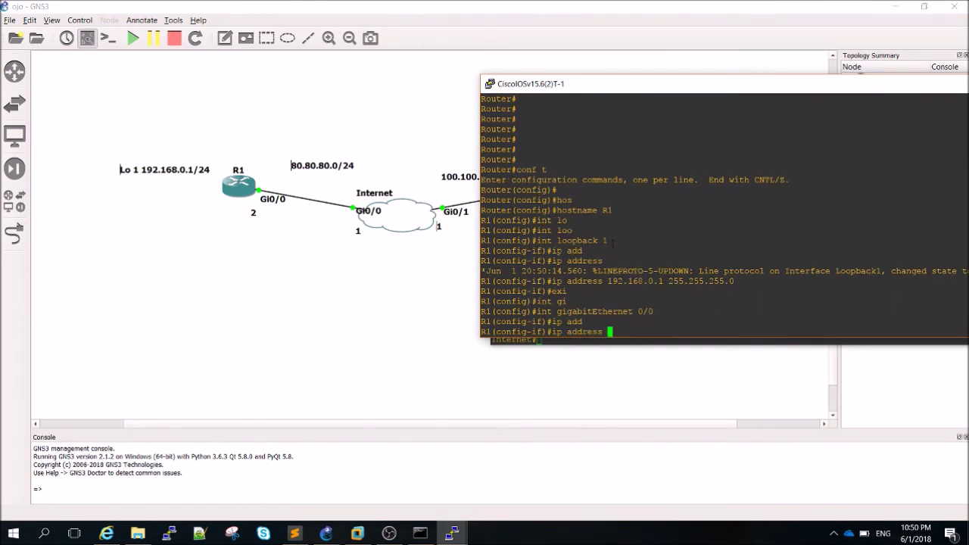
pyautogui.write('80.80.80.2 255.255.255.0')
pyautogui.press('Return')
# Enable GigabitEthernet0/0 with no shutdown, return to the R1# prompt, and start a ping command.
pyautogui.write('no sh')
pyautogui.press('Return')
pyautogui.hotkey('ctrl', 'z')
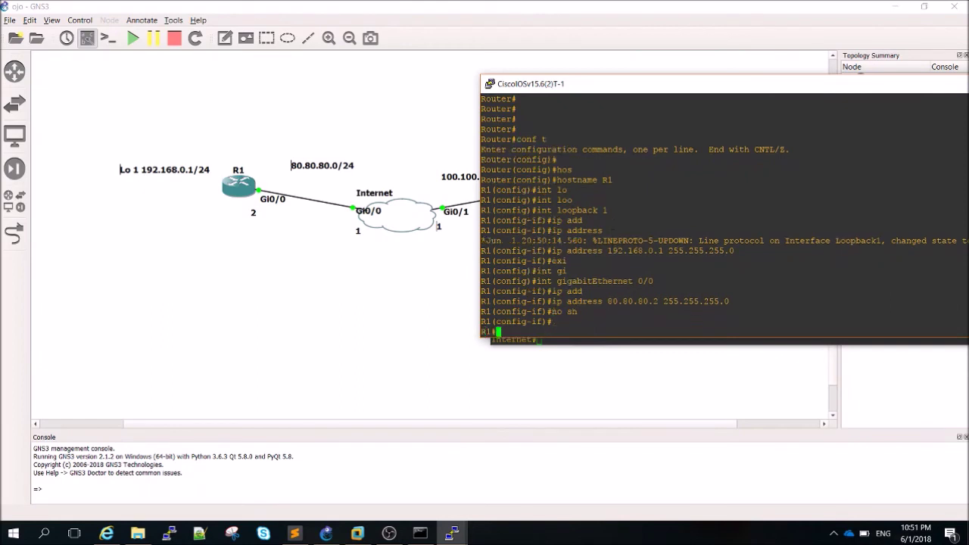
pyautogui.press('Return')
pyautogui.press('Return')
pyautogui.write('ping')
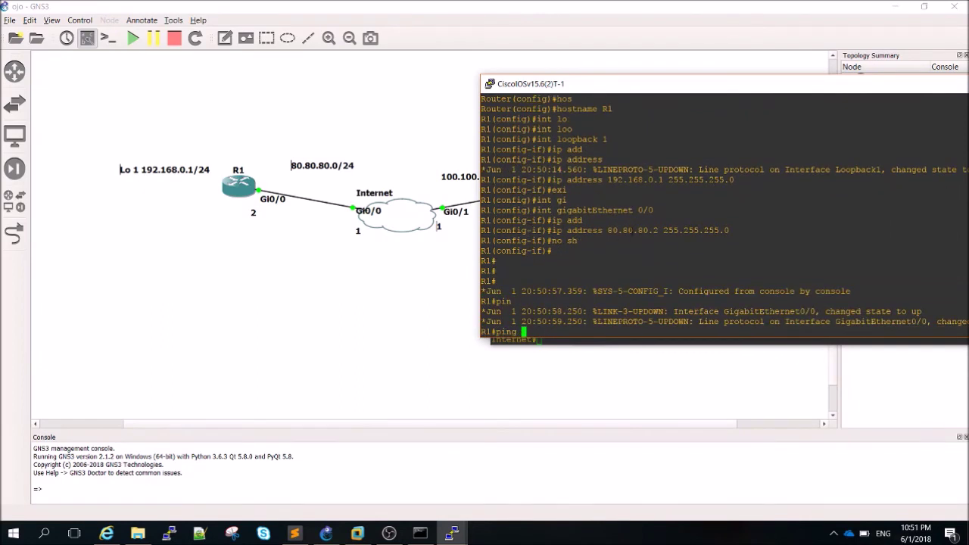
# Ping the Internet router at 80.80.80.1 three times from R1.
pyautogui.doubleClick(632, 230)
pyautogui.rightClick(633, 231)
pyautogui.press('BackSpace')
pyautogui.write('1')
pyautogui.press('Return')
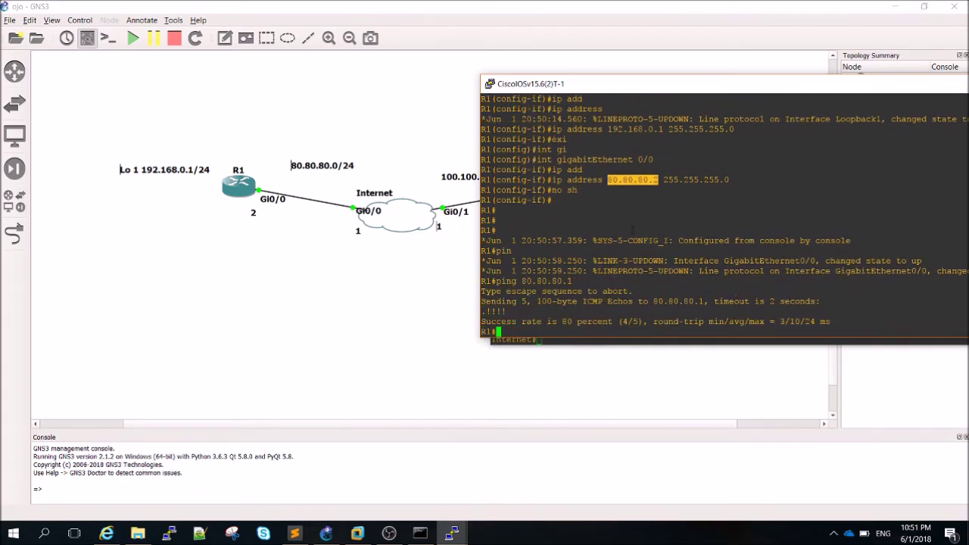
pyautogui.press('Up')
pyautogui.press('Return')
pyautogui.press('Up')
pyautogui.press('Return')
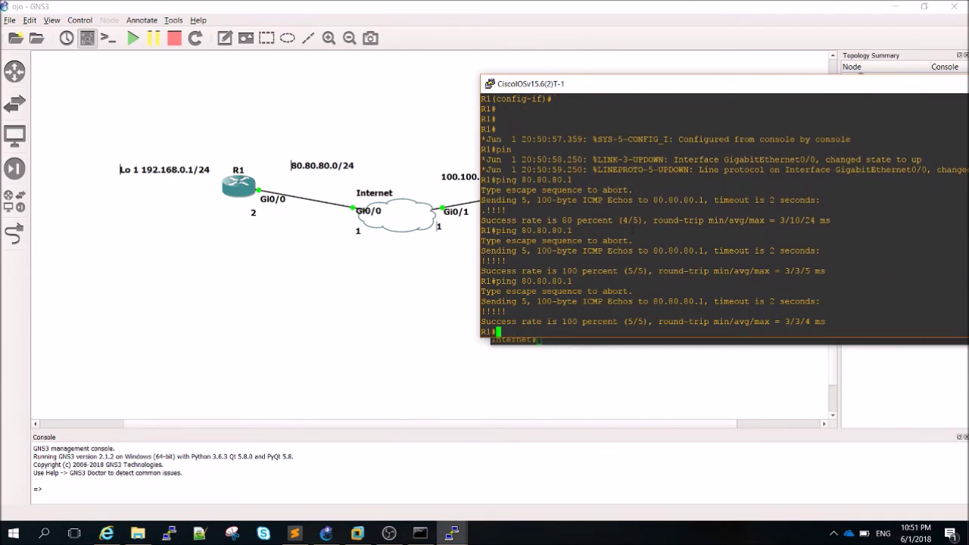
# Enter global configuration mode and begin an ip route 0 command on R1.
pyautogui.write('conf t')
pyautogui.press('Return')
pyautogui.press('Return')
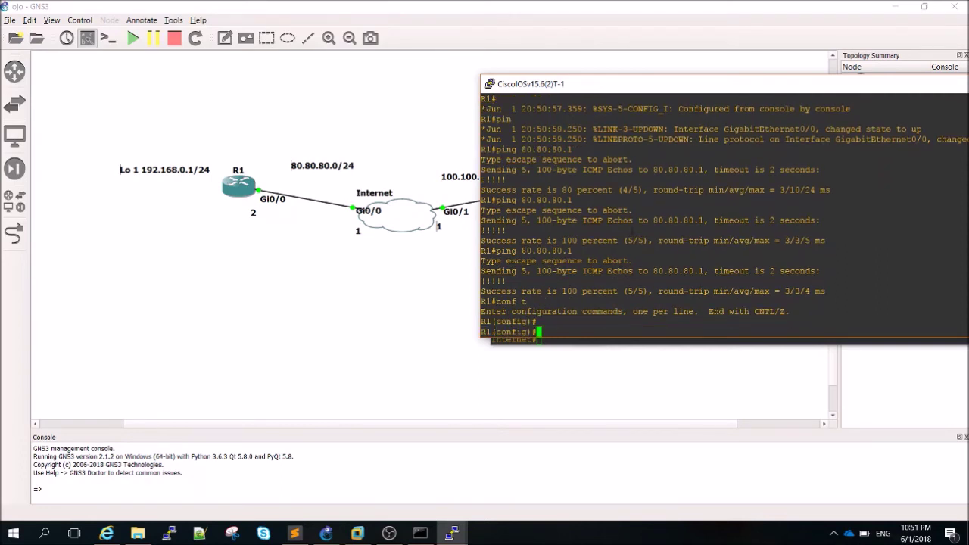
pyautogui.write('ip route 0')
pyautogui.click(422, 233)
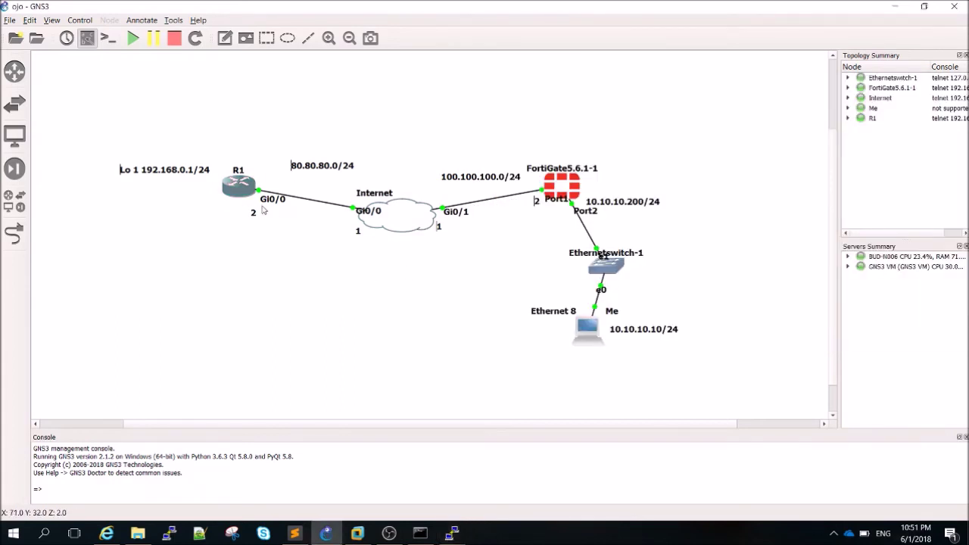
pyautogui.moveTo(256, 190)
pyautogui.click(307, 37)
pyautogui.moveTo(240, 145); pyautogui.dragTo(345, 145)
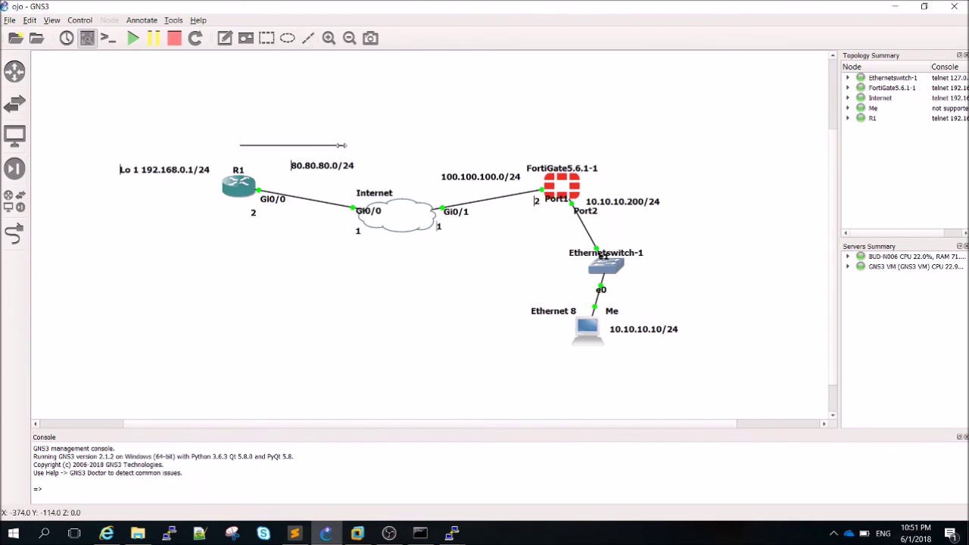
pyautogui.click(344, 145)
pyautogui.moveTo(345, 145)
pyautogui.mouseDown()
pyautogui.moveTo(423, 146)
pyautogui.moveTo(347, 209)
pyautogui.moveTo(398, 210)
pyautogui.moveTo(543, 184)
pyautogui.moveTo(558, 141)
pyautogui.mouseUp()
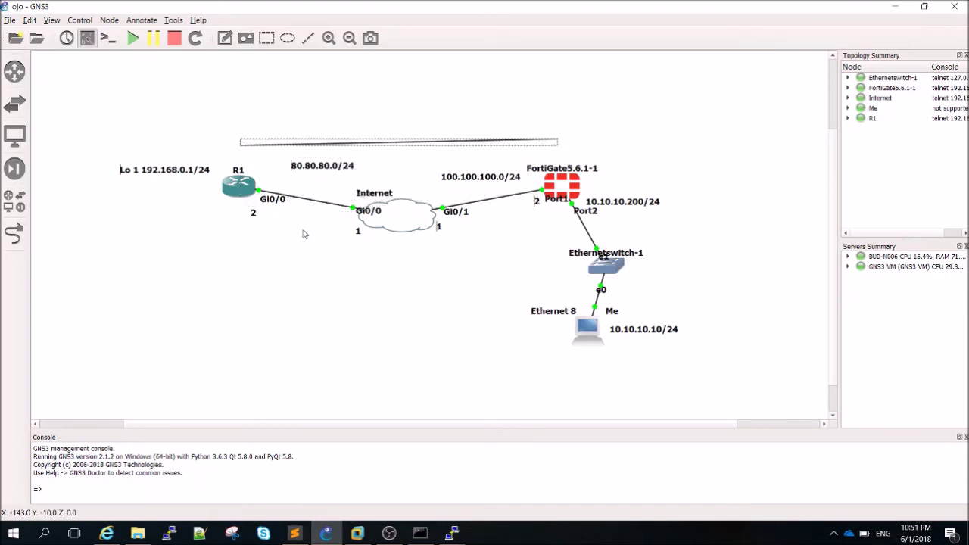
pyautogui.moveTo(239, 189)
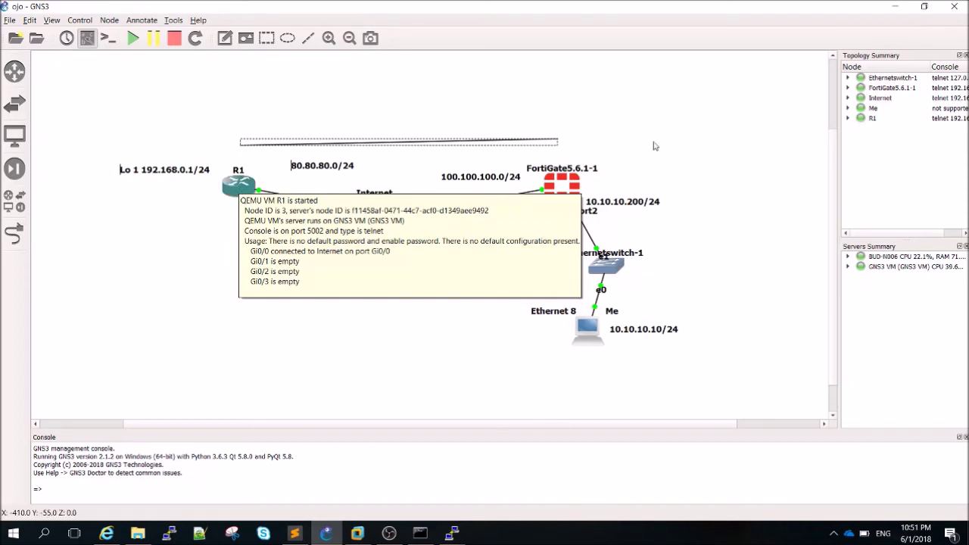
pyautogui.click(540, 153)
pyautogui.click(527, 140)
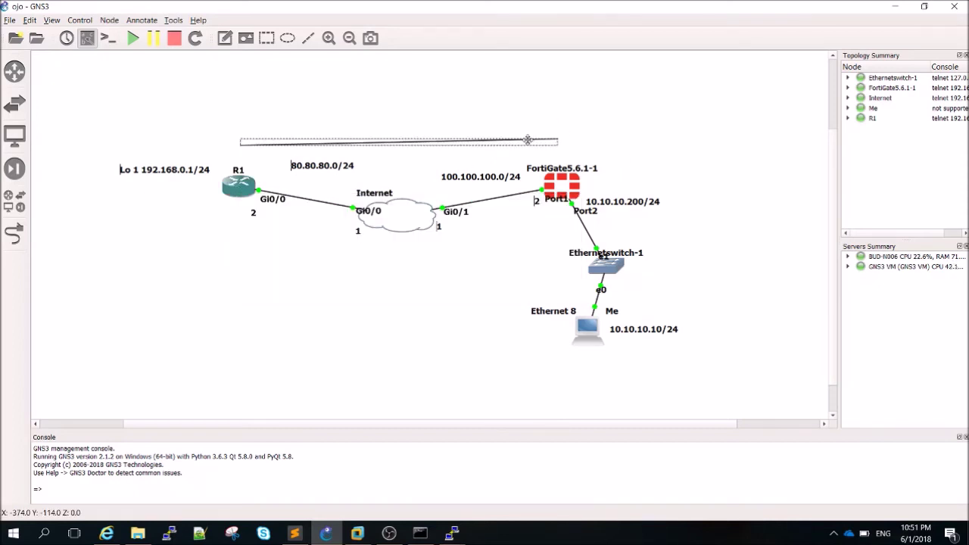
pyautogui.press('Delete')
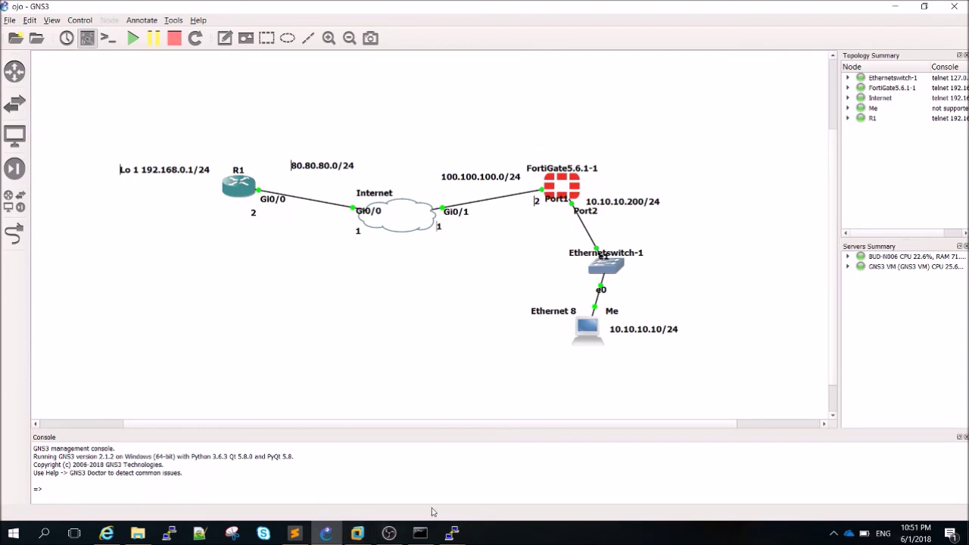
pyautogui.moveTo(465, 535)
pyautogui.click(571, 466)
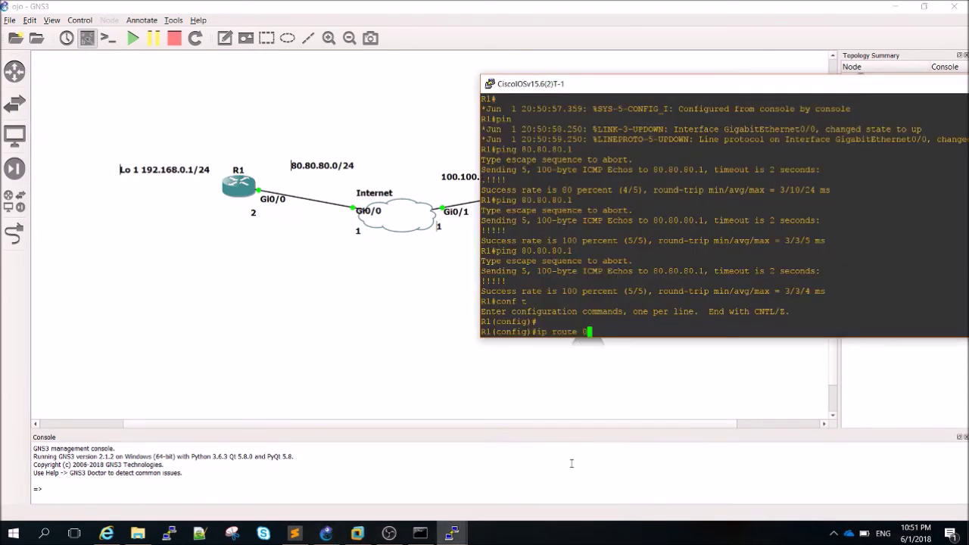
# Add R1's default route 0.0.0.0 0.0.0.0 via 80.80.80.1 and leave configuration mode.
pyautogui.write('ip route 0.0.0.0 0.0.0.0 80.80.80.1')
pyautogui.press('Return')
pyautogui.hotkey('ctrl', 'z')
pyautogui.press('Return')
pyautogui.press('Return')
# Check R1's interface brief and routing table, then move the console behind the topology.
pyautogui.write('sh ip itn r')
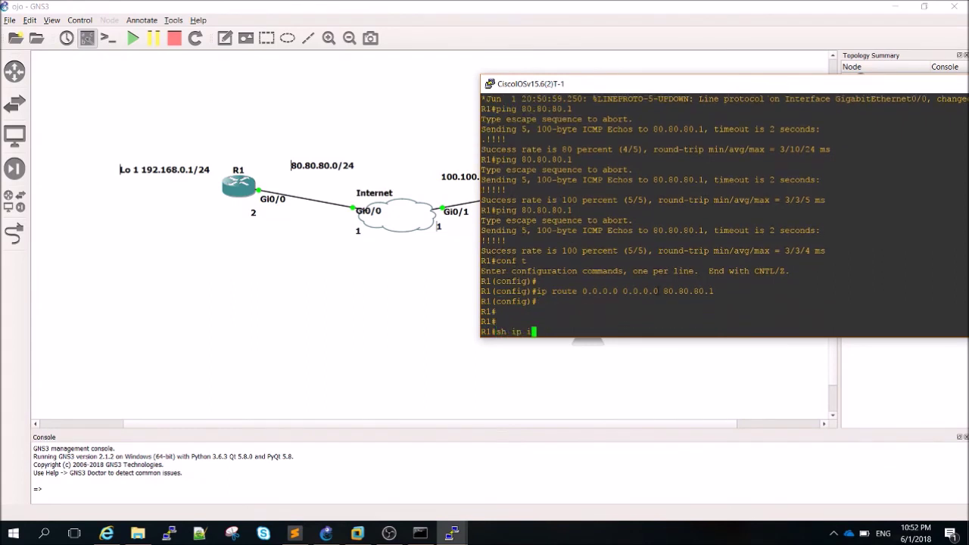
pyautogui.press('BackSpace')
pyautogui.press('BackSpace')
pyautogui.press('BackSpace')
pyautogui.press('BackSpace')
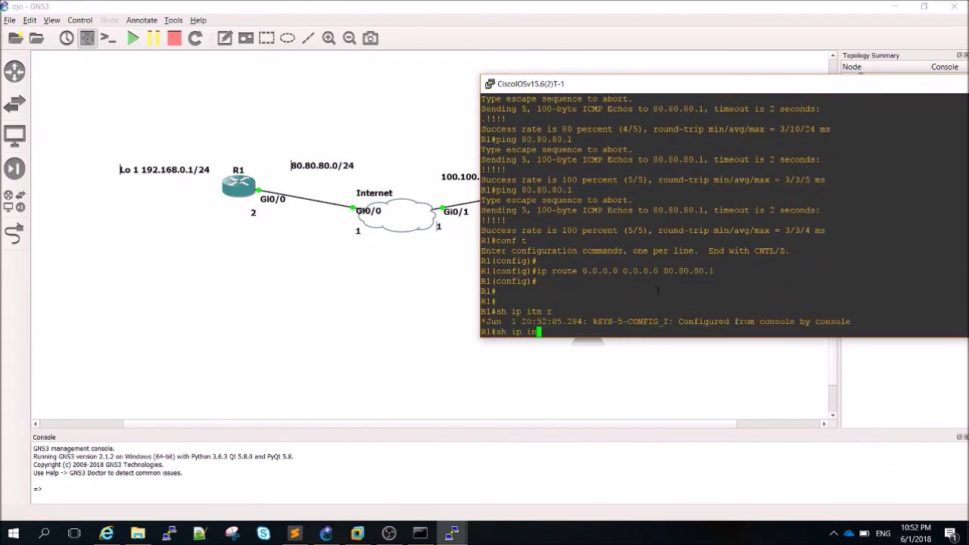
pyautogui.write('nt br')
pyautogui.press('Return')
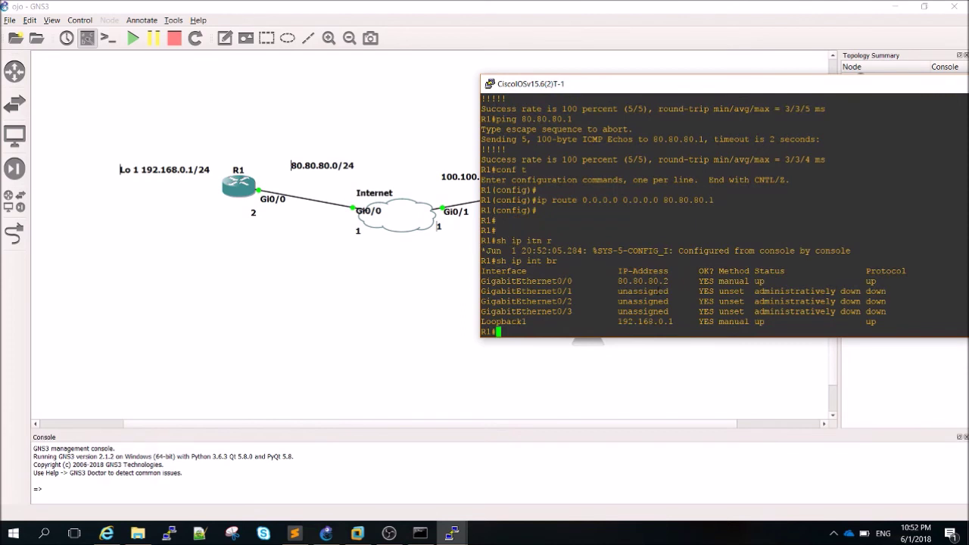
pyautogui.press('Return')
pyautogui.press('Return')
pyautogui.write('sh ip route')
pyautogui.press('Return')
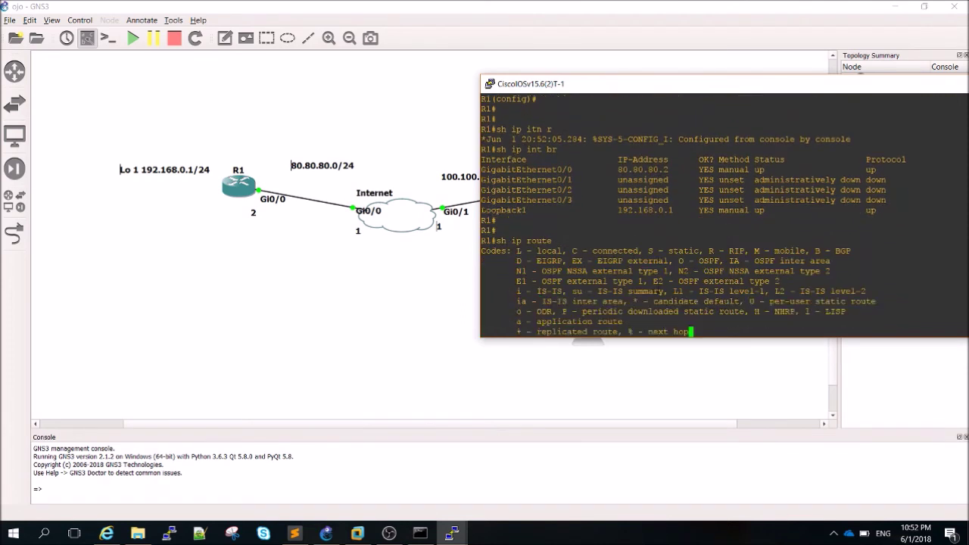
pyautogui.moveTo(655, 84); pyautogui.dragTo(454, 112)
pyautogui.click(432, 401)
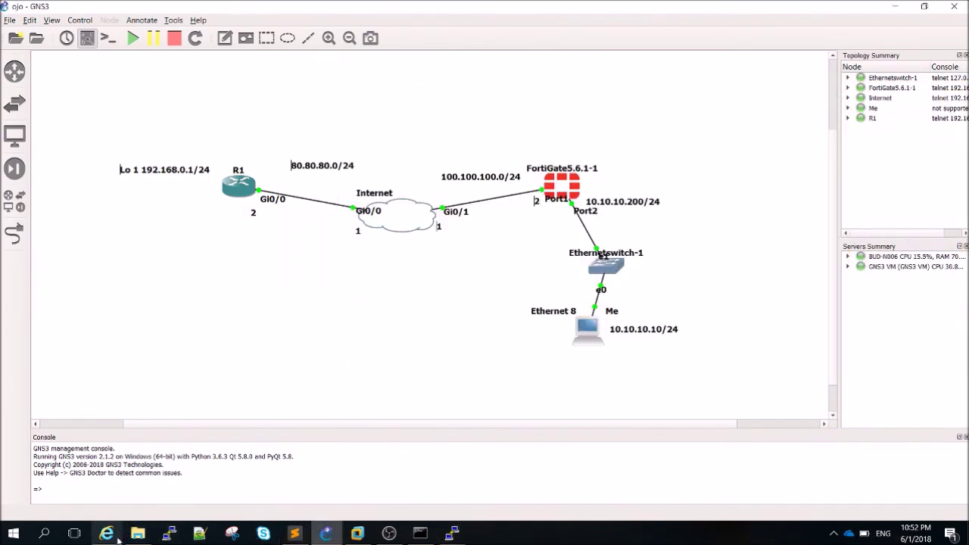
# Save a FortiGate static route 0.0.0.0/0 on WAN (port1) with gateway 100.100.100.1.
pyautogui.click(107, 534)
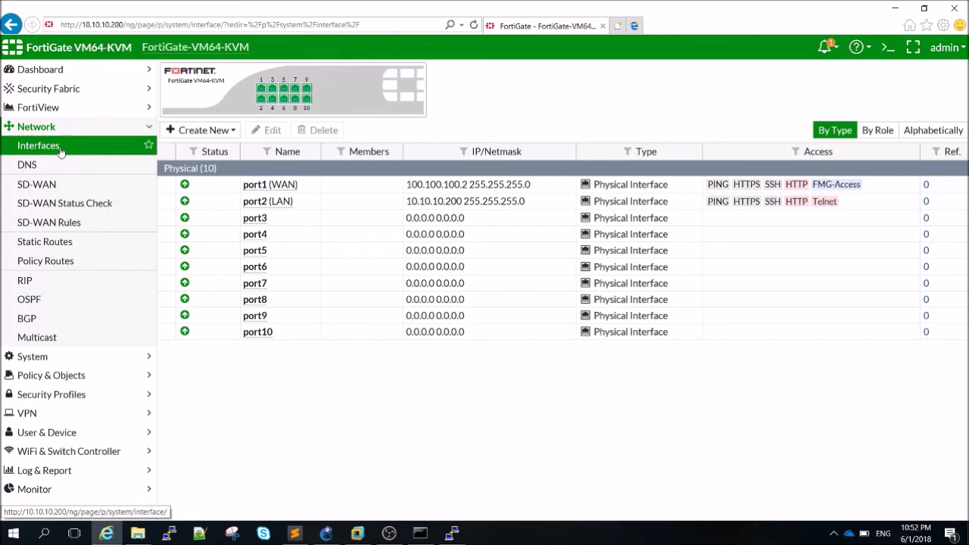
pyautogui.click(53, 242)
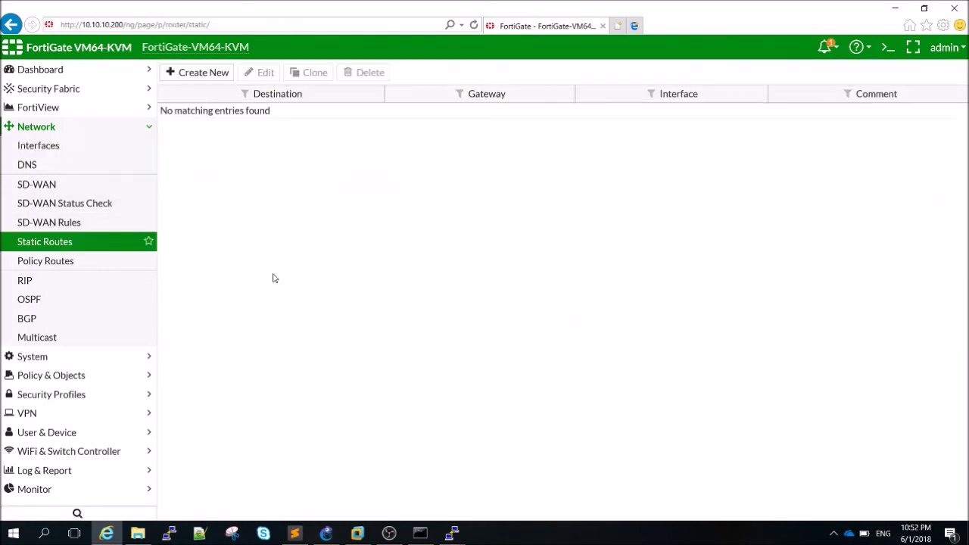
pyautogui.click(196, 73)
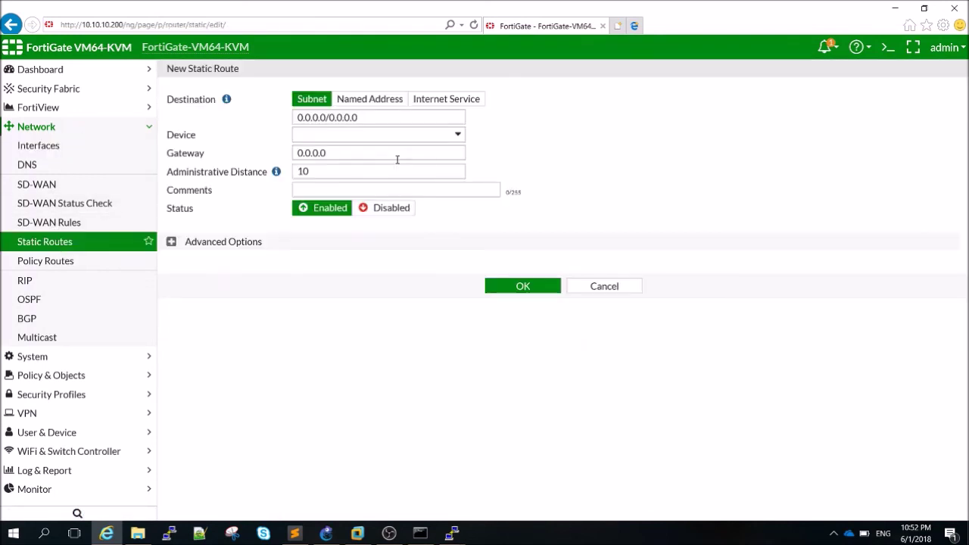
pyautogui.click(321, 138)
pyautogui.click(326, 170)
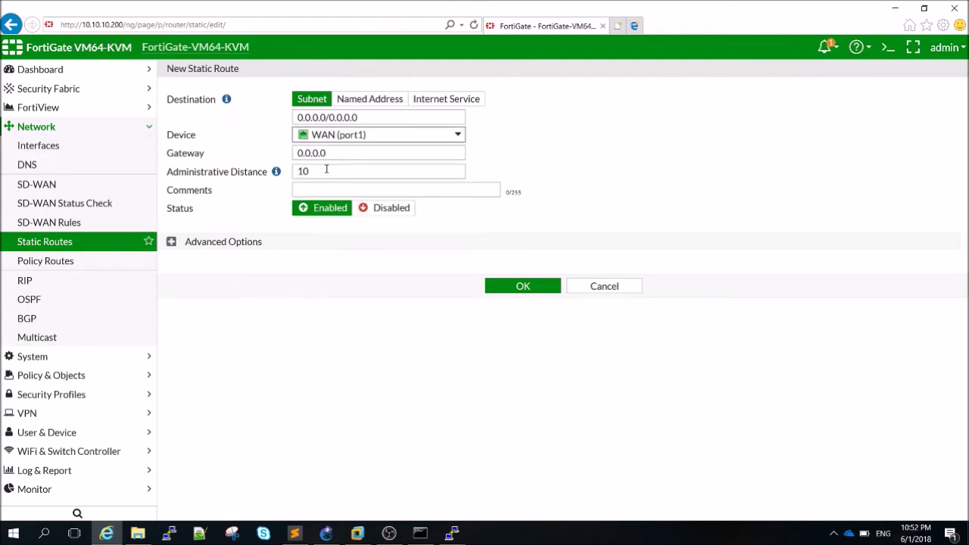
pyautogui.moveTo(333, 153); pyautogui.dragTo(278, 154)
pyautogui.write('90')
pyautogui.press('BackSpace')
pyautogui.press('BackSpace')
pyautogui.write('100.100.100.')
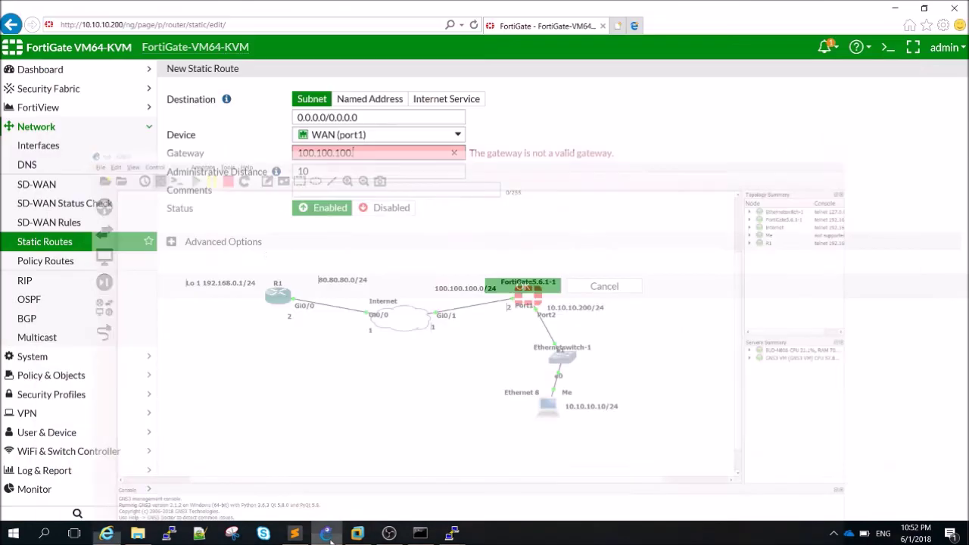
pyautogui.write('1')
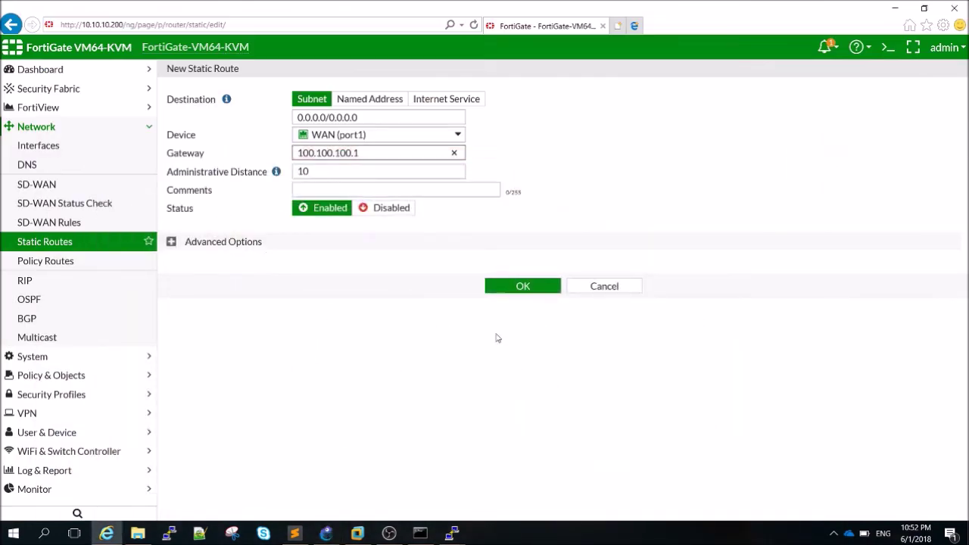
pyautogui.click(512, 293)
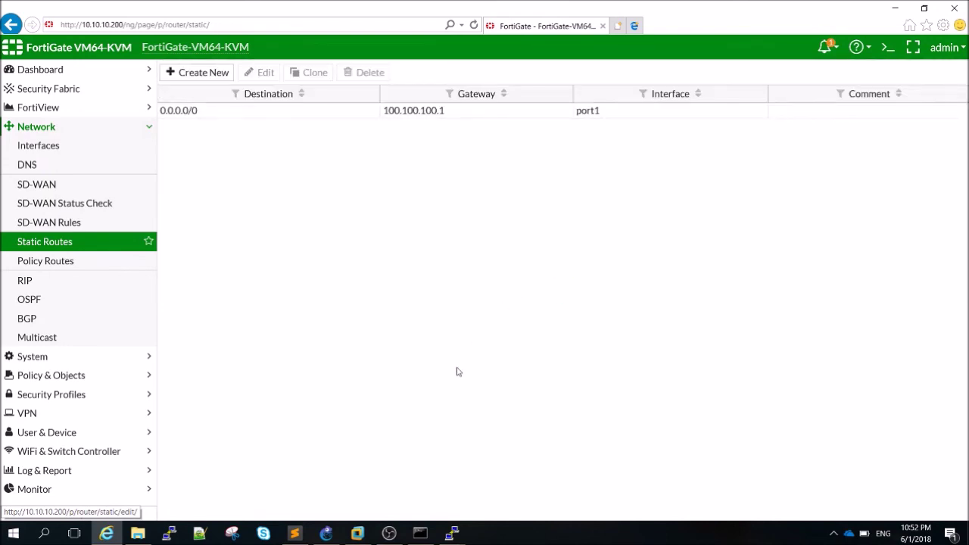
pyautogui.click(896, 8)
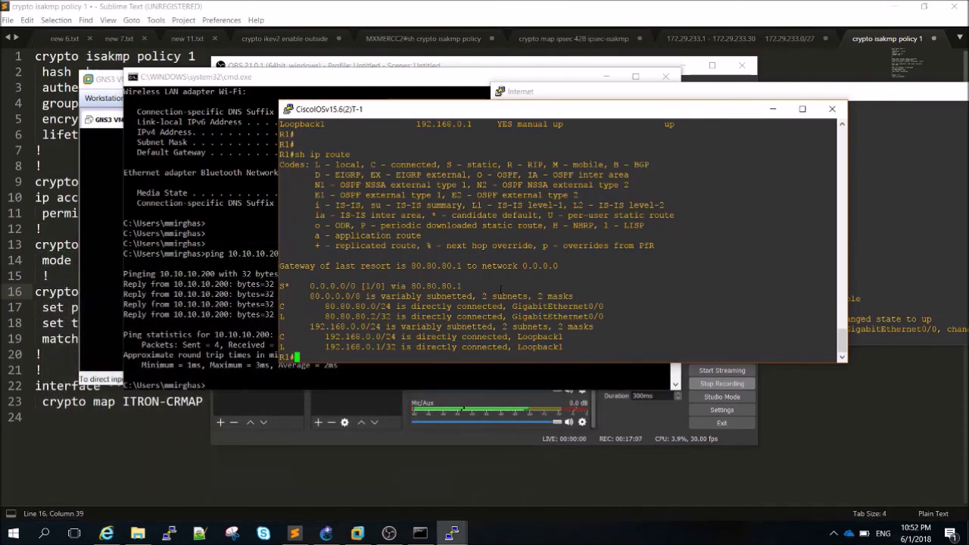
# Bring R1's CiscoIOSv console to the top right and type ping 100.100.100.1.
pyautogui.click(339, 540)
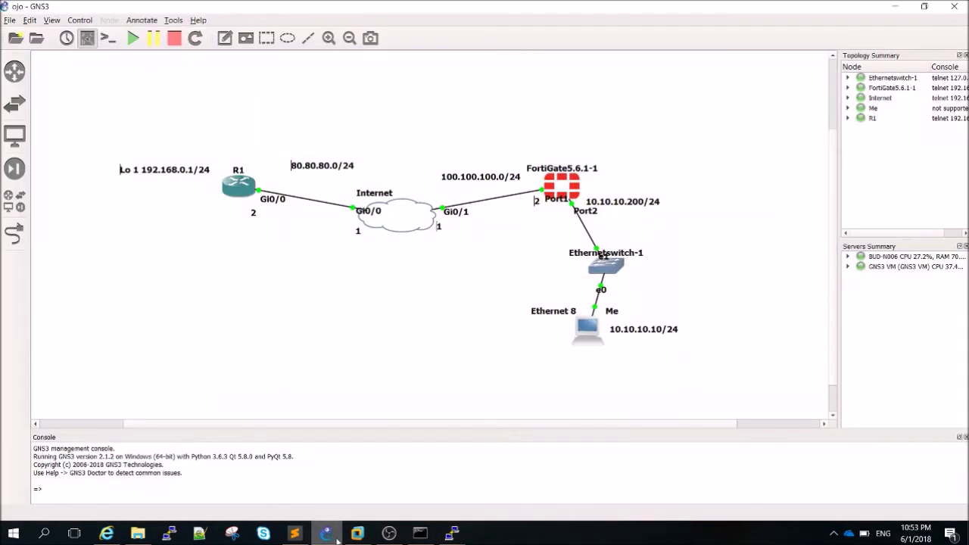
pyautogui.moveTo(451, 535)
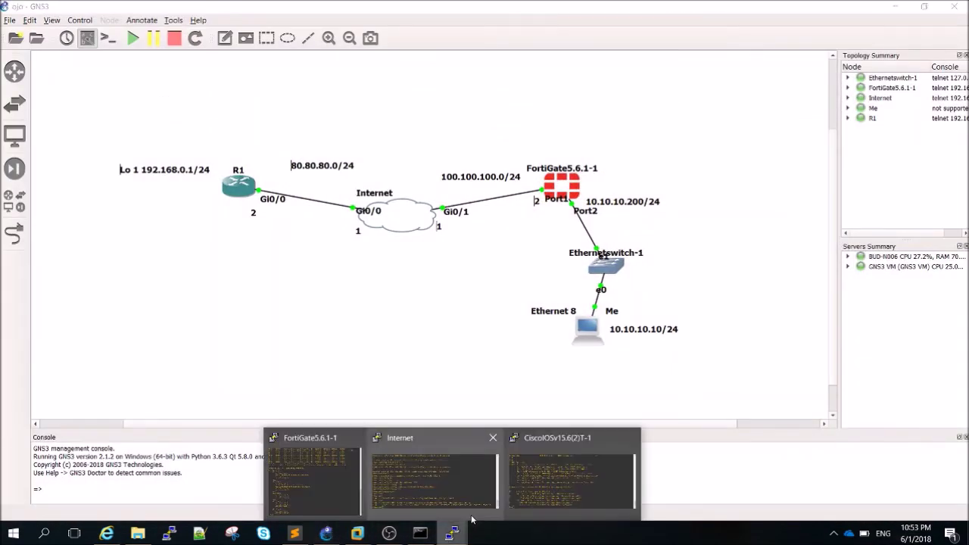
pyautogui.click(566, 476)
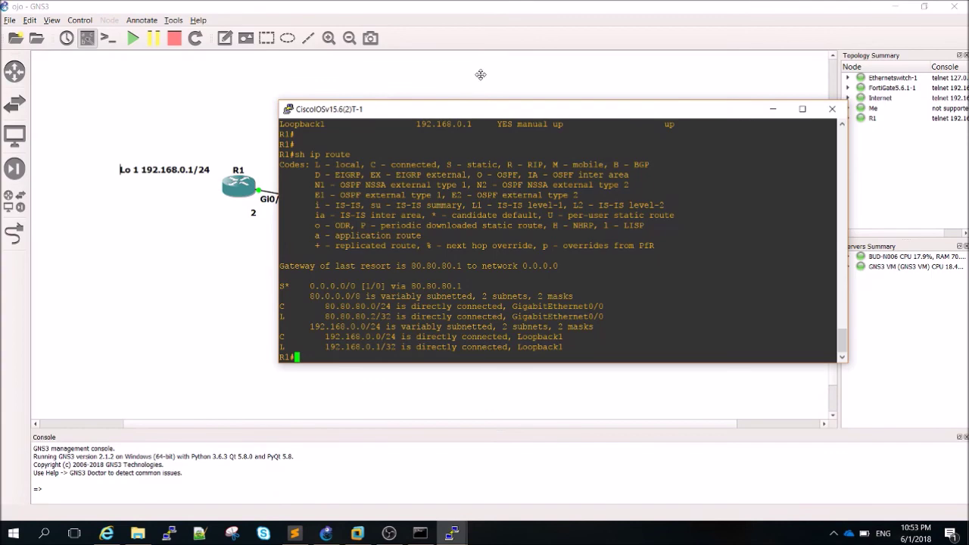
pyautogui.moveTo(469, 115); pyautogui.dragTo(797, 167)
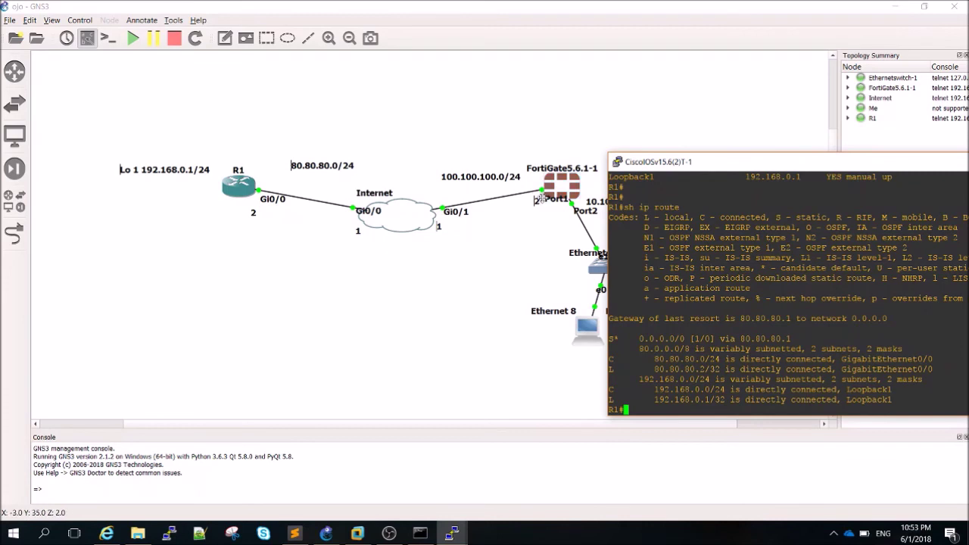
pyautogui.moveTo(671, 163); pyautogui.dragTo(650, 62)
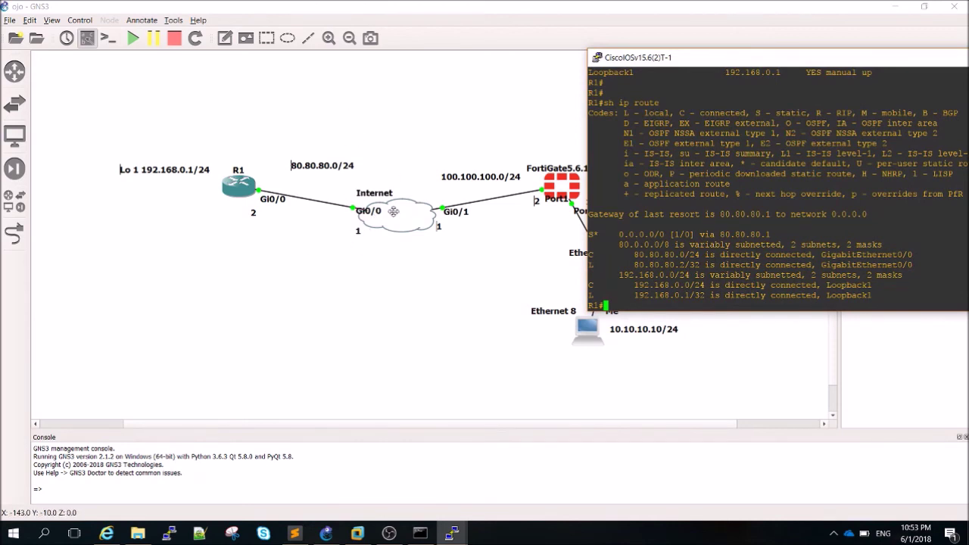
pyautogui.press('Return')
pyautogui.press('Return')
pyautogui.press('Return')
pyautogui.press('Return')
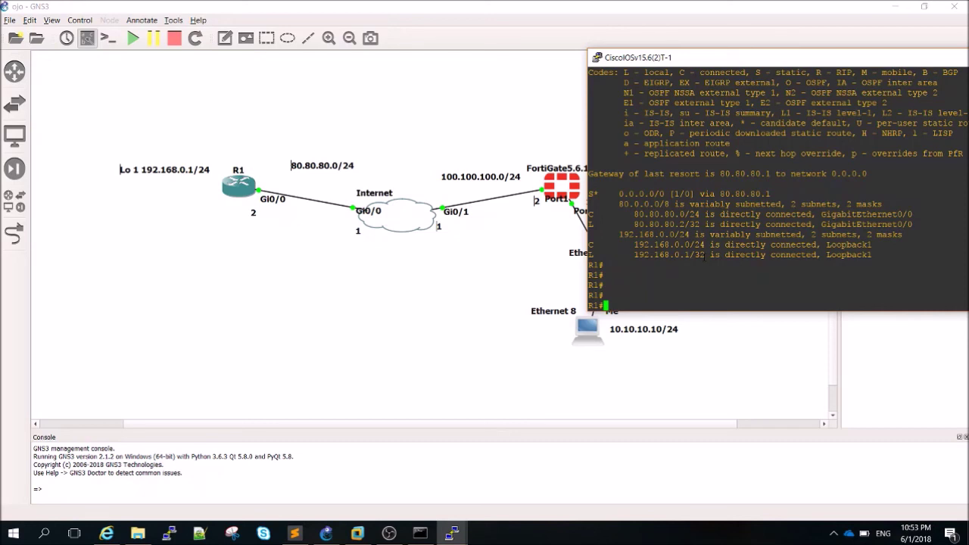
pyautogui.write('ping 100.100.100.1')
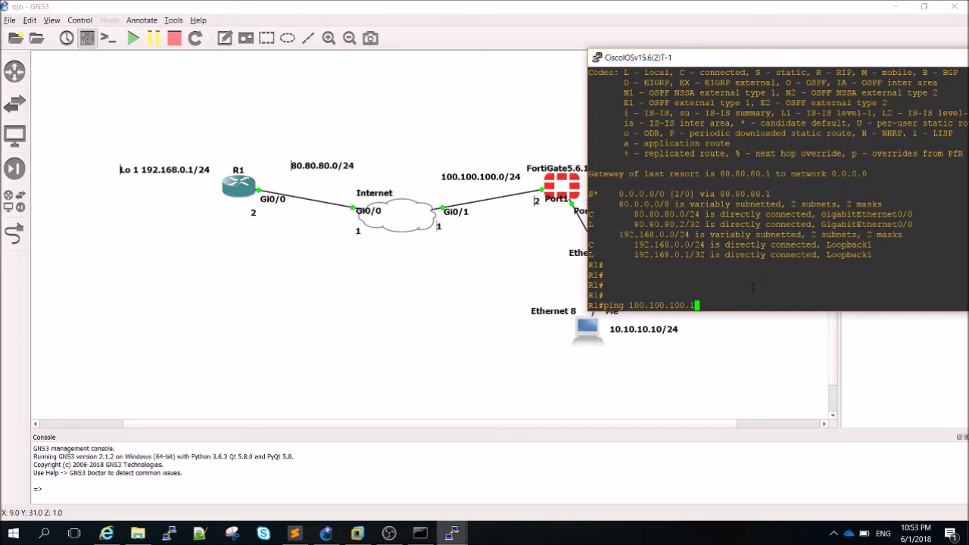
# Ping 100.100.100.1 and FortiGate's WAN 100.100.100.2 from R1.
pyautogui.press('Return')
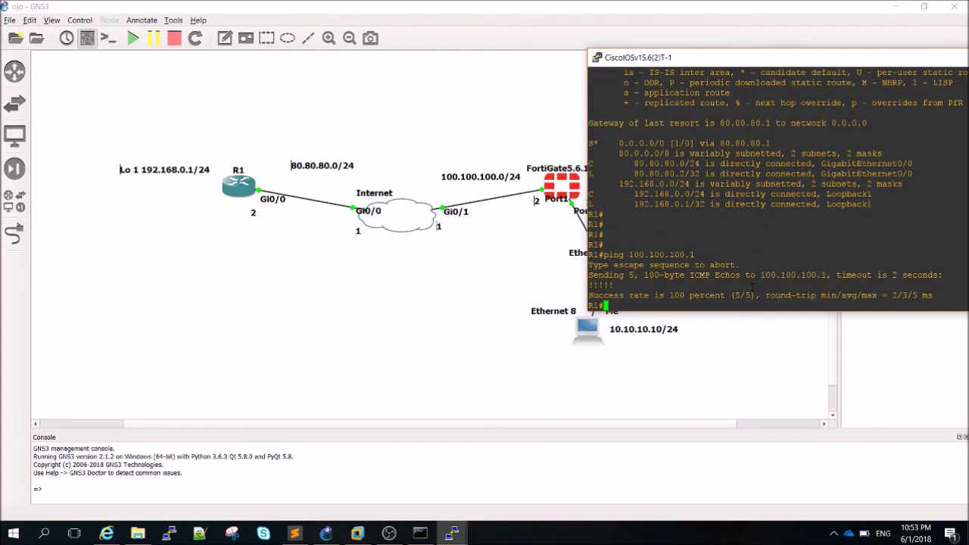
pyautogui.press('Up')
pyautogui.press('BackSpace')
pyautogui.write('2')
pyautogui.press('Return')
# Ping 100.100.100.2 with repeat 10, then hide R1's console.
pyautogui.press('Up')
pyautogui.write('re')
pyautogui.press('Tab')
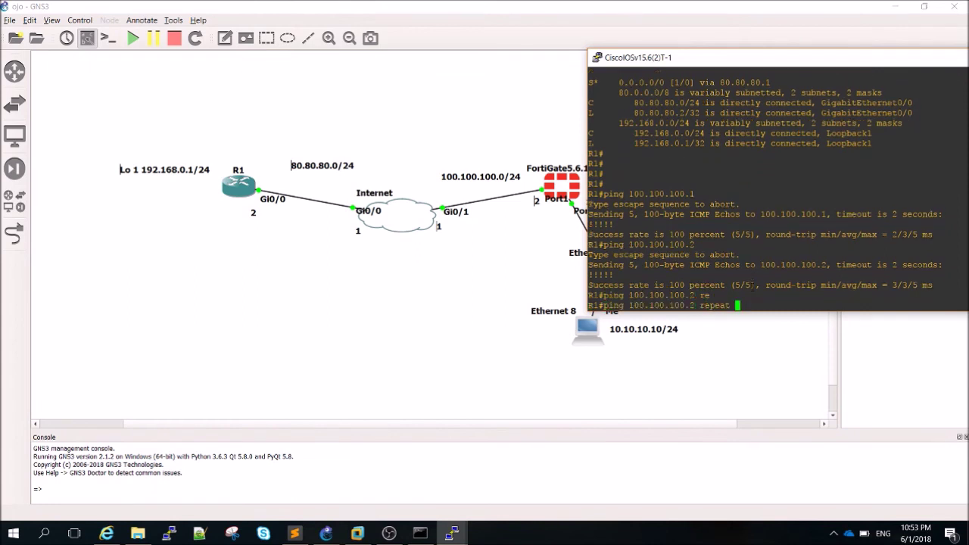
pyautogui.write('10')
pyautogui.press('Return')
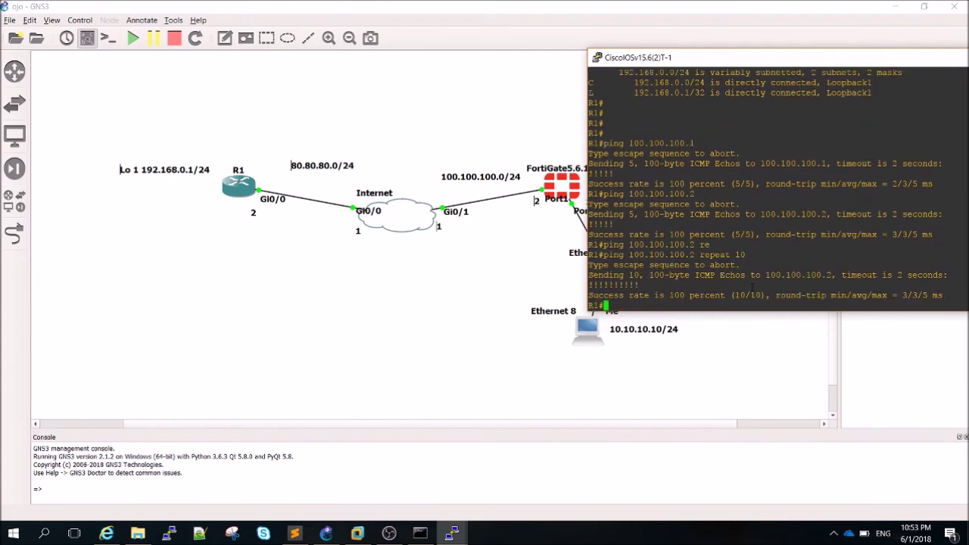
pyautogui.moveTo(806, 63); pyautogui.dragTo(542, 221)
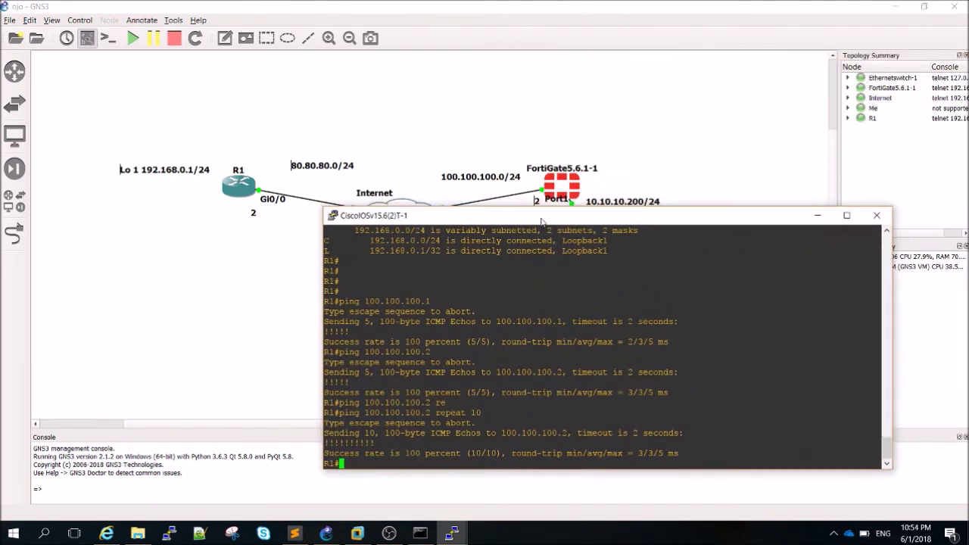
pyautogui.click(817, 215)
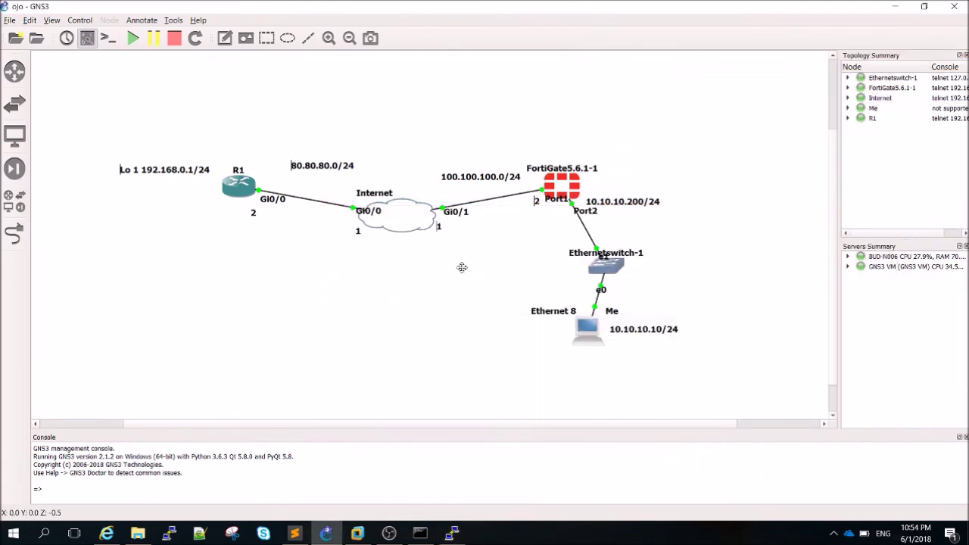
# Bring the OBS recorder window forward and move it up and right over GNS3.
pyautogui.moveTo(570, 176)
pyautogui.click(389, 533)
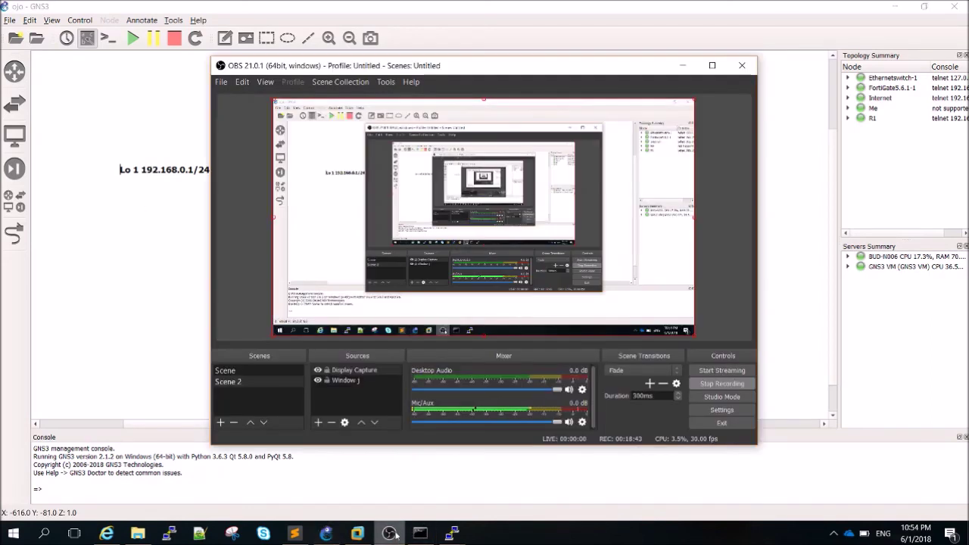
pyautogui.moveTo(606, 65); pyautogui.dragTo(702, 55)
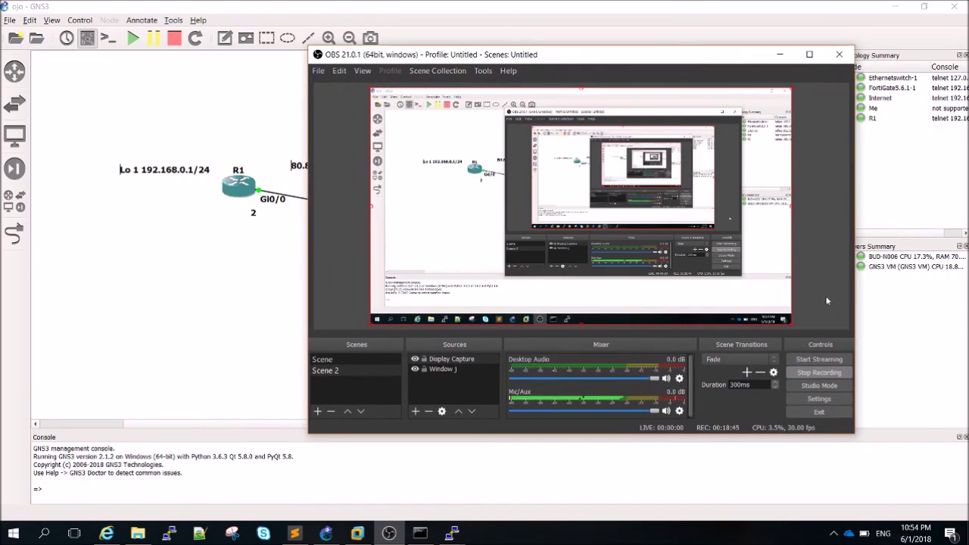